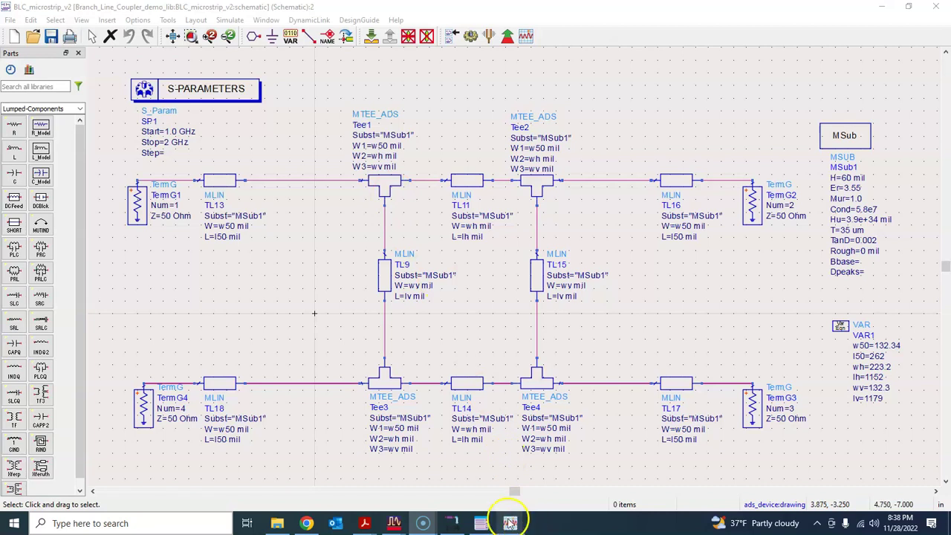
# Step: Compare the BLC_microstrip_v2 simulation plots with the BLC_microstrip_tune_v3 schematic and its plots
pyautogui.click(568, 475)
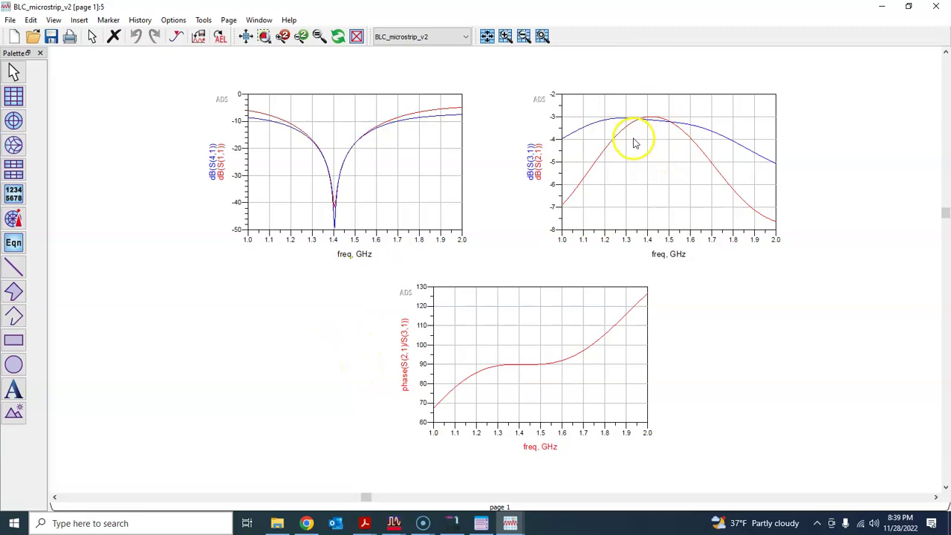
pyautogui.click(405, 524)
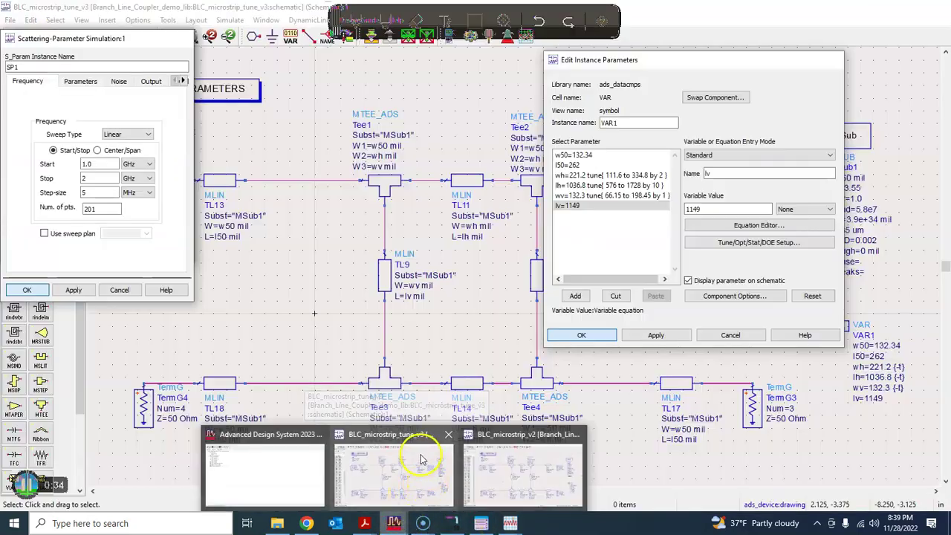
pyautogui.click(420, 456)
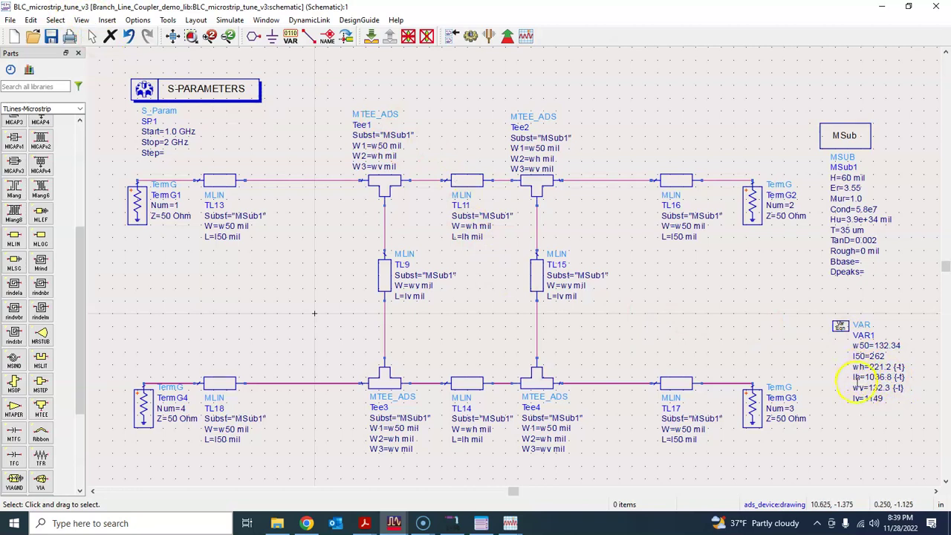
pyautogui.moveTo(510, 523)
pyautogui.click(453, 479)
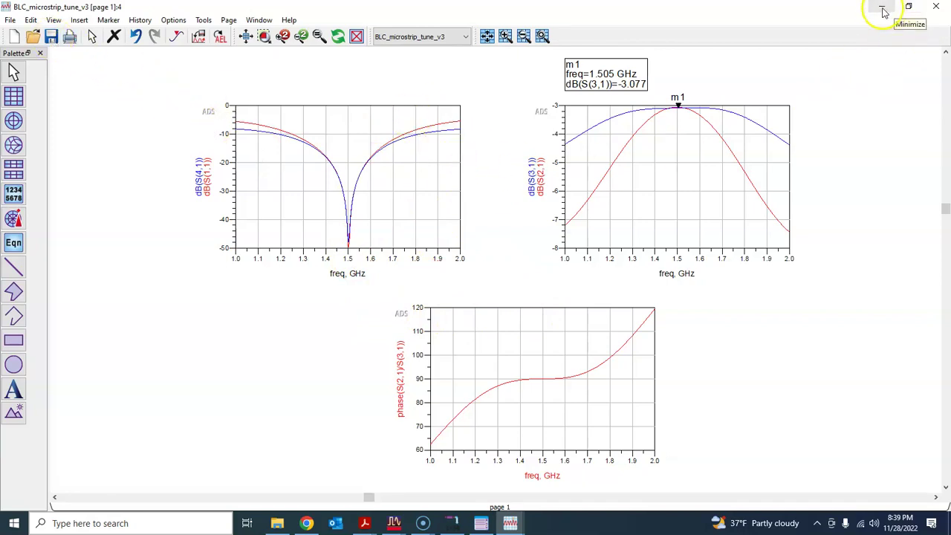
# Step: Close the BLC_microstrip_tune_v3 schematic and bring up the BLC_microstrip_v2 schematic
pyautogui.click(936, 7)
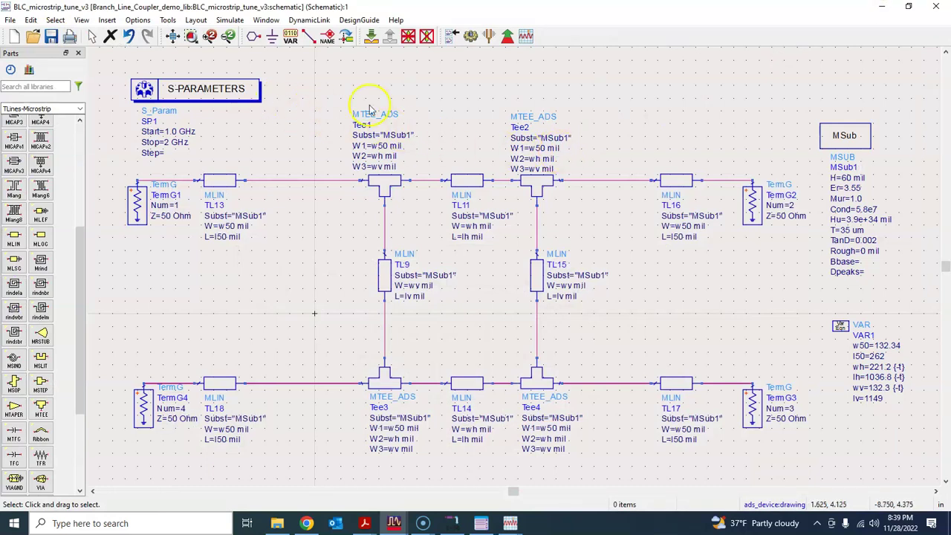
pyautogui.click(937, 9)
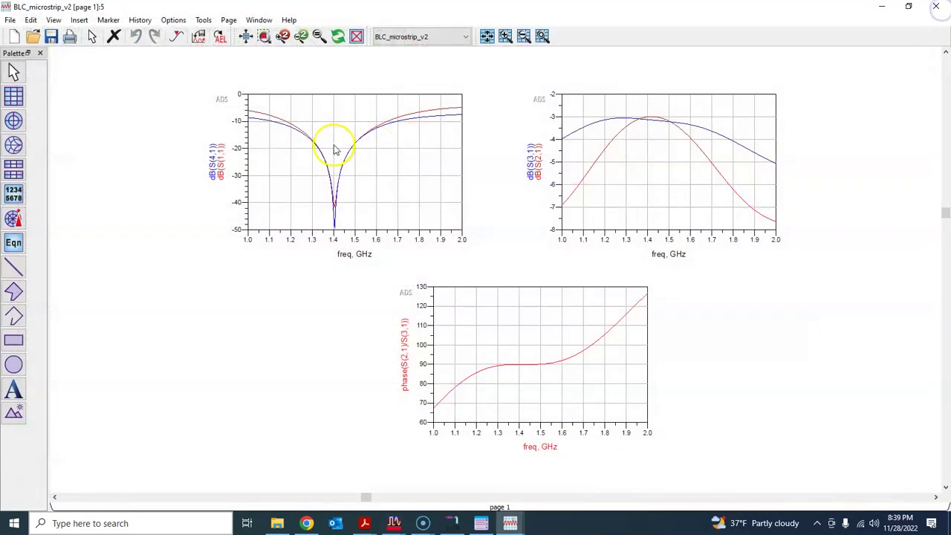
pyautogui.moveTo(437, 525)
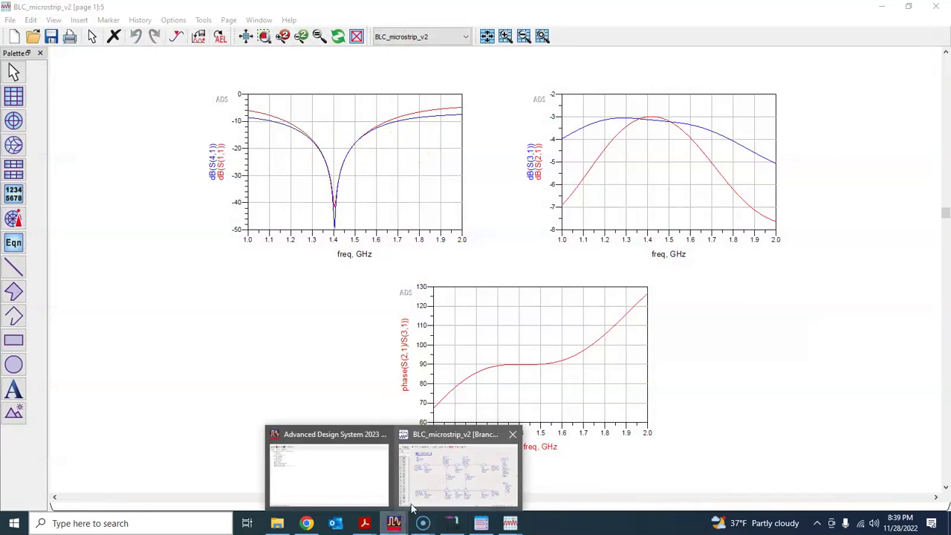
pyautogui.click(417, 492)
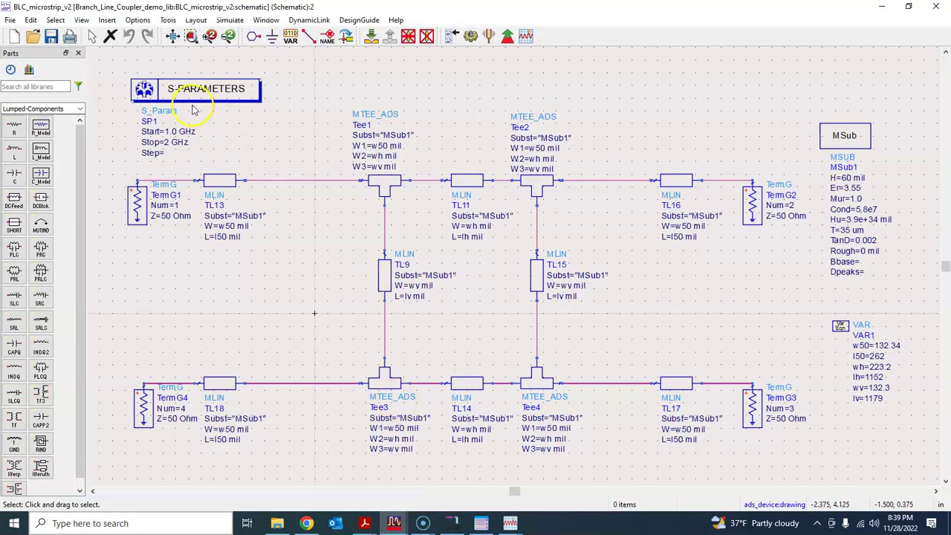
# Step: Save a copy of the schematic in Branch_Line_Coupler_demo_lib as cell BLC_microstrip_optim_v3
pyautogui.click(11, 20)
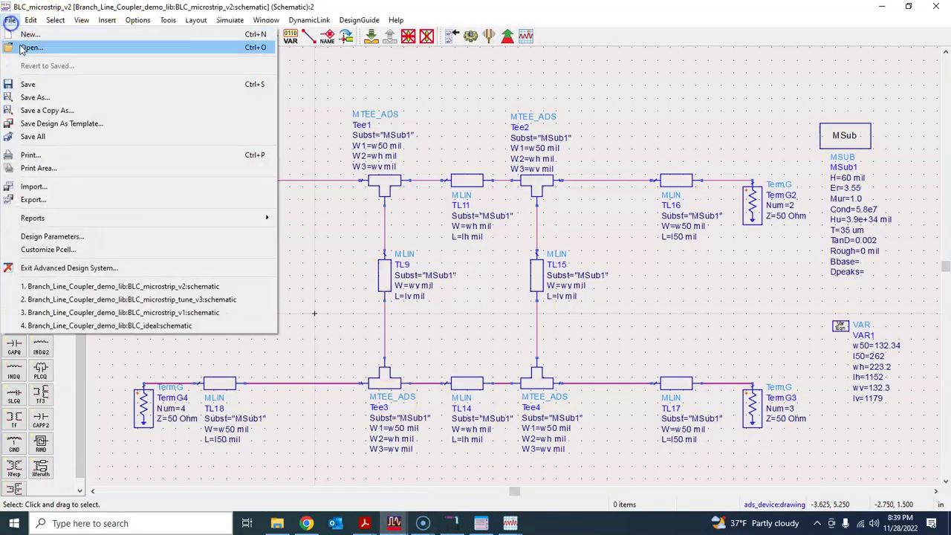
pyautogui.click(36, 97)
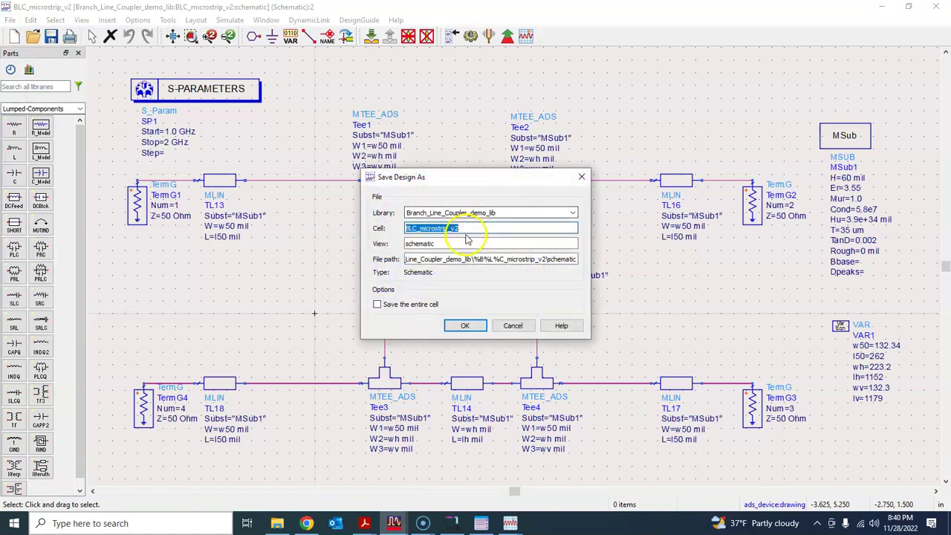
pyautogui.click(461, 228)
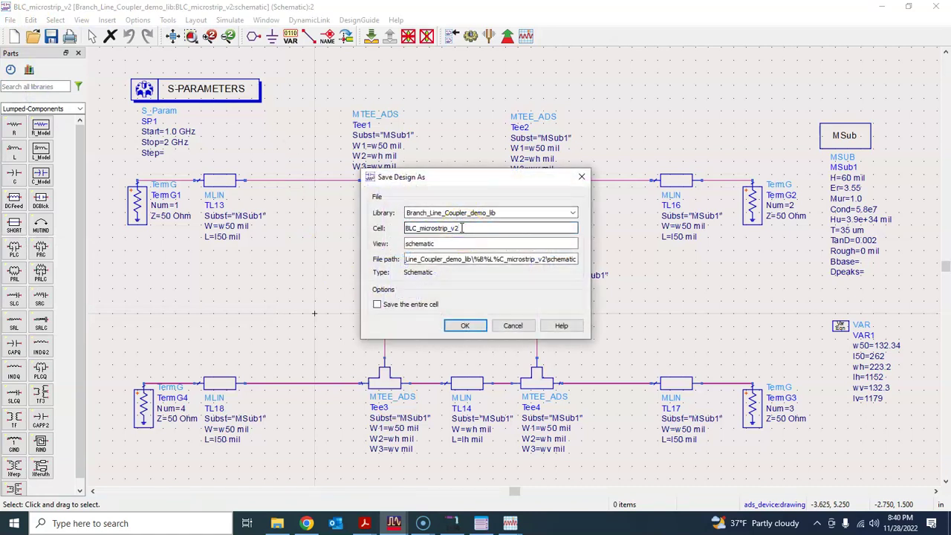
pyautogui.press('BackSpace')
pyautogui.write('3optim')
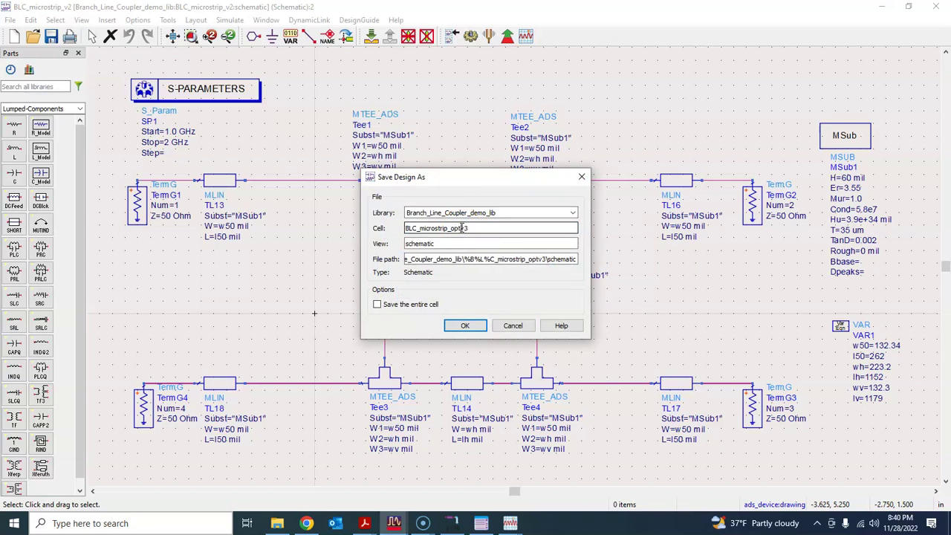
pyautogui.write('_')
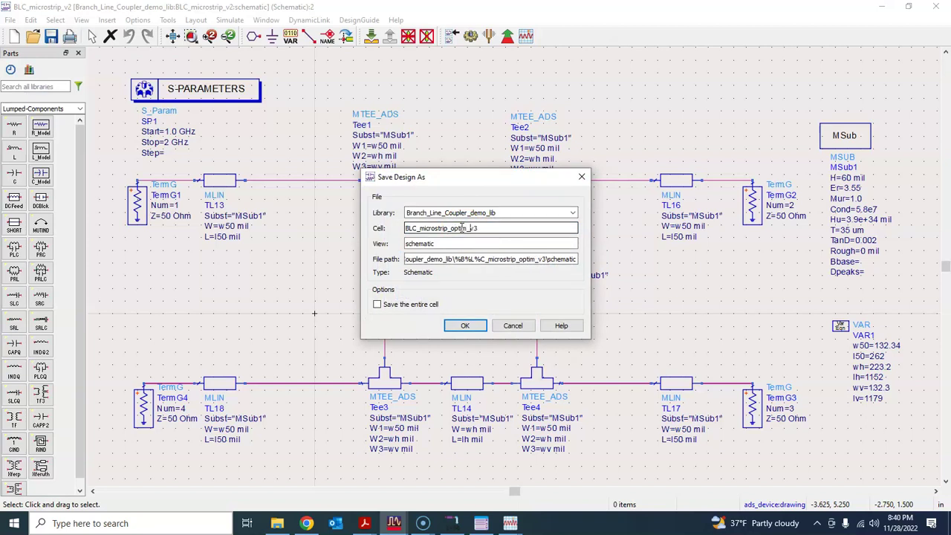
pyautogui.click(461, 229)
pyautogui.click(468, 233)
pyautogui.click(465, 328)
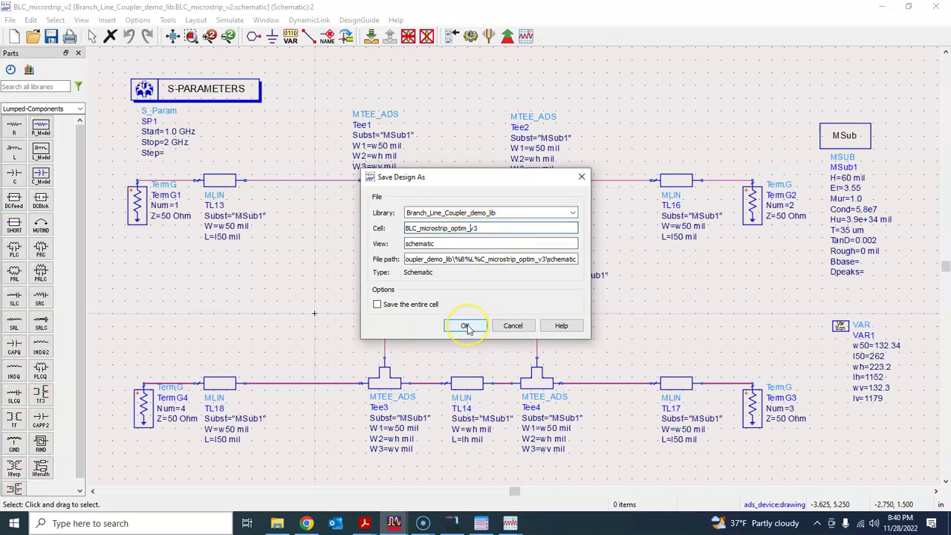
pyautogui.click(466, 326)
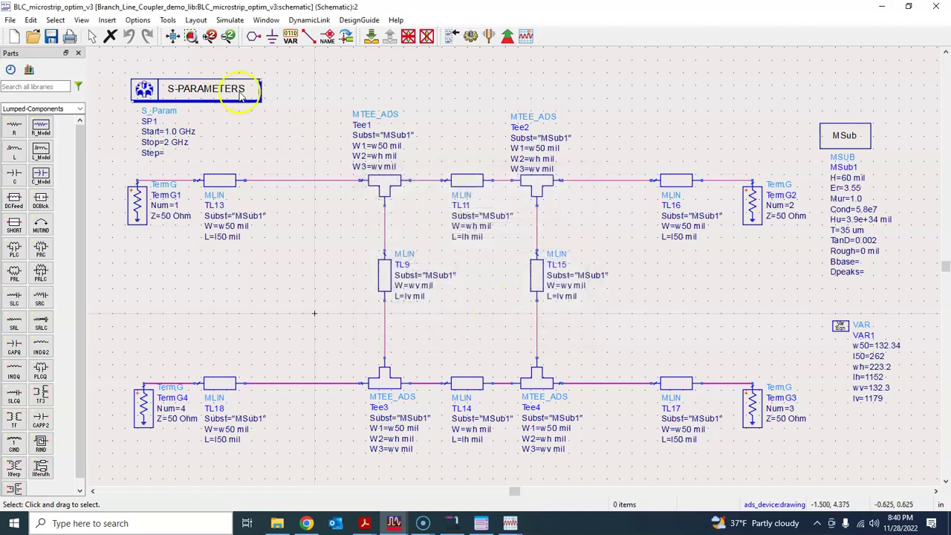
# Step: Move the S-PARAMETERS controller, the MSub substrate block and the VAR1 block higher on the schematic
pyautogui.moveTo(214, 97); pyautogui.dragTo(210, 77)
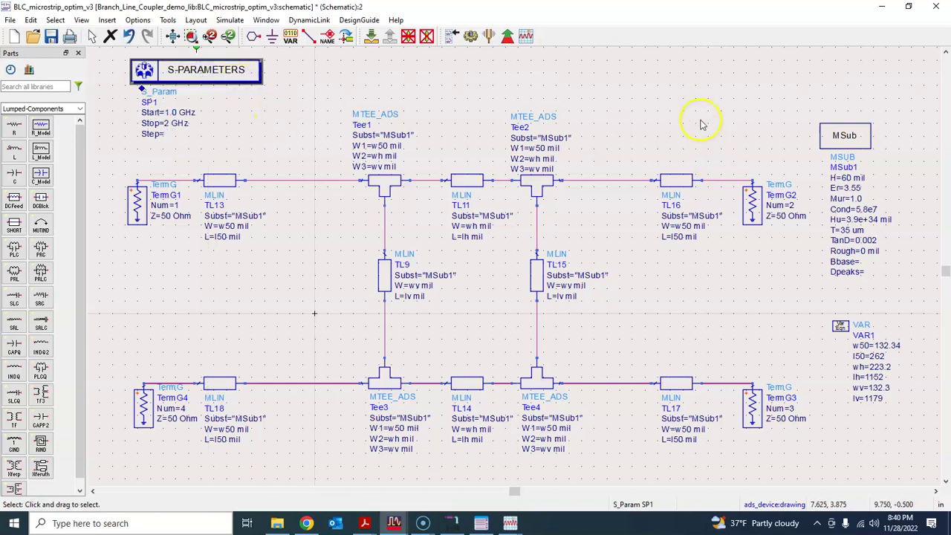
pyautogui.moveTo(838, 136); pyautogui.dragTo(850, 98)
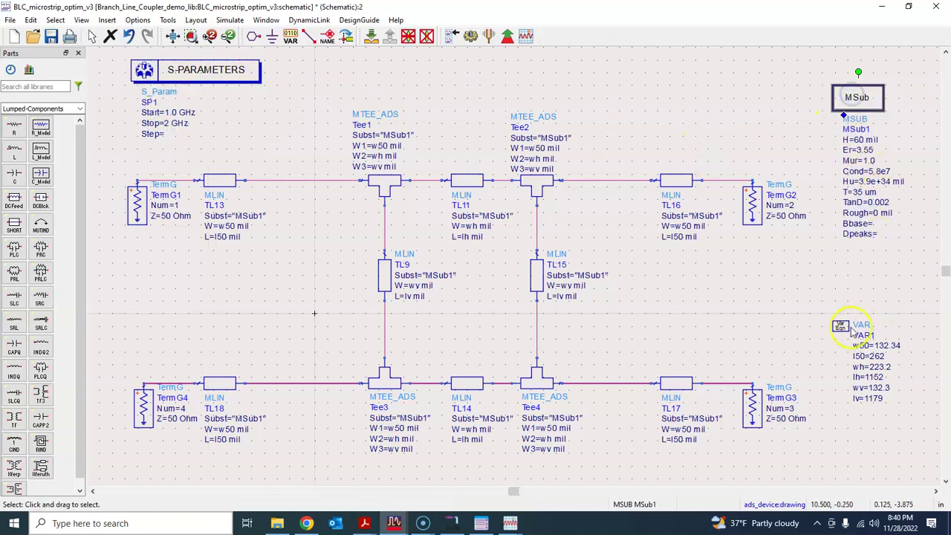
pyautogui.moveTo(840, 328); pyautogui.dragTo(851, 258)
pyautogui.click(837, 295)
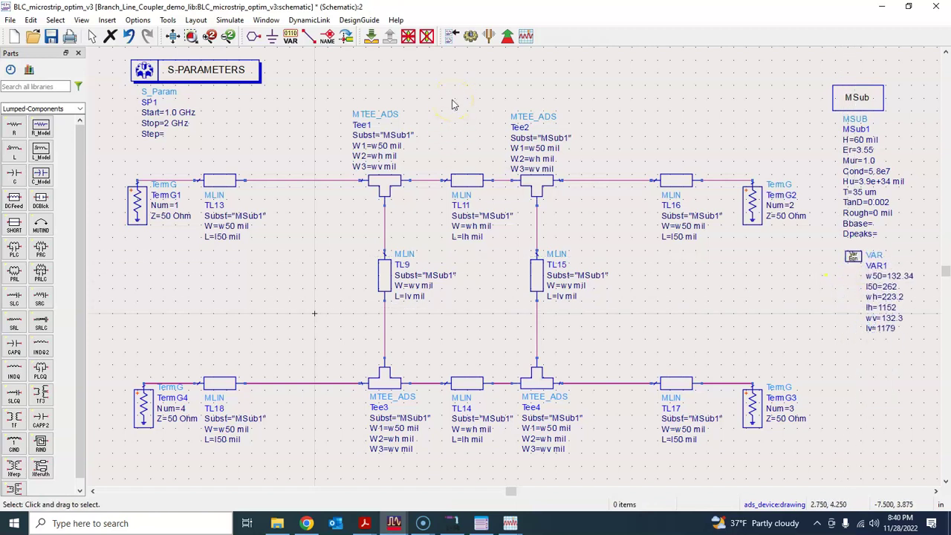
# Step: Review the BLC_microstrip_tune_v3 plots as a reference for the optimization goals and return to the BLC_microstrip_optim_v3 schematic
pyautogui.moveTo(509, 523)
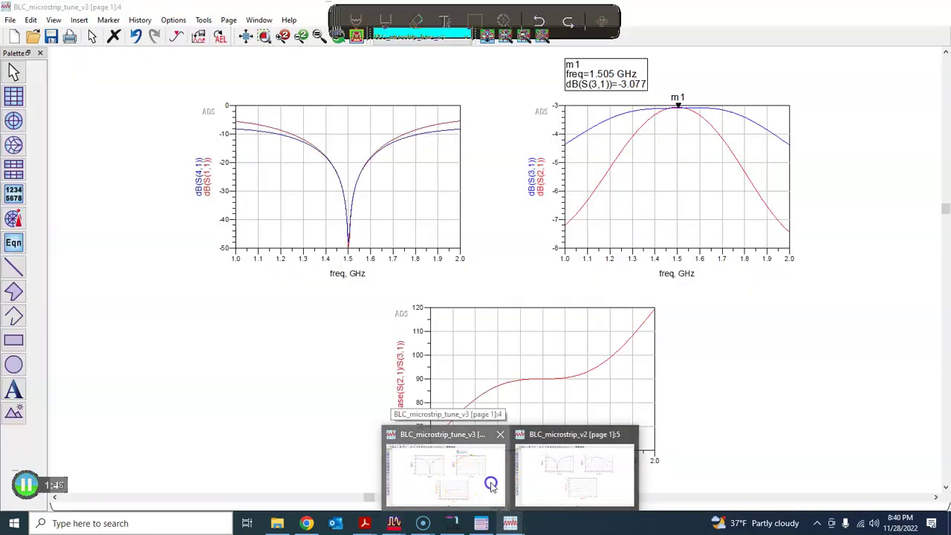
pyautogui.click(488, 483)
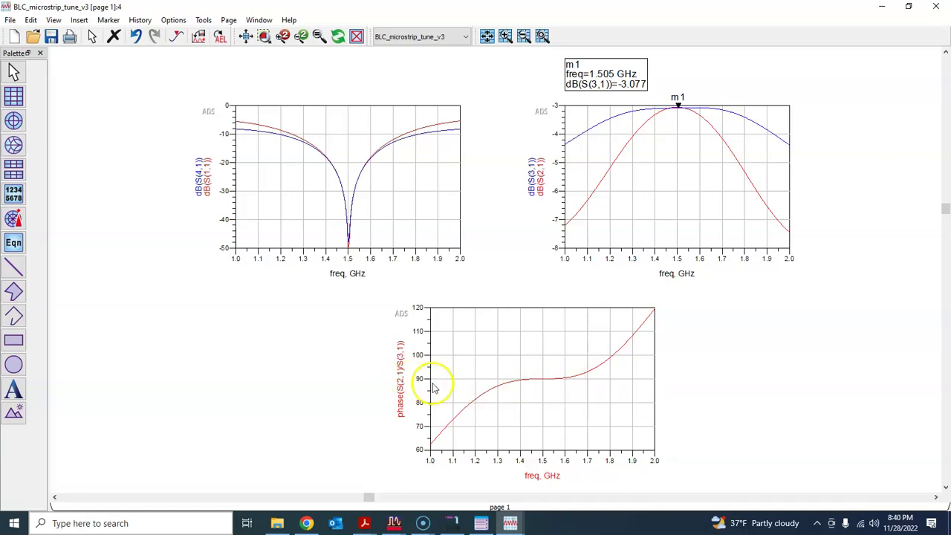
pyautogui.moveTo(564, 386)
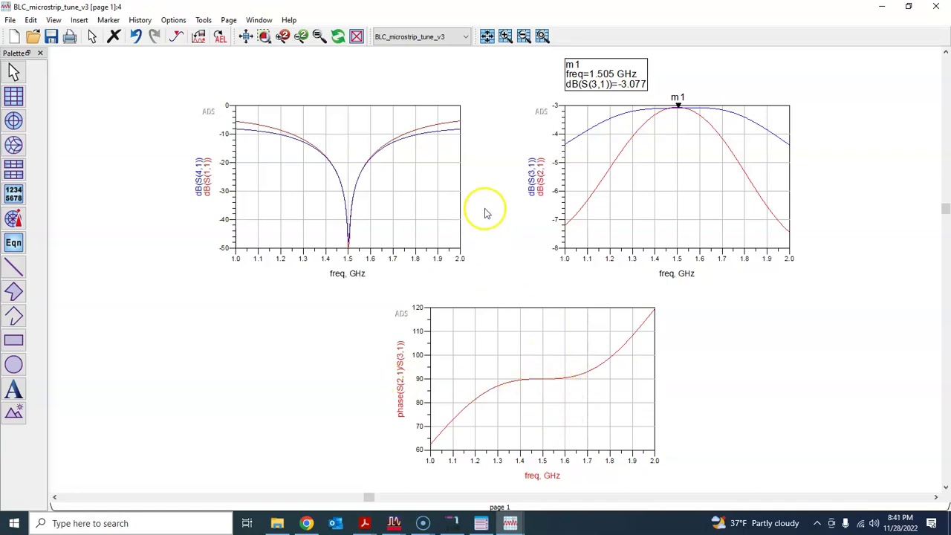
pyautogui.moveTo(425, 523)
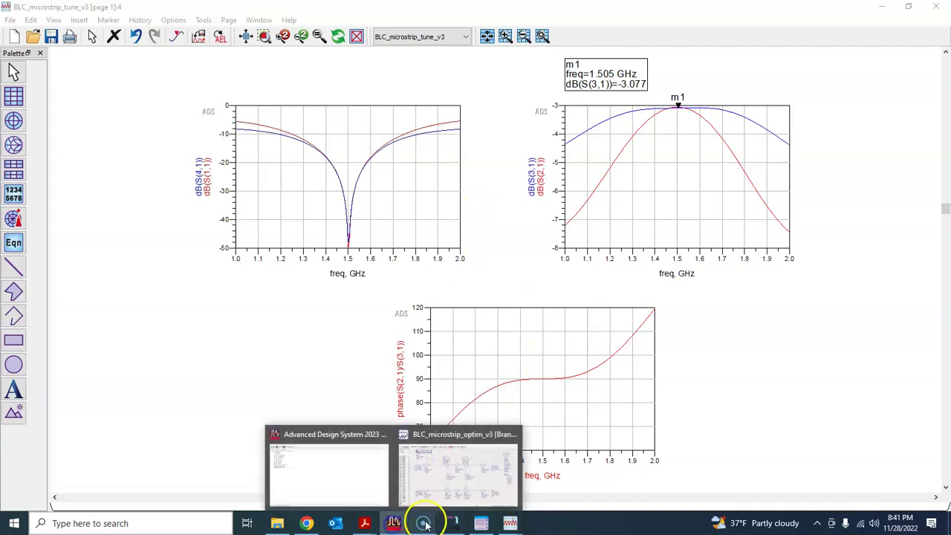
pyautogui.click(455, 476)
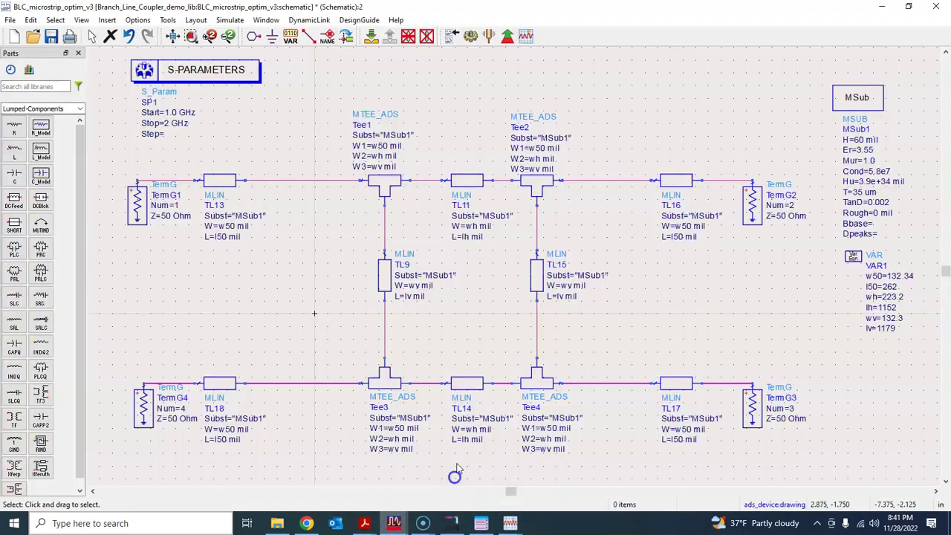
# Step: Place one Goal component from the Optim/Stat/DOE palette just below TermG4 on the schematic
pyautogui.click(80, 109)
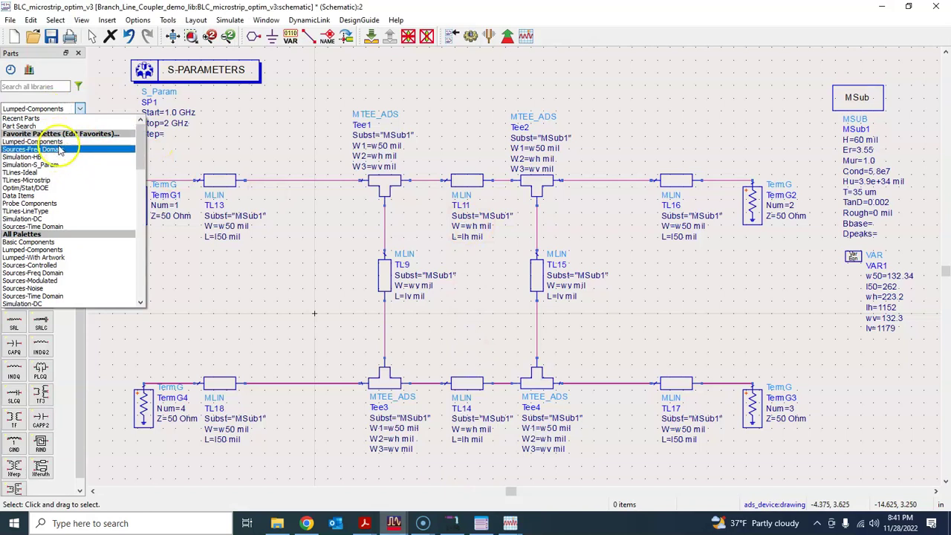
pyautogui.click(56, 188)
pyautogui.click(40, 127)
pyautogui.scroll(-3, 522, 313)
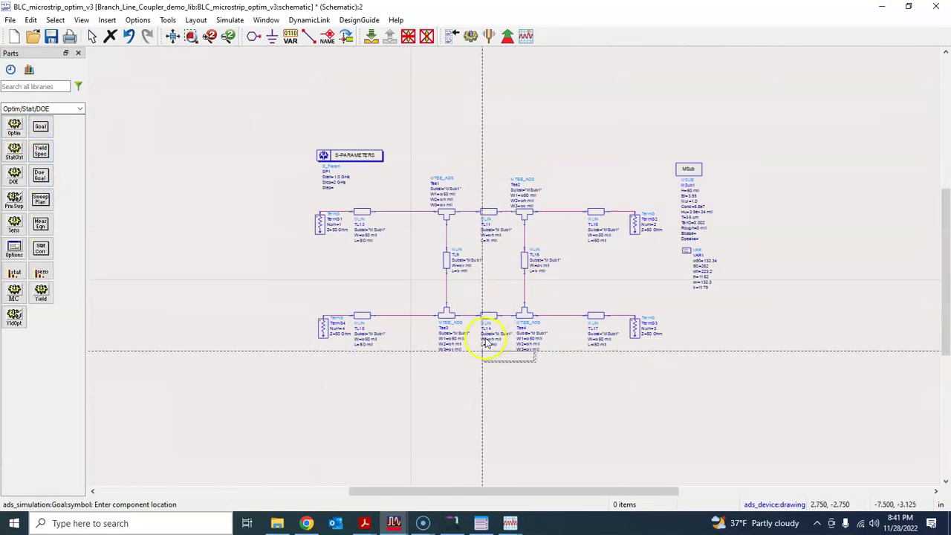
pyautogui.scroll(1, 460, 349)
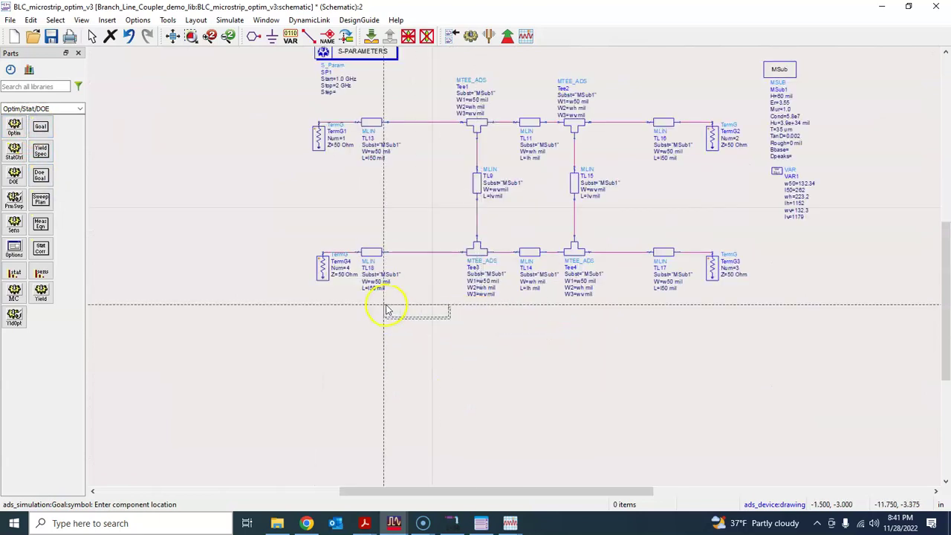
pyautogui.scroll(1, 388, 310)
pyautogui.click(363, 311)
pyautogui.press('Escape')
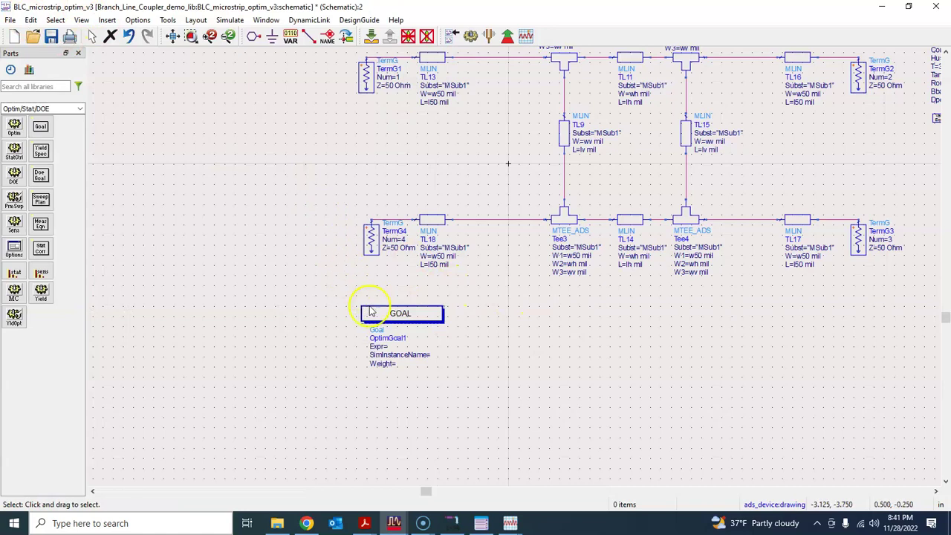
# Step: Set the expression of OptimGoal1 to dB(S11) and its analysis to SP1
pyautogui.doubleClick(392, 313)
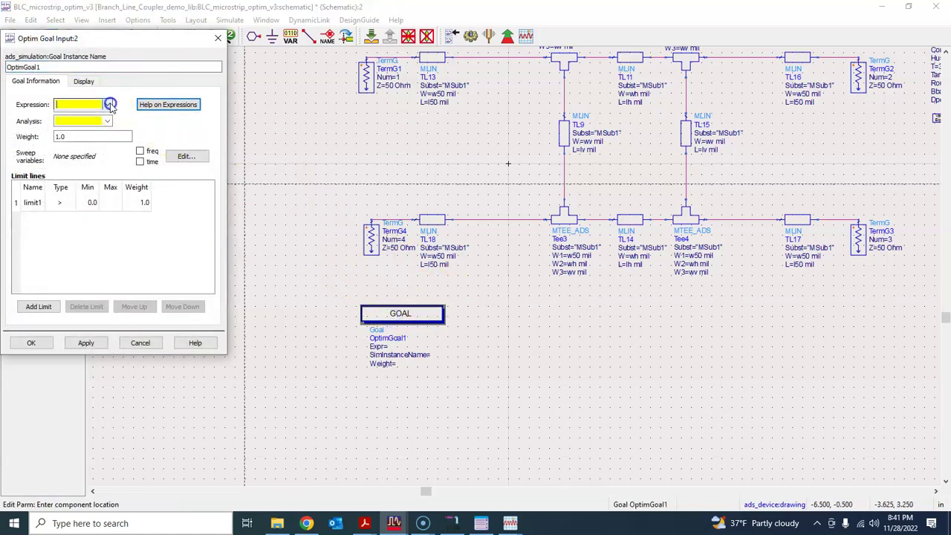
pyautogui.write('dB(S11')
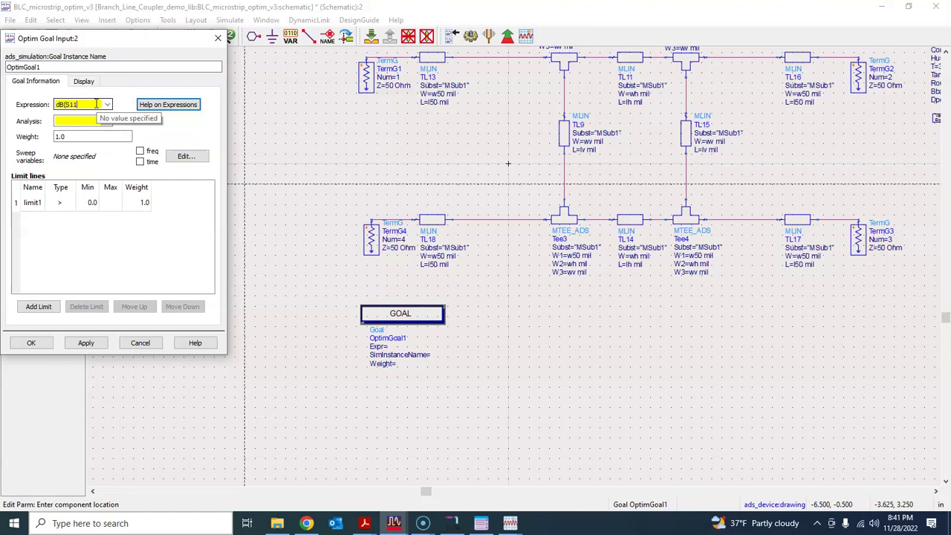
pyautogui.moveTo(510, 523)
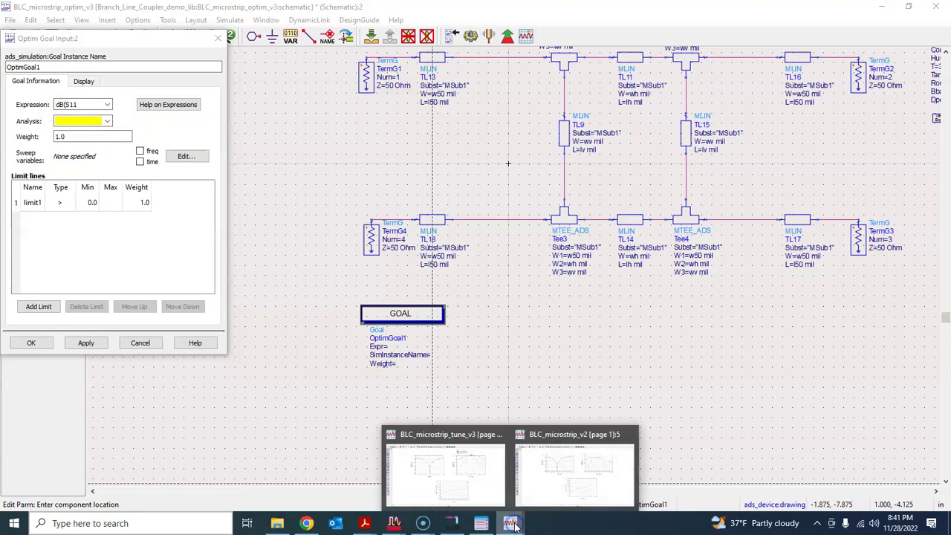
pyautogui.moveTo(586, 479)
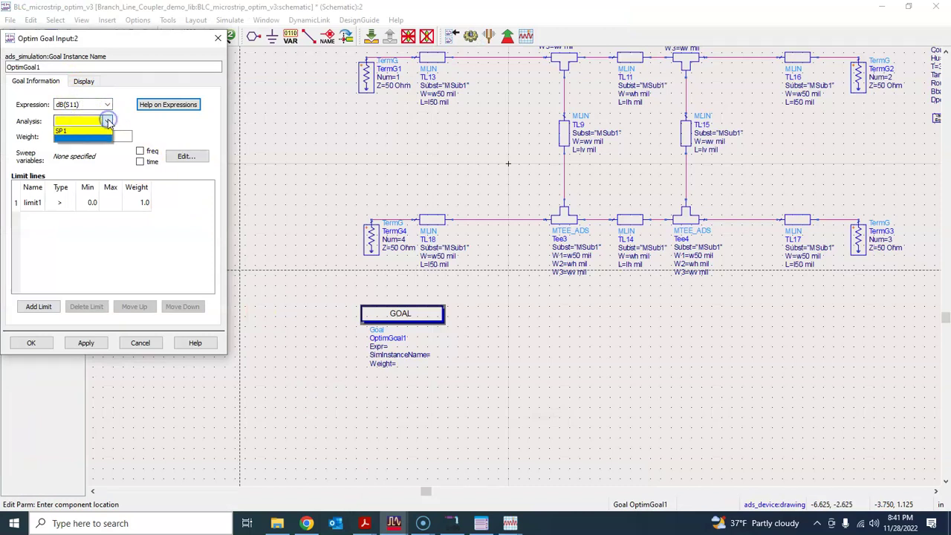
pyautogui.write('SP1')
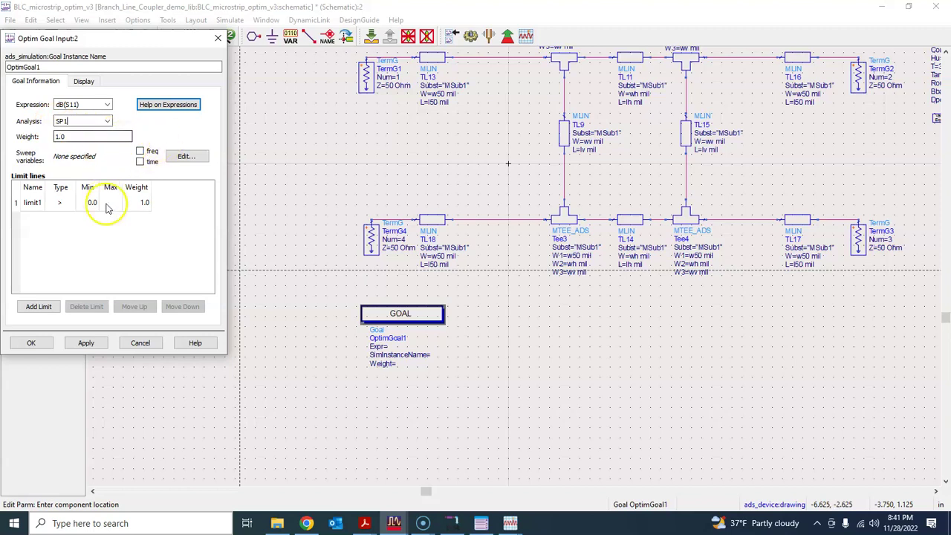
pyautogui.click(61, 205)
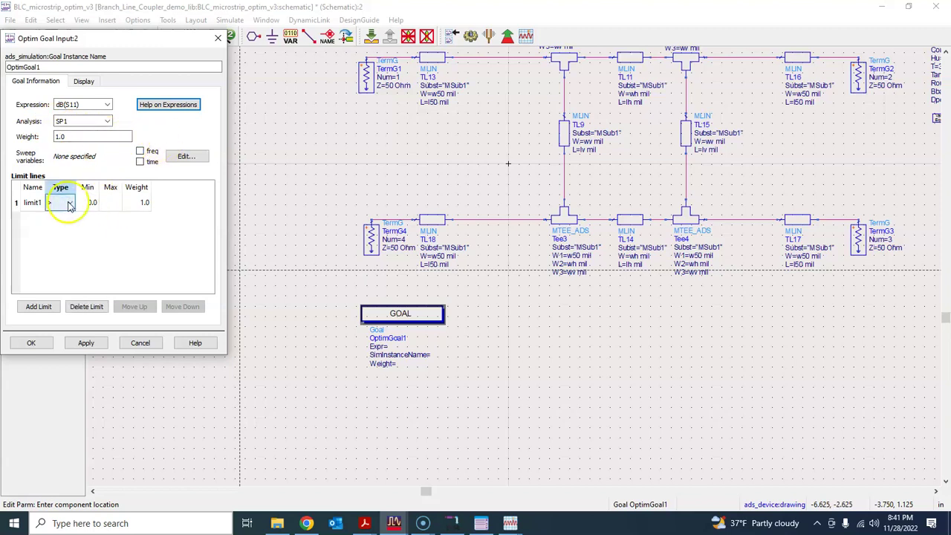
pyautogui.click(69, 204)
pyautogui.click(91, 222)
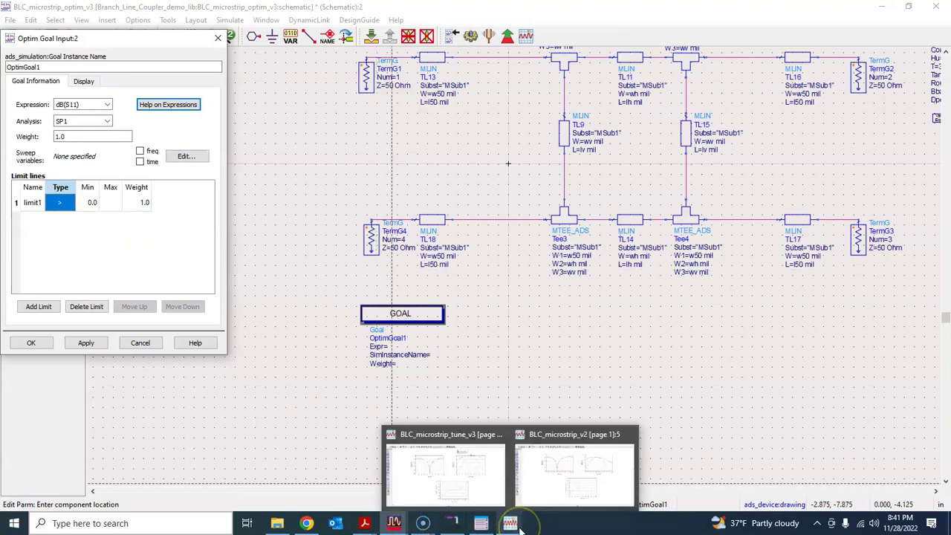
# Step: Review the S11 and S41 response around 1.5 GHz in the BLC_microstrip_tune_v3 plots and return to the OptimGoal1 settings
pyautogui.click(444, 468)
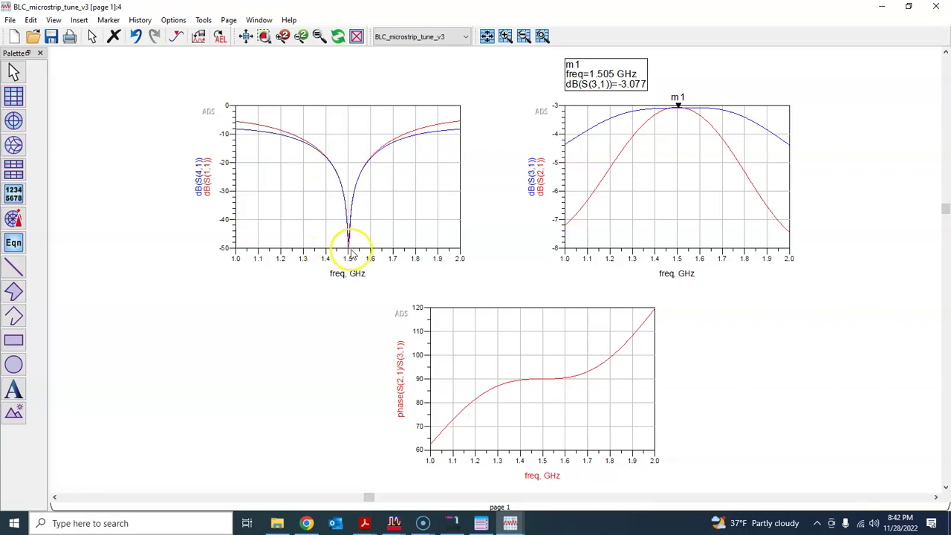
pyautogui.moveTo(327, 163)
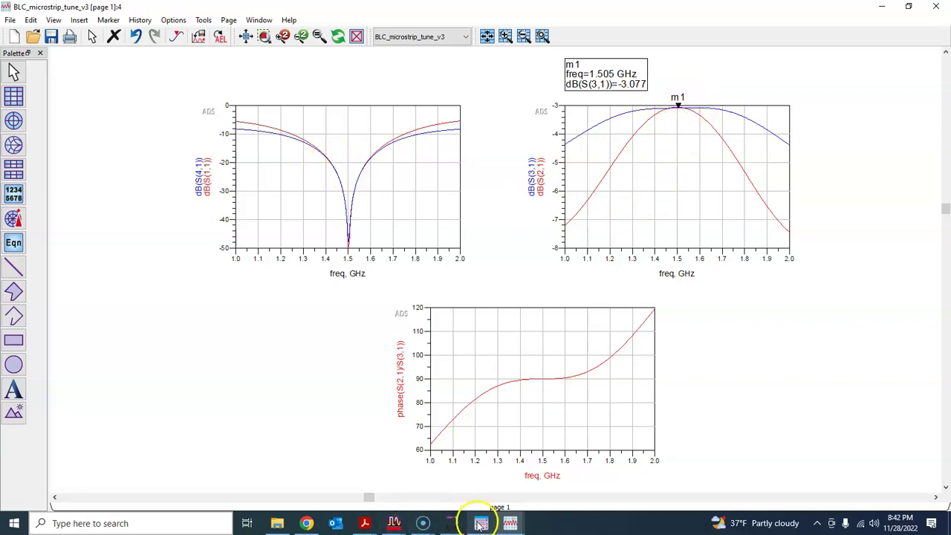
pyautogui.click(450, 487)
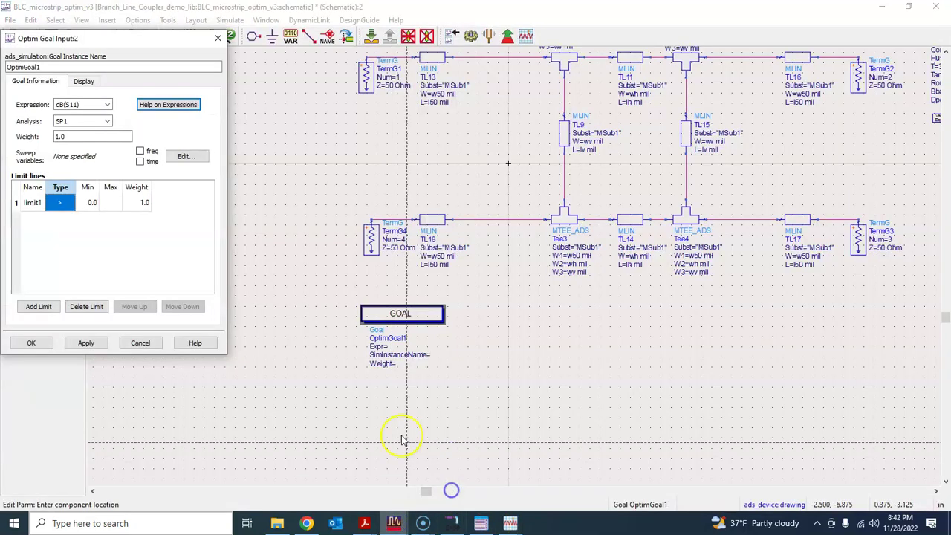
# Step: Set limit1 of OptimGoal1 to the less-than (<) type with a maximum of -20
pyautogui.click(65, 204)
pyautogui.click(63, 203)
pyautogui.click(60, 244)
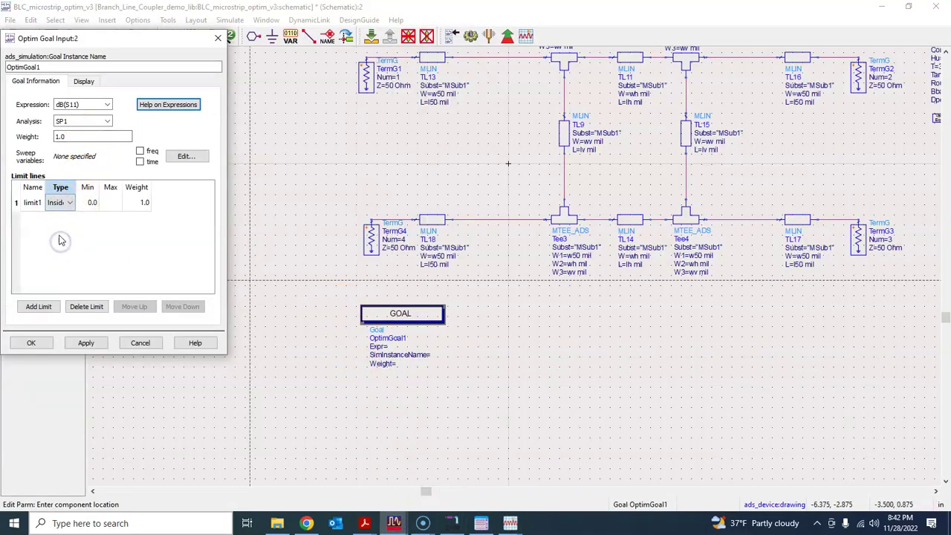
pyautogui.click(60, 202)
pyautogui.click(61, 227)
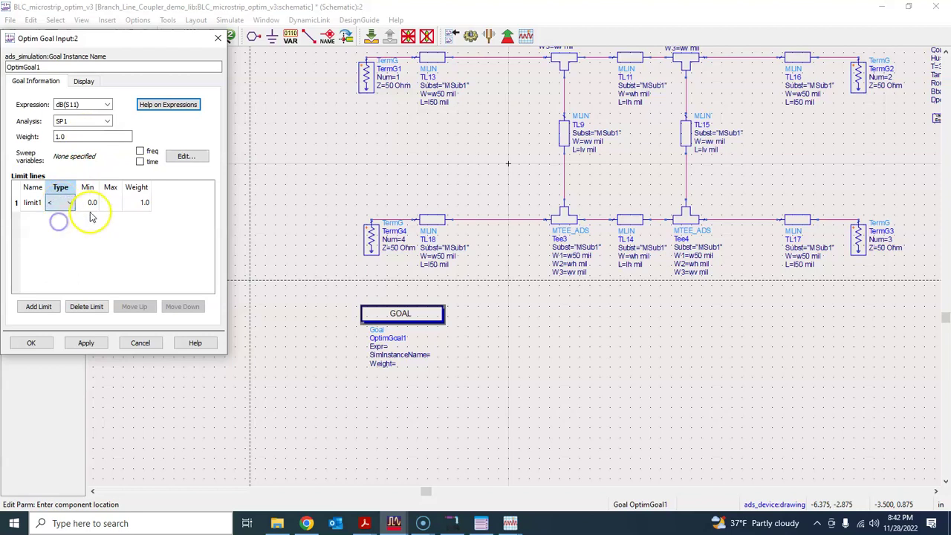
pyautogui.click(110, 204)
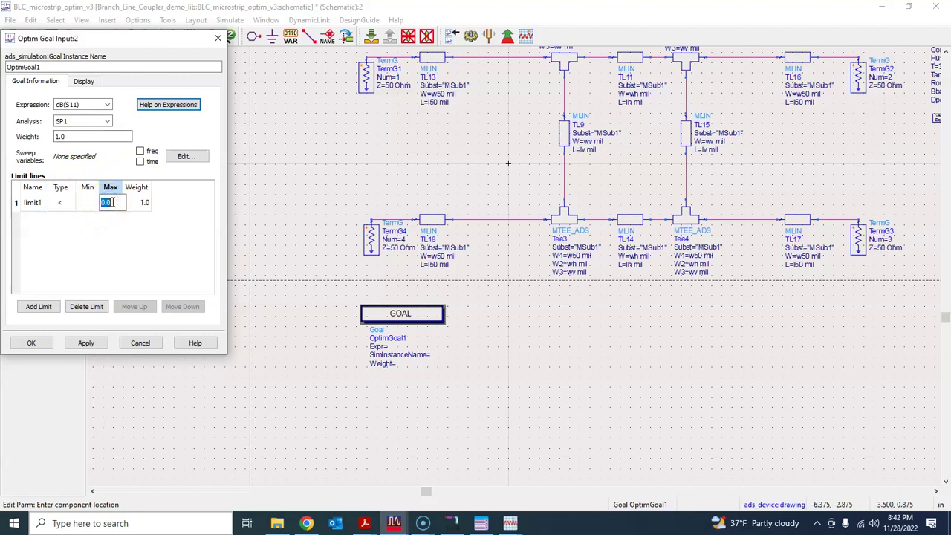
pyautogui.click(141, 242)
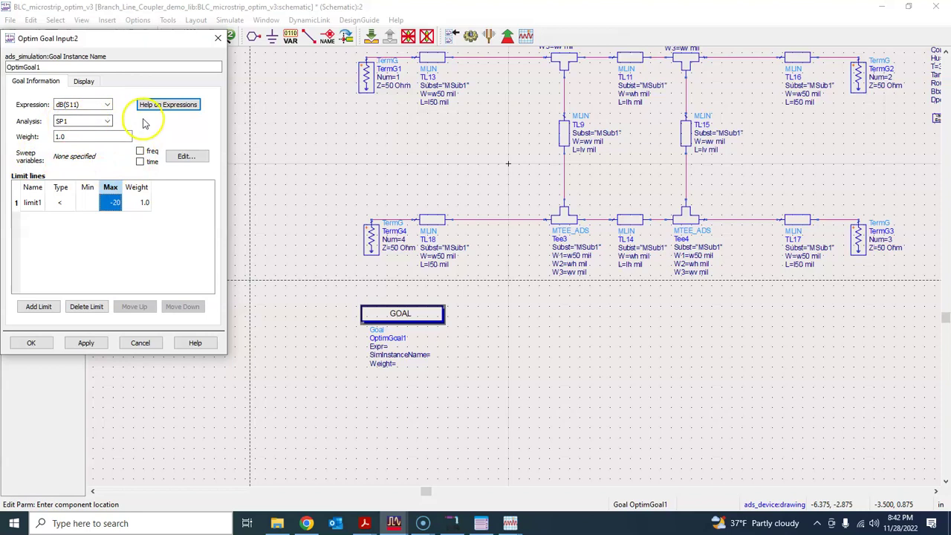
pyautogui.click(140, 152)
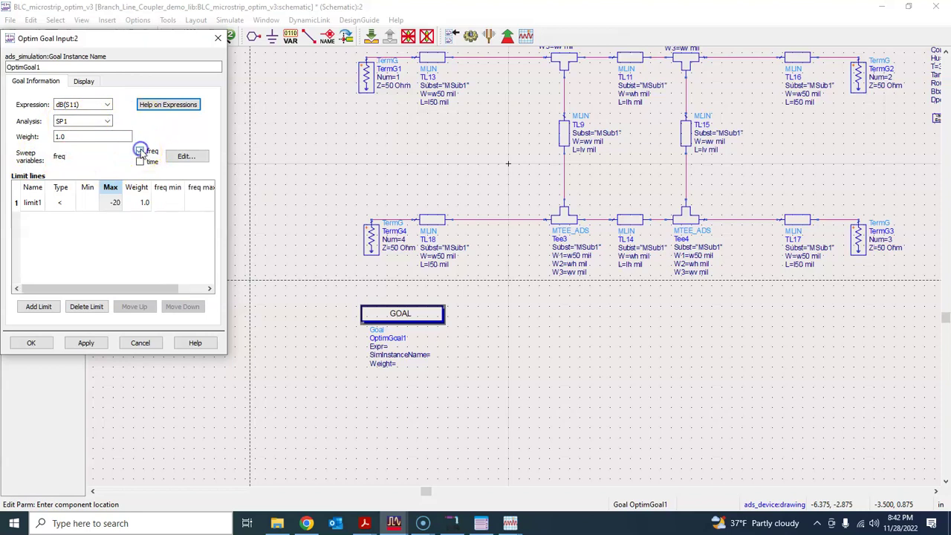
pyautogui.moveTo(132, 289); pyautogui.dragTo(163, 288)
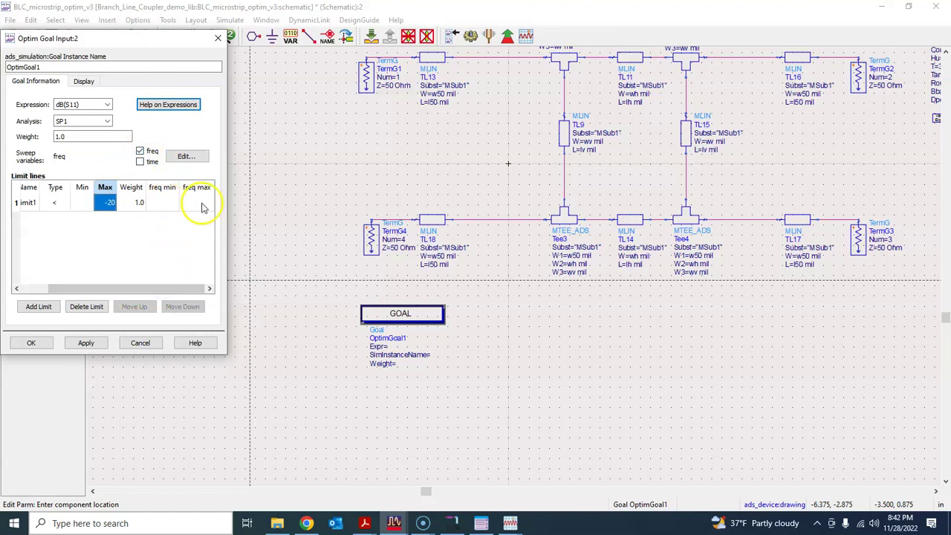
pyautogui.click(140, 151)
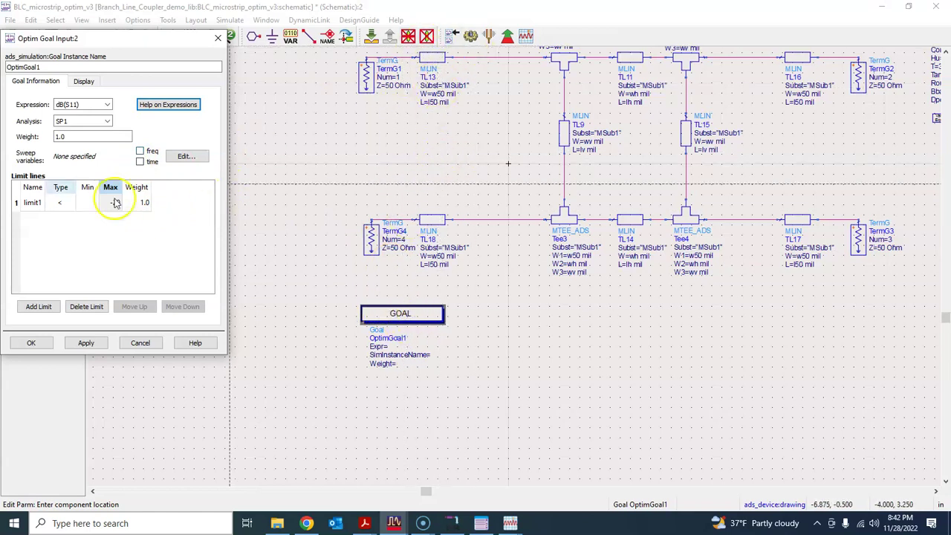
# Step: Accept the OptimGoal1 settings and place a copy of the goal directly beside it on the schematic
pyautogui.click(30, 343)
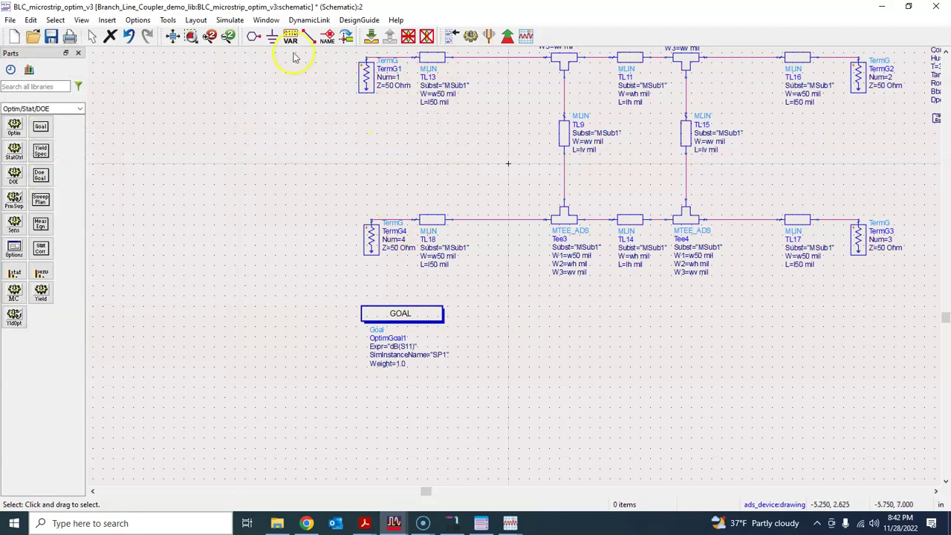
pyautogui.click(173, 36)
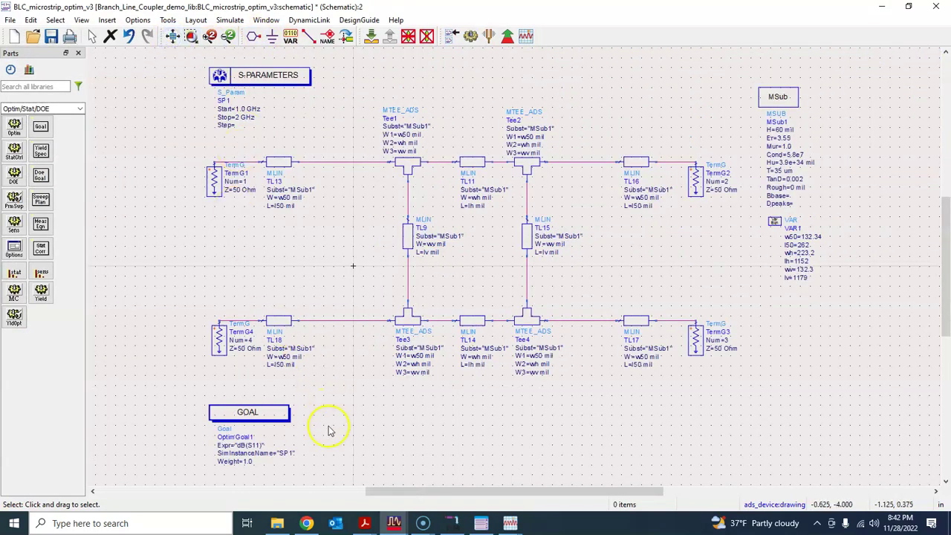
pyautogui.click(266, 417)
pyautogui.hotkey('ctrl', 'c')
pyautogui.hotkey('ctrl', 'v')
pyautogui.click(317, 413)
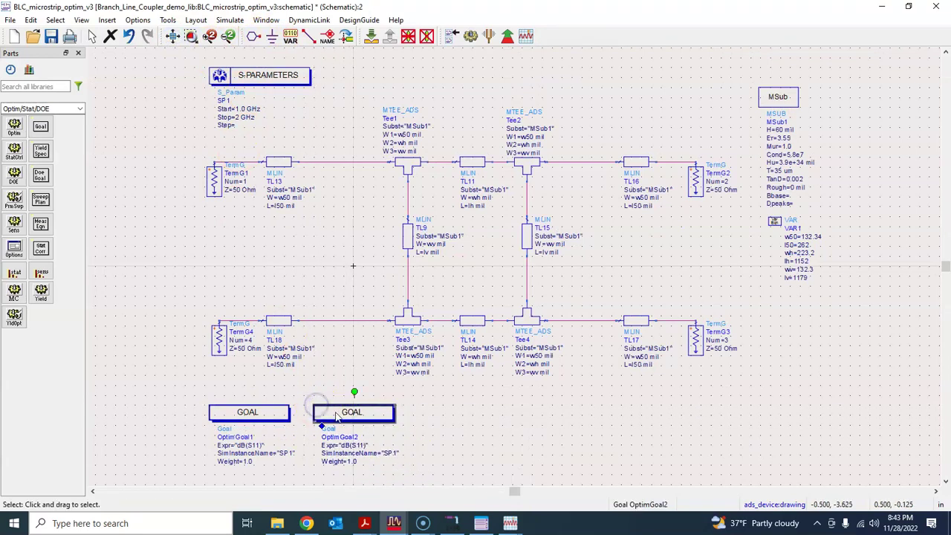
# Step: Change the expression of OptimGoal2 to dB(S41) and accept the settings
pyautogui.doubleClick(320, 413)
pyautogui.click(72, 105)
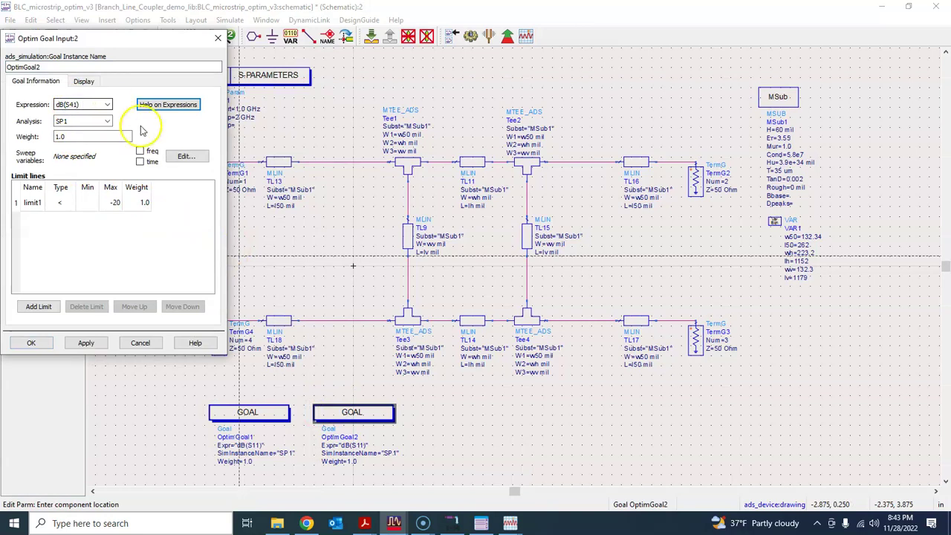
pyautogui.click(31, 342)
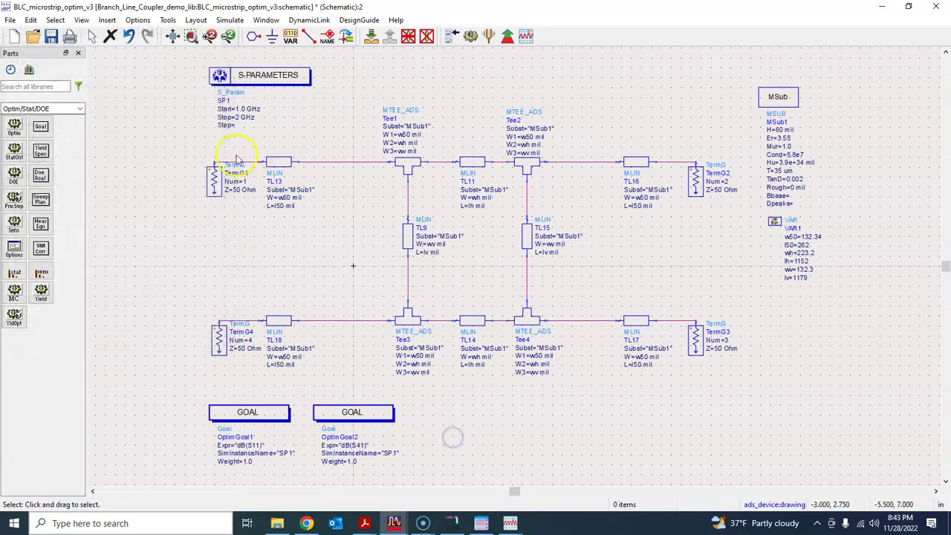
# Step: Place one new Goal component to the right of OptimGoal2, in line with the other goals
pyautogui.click(48, 126)
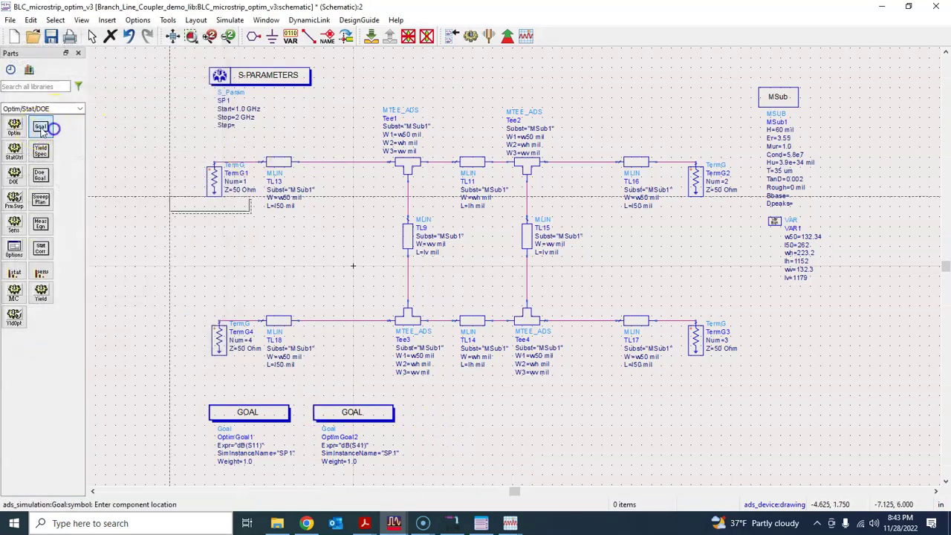
pyautogui.click(418, 415)
pyautogui.press('Escape')
# Step: Set the expression of OptimGoal3 to dB(S21) and its analysis to SP1
pyautogui.doubleClick(445, 413)
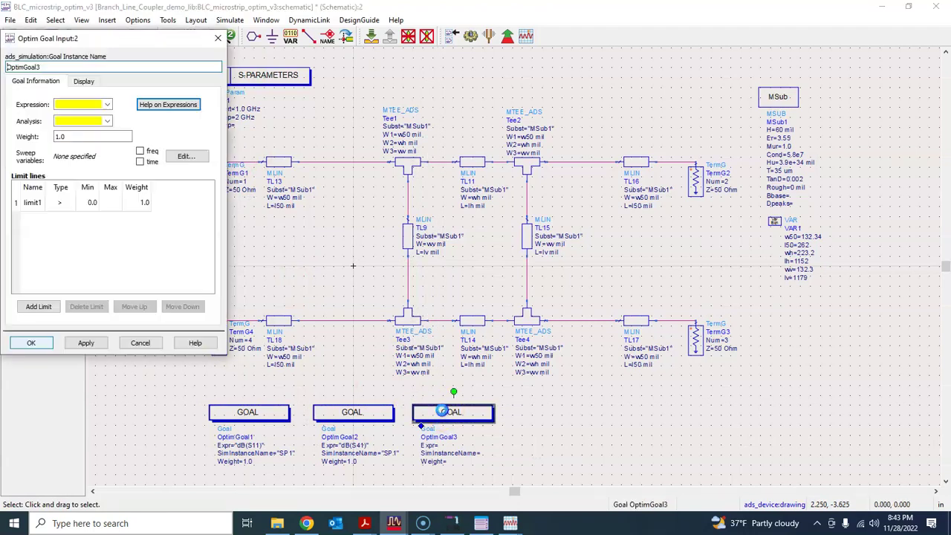
pyautogui.click(100, 104)
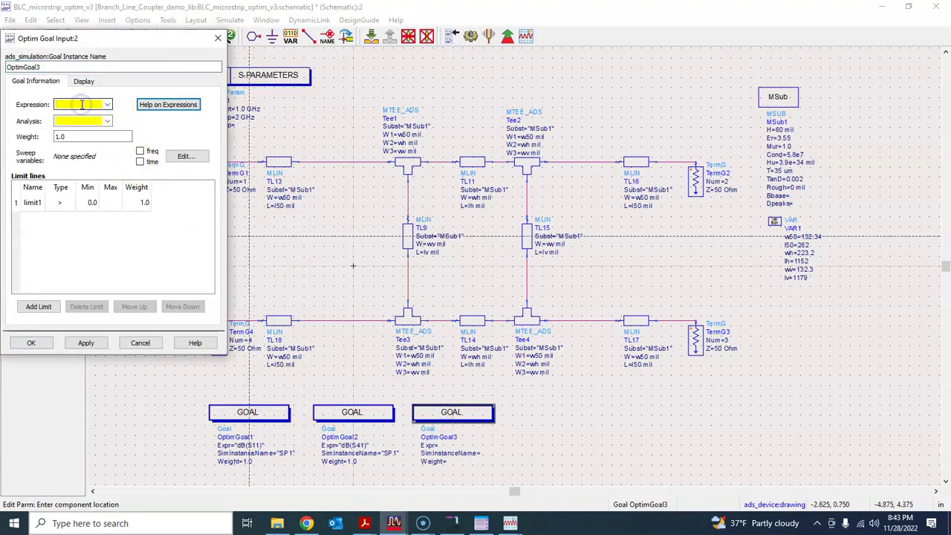
pyautogui.write('dB(S21')
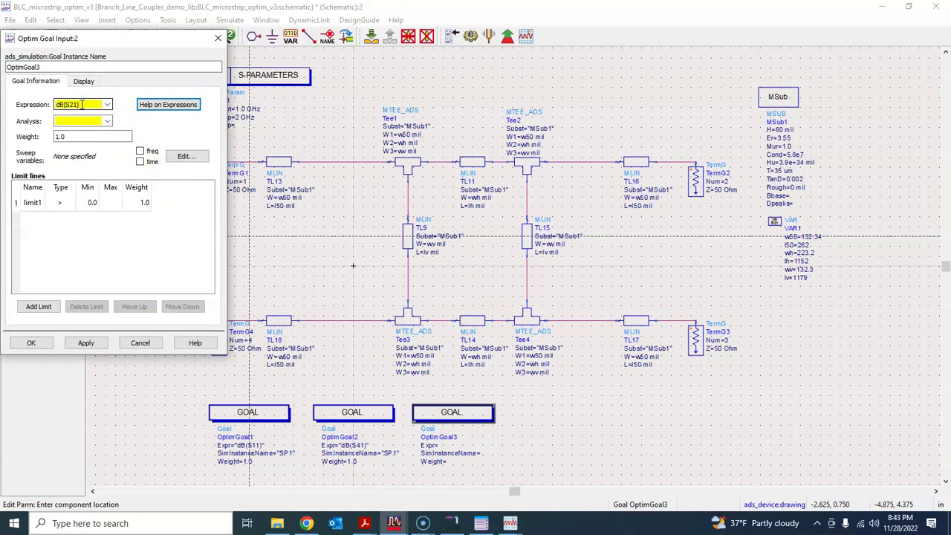
pyautogui.click(108, 120)
pyautogui.click(88, 133)
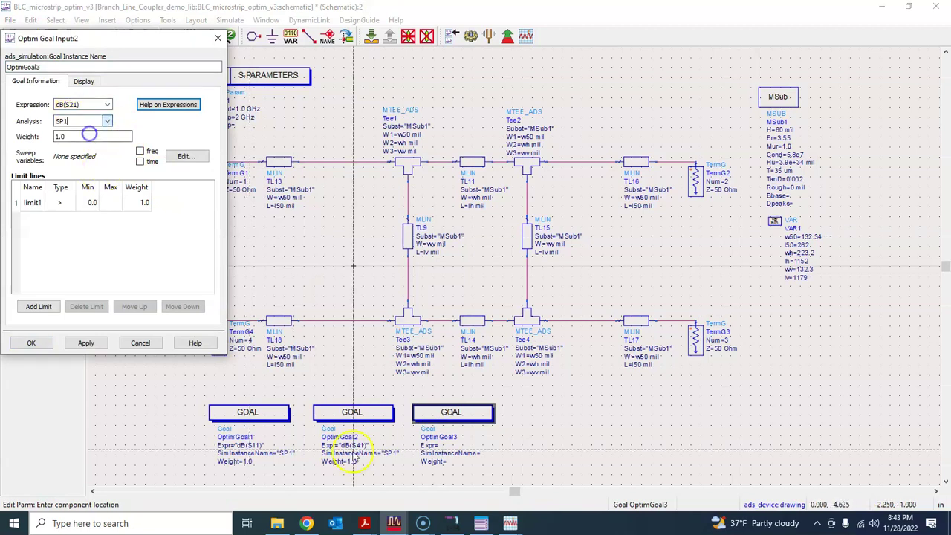
# Step: Examine the S21 and S31 curves near 1.5 GHz in the BLC_microstrip_tune_v3 plots
pyautogui.moveTo(509, 520)
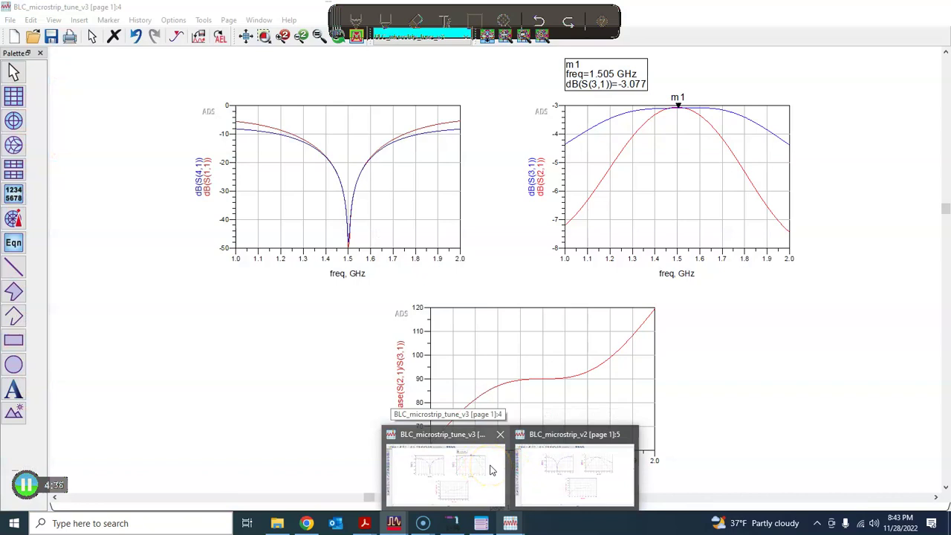
pyautogui.click(489, 475)
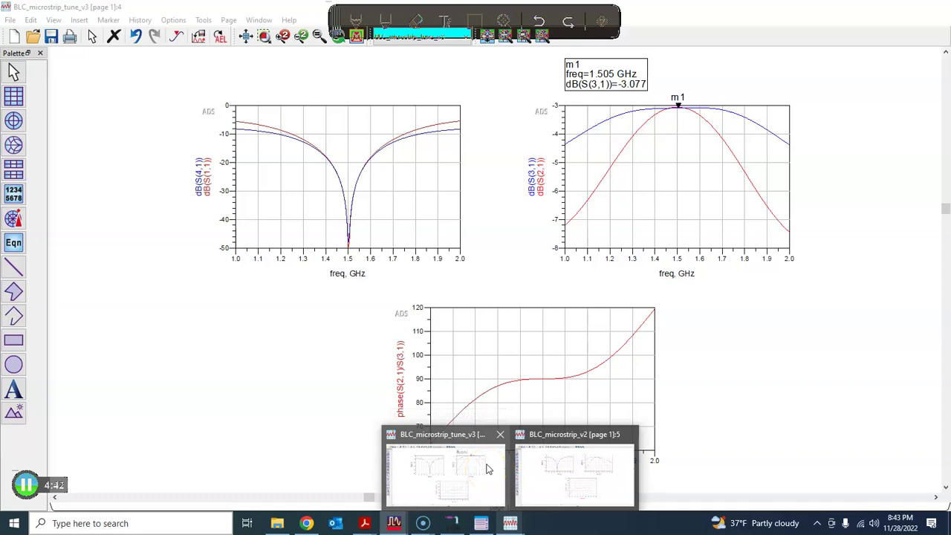
pyautogui.click(457, 442)
pyautogui.click(476, 482)
pyautogui.moveTo(474, 480)
pyautogui.mouseDown()
pyautogui.moveTo(435, 477)
pyautogui.moveTo(488, 476)
pyautogui.mouseUp()
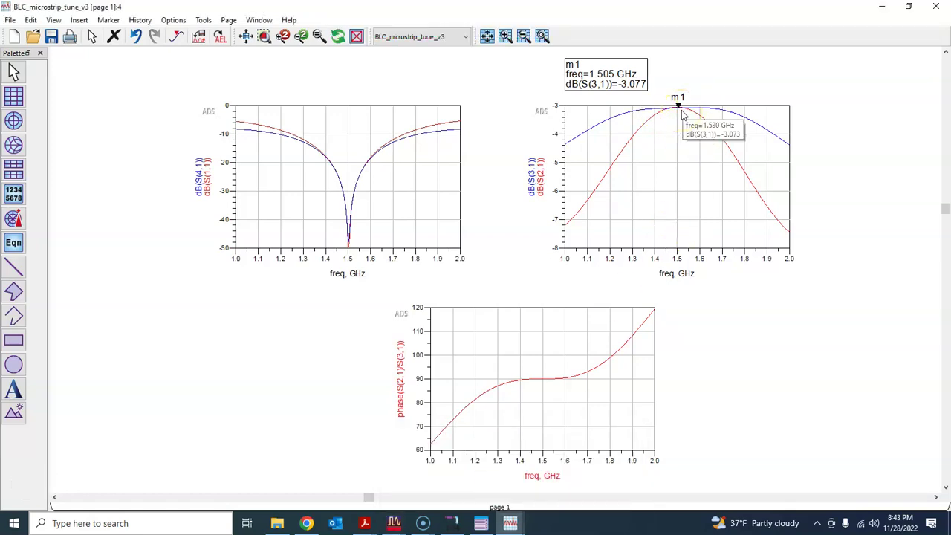
pyautogui.moveTo(708, 111)
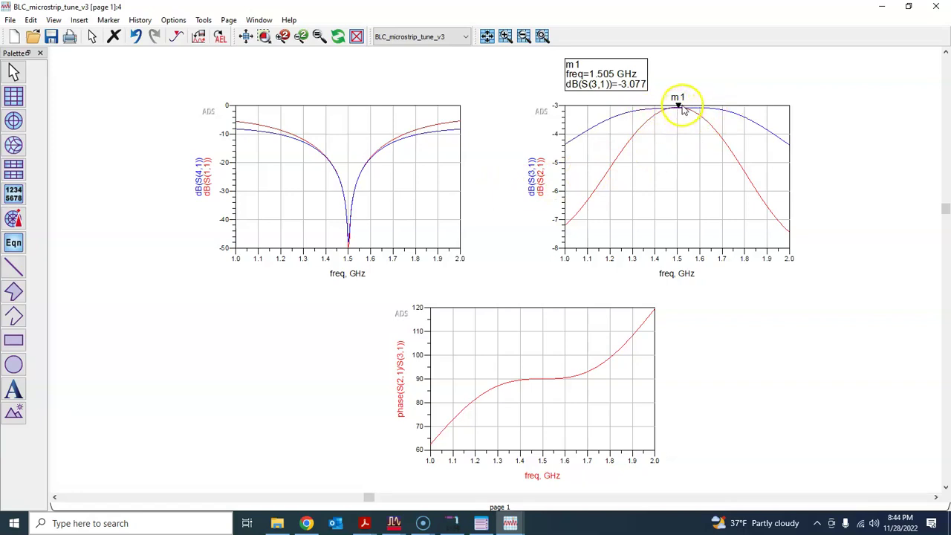
# Step: Move marker m1 along the dB(S(3,1)) curve to 1.395 GHz
pyautogui.moveTo(679, 106)
pyautogui.mouseDown()
pyautogui.moveTo(701, 115)
pyautogui.moveTo(657, 114)
pyautogui.moveTo(700, 117)
pyautogui.moveTo(656, 119)
pyautogui.moveTo(695, 120)
pyautogui.moveTo(670, 121)
pyautogui.mouseUp()
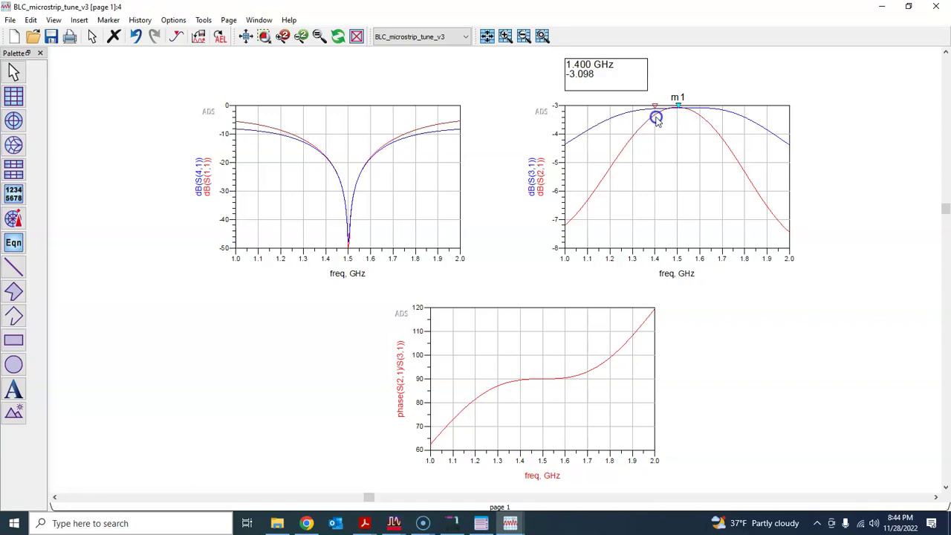
pyautogui.moveTo(659, 121); pyautogui.dragTo(700, 123)
pyautogui.moveTo(700, 124); pyautogui.dragTo(653, 123)
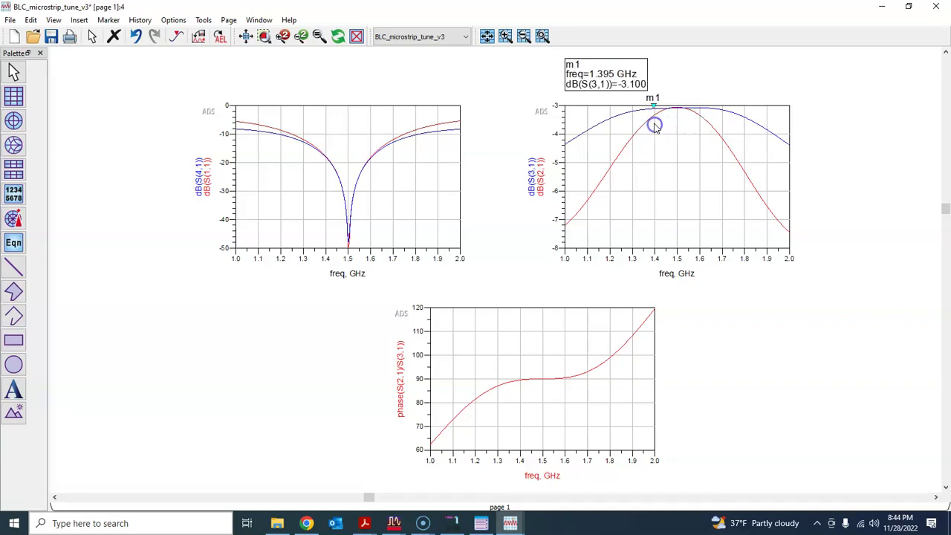
# Step: Add a second marker on the dB(S(2,1)) curve and move it to 1.470 GHz
pyautogui.click(177, 37)
pyautogui.click(699, 114)
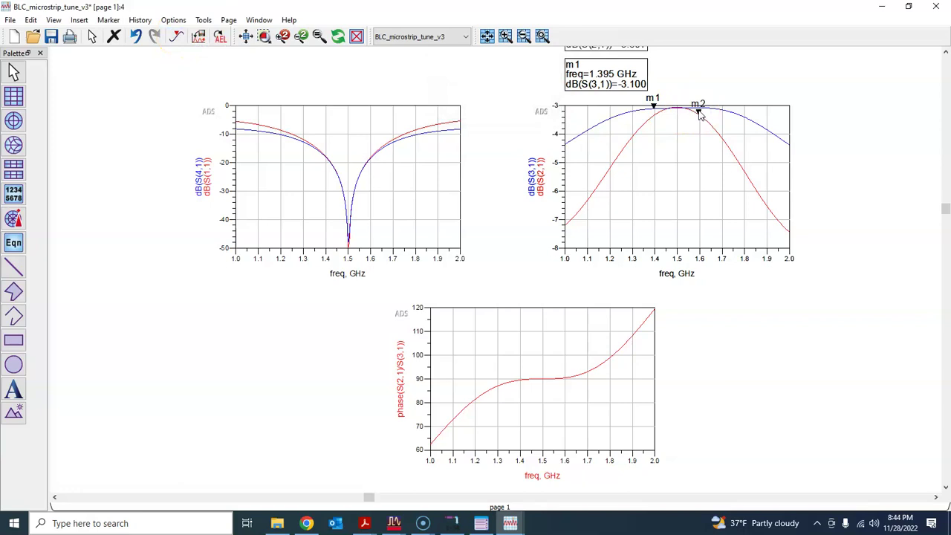
pyautogui.click(245, 36)
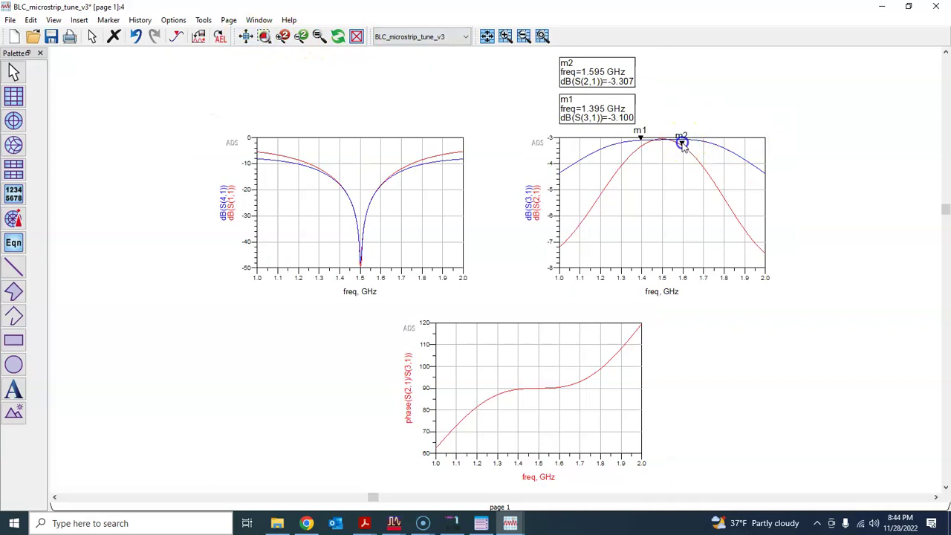
pyautogui.moveTo(684, 146); pyautogui.dragTo(644, 147)
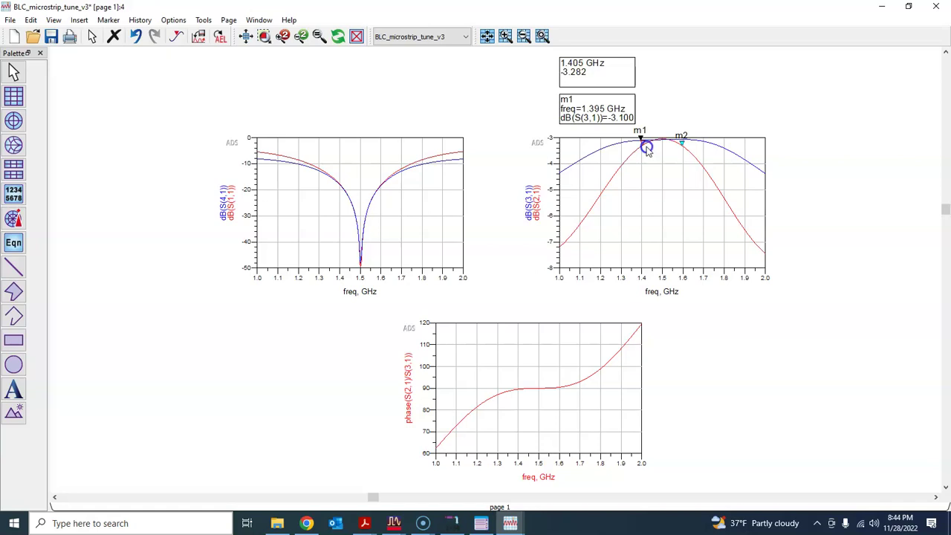
pyautogui.click(656, 139)
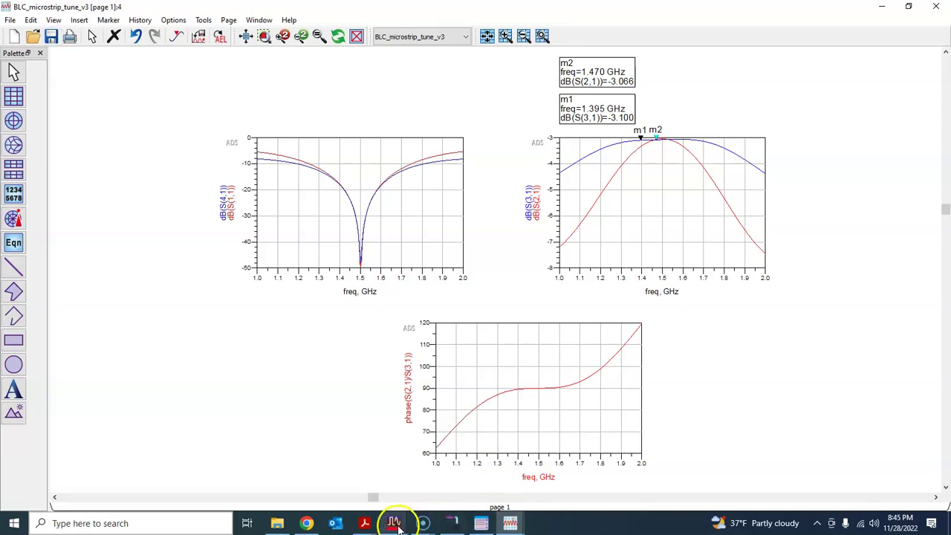
# Step: Return to the BLC_microstrip_optim_v3 schematic and set limit1 of OptimGoal3 to Inside, with minimum -3.2 and maximum -3
pyautogui.moveTo(393, 521)
pyautogui.click(442, 495)
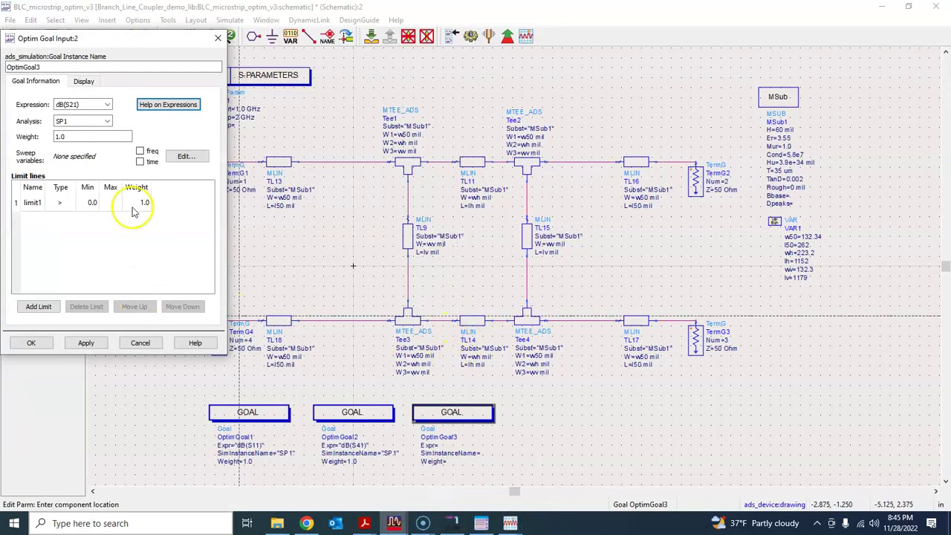
pyautogui.click(61, 203)
pyautogui.click(67, 204)
pyautogui.click(60, 243)
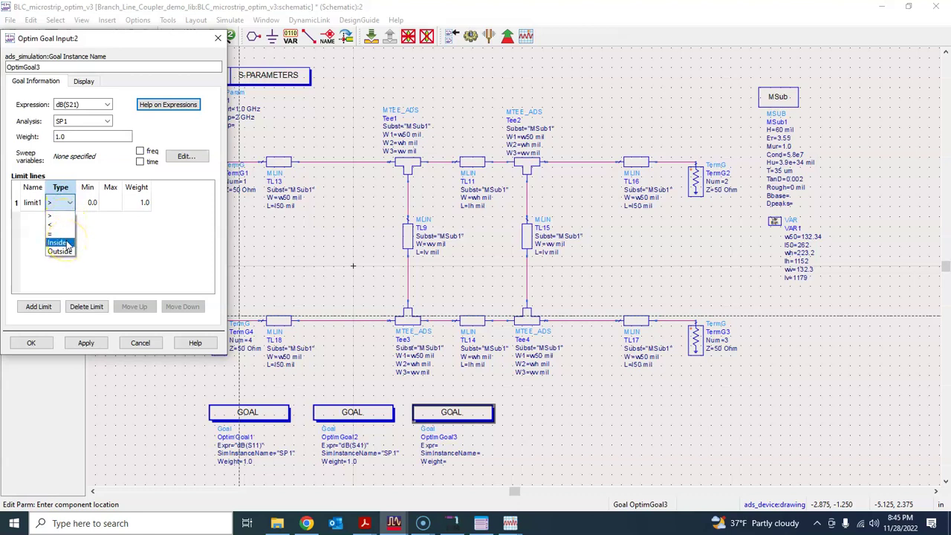
pyautogui.click(86, 203)
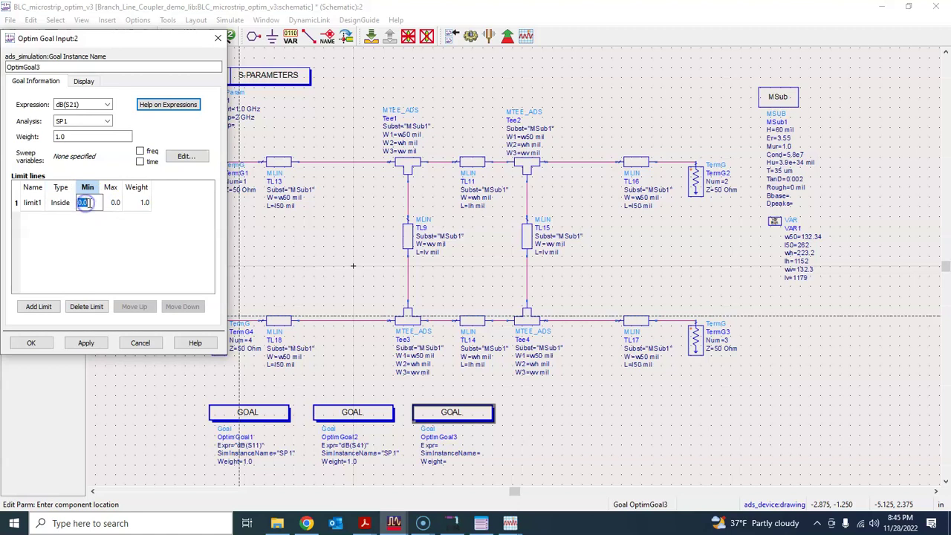
pyautogui.click(113, 203)
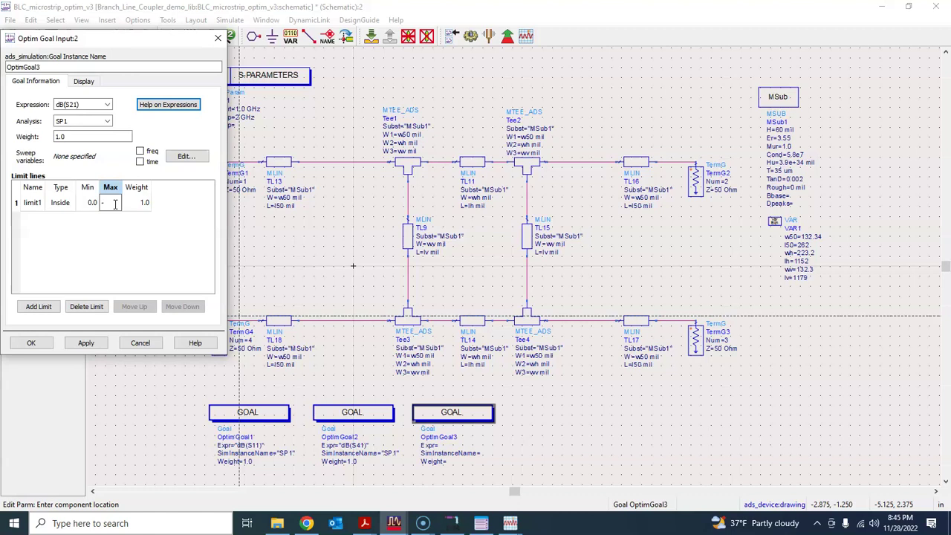
pyautogui.click(87, 203)
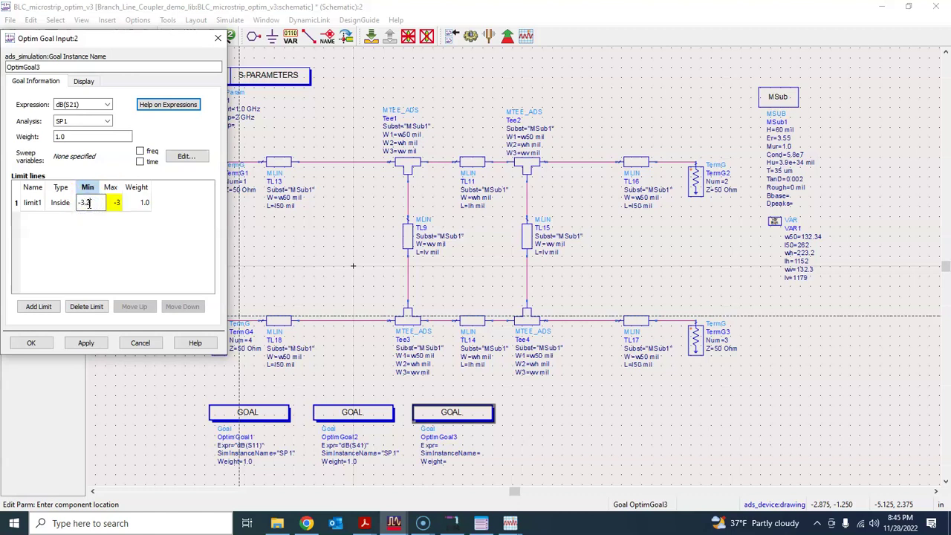
# Step: Accept the OptimGoal3 limits and place a copy of that goal to its right in the schematic
pyautogui.click(157, 256)
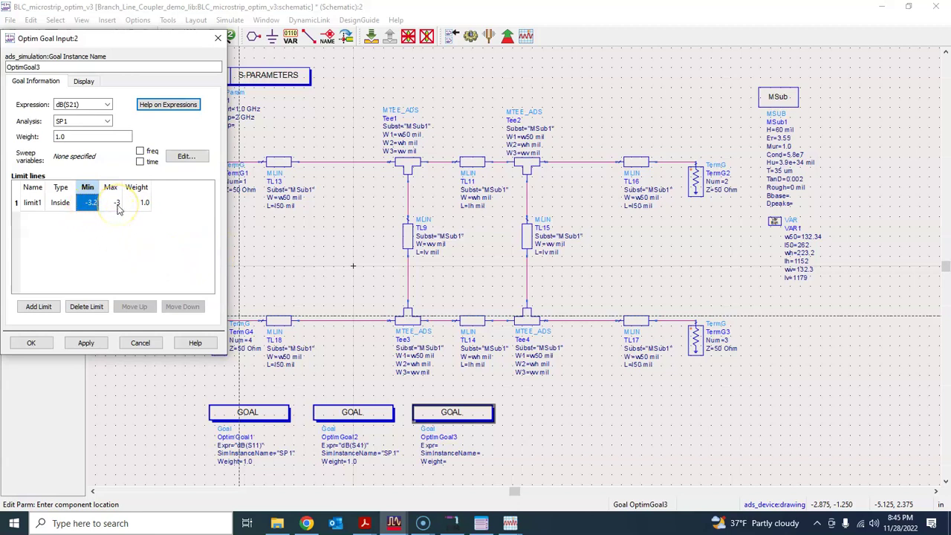
pyautogui.click(75, 216)
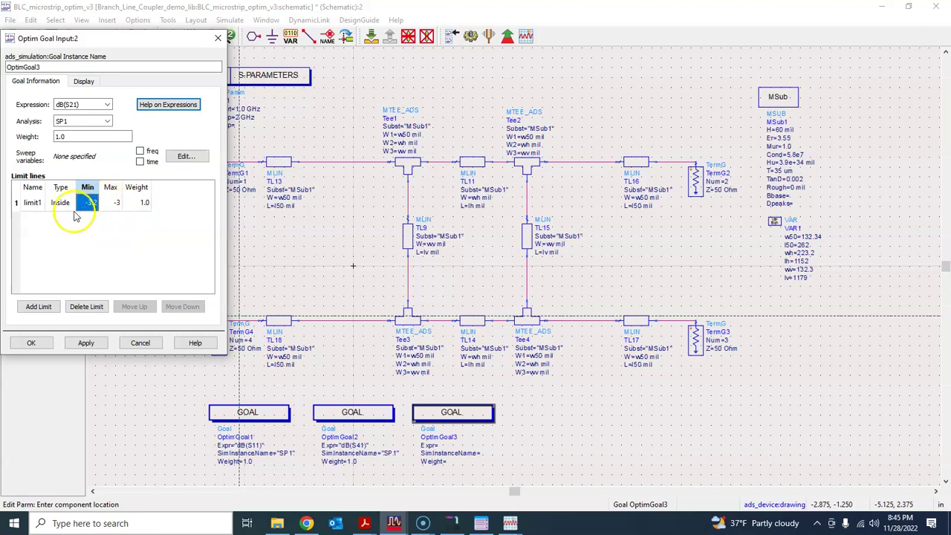
pyautogui.click(31, 343)
pyautogui.click(457, 416)
pyautogui.hotkey('ctrl', 'c')
pyautogui.hotkey('ctrl', 'v')
pyautogui.click(514, 411)
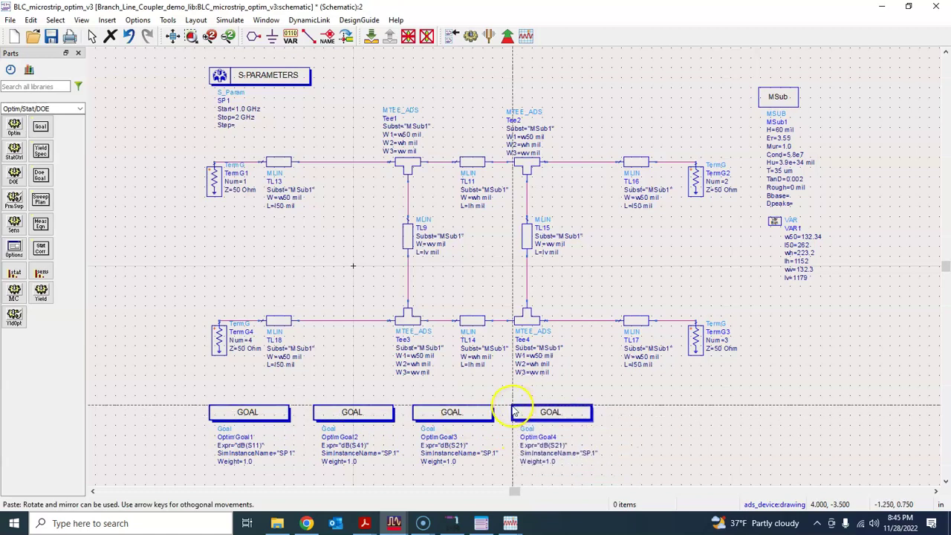
# Step: Set the copied goal's expression to dB(S31) and its limit1 minimum to -3.1, and save the schematic
pyautogui.doubleClick(559, 412)
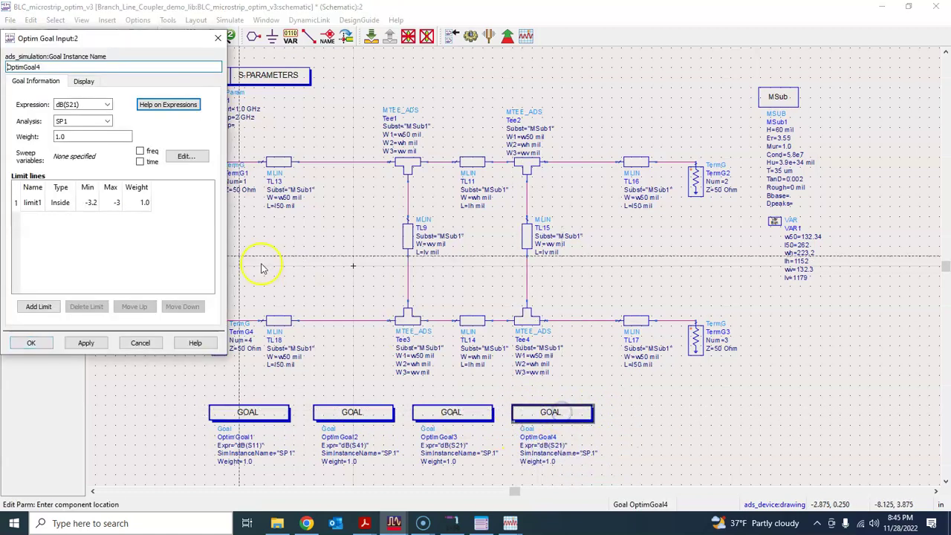
pyautogui.click(71, 104)
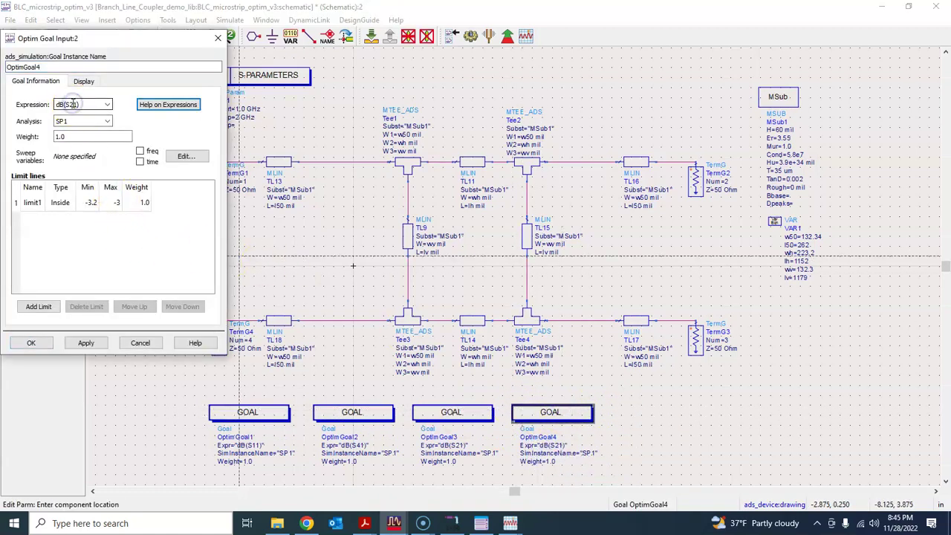
pyautogui.doubleClick(97, 202)
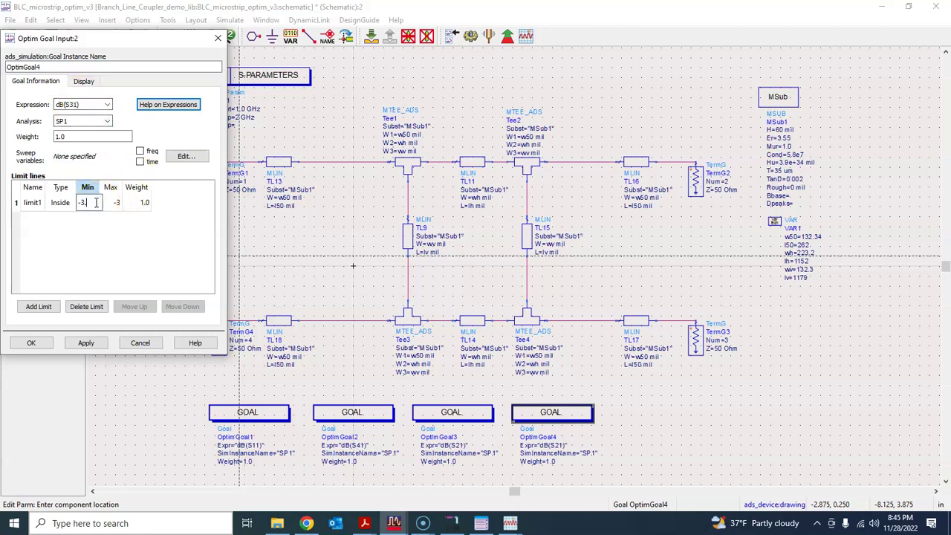
pyautogui.click(102, 244)
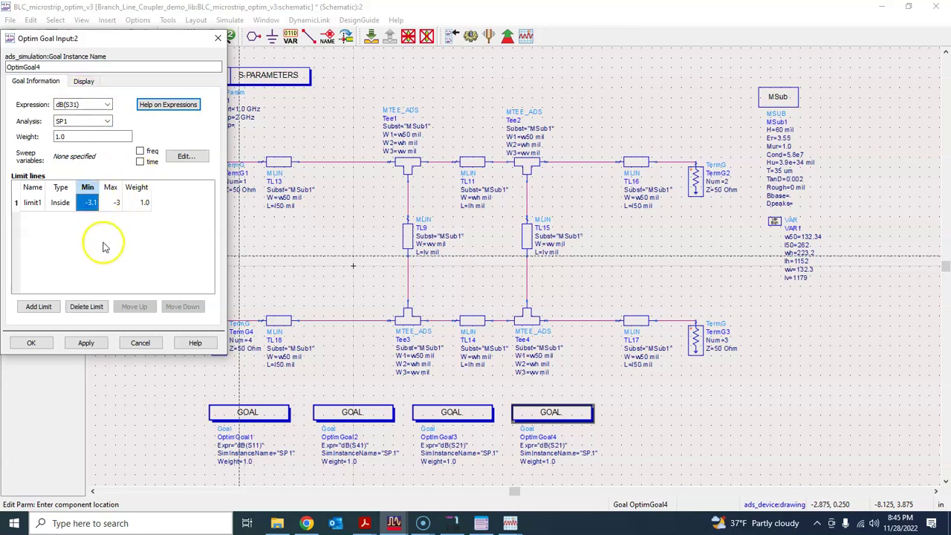
pyautogui.click(33, 344)
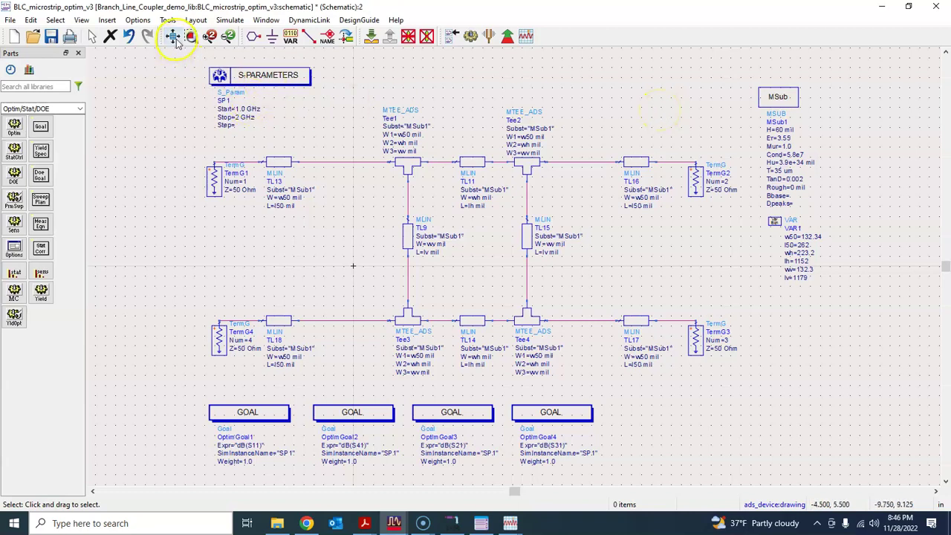
pyautogui.click(51, 36)
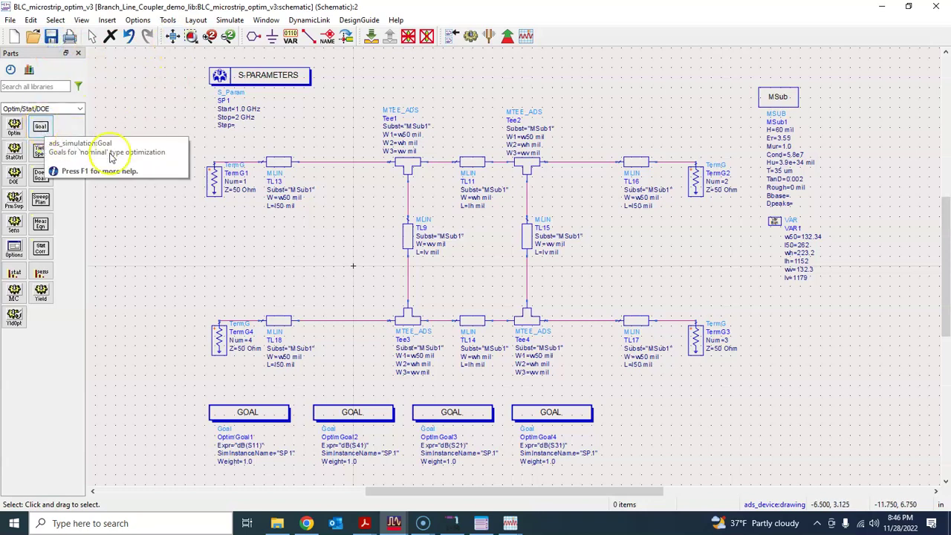
# Step: Add a new Goal to the right of OptimGoal4 with expression phase(S21/S31) and analysis SP1
pyautogui.click(42, 126)
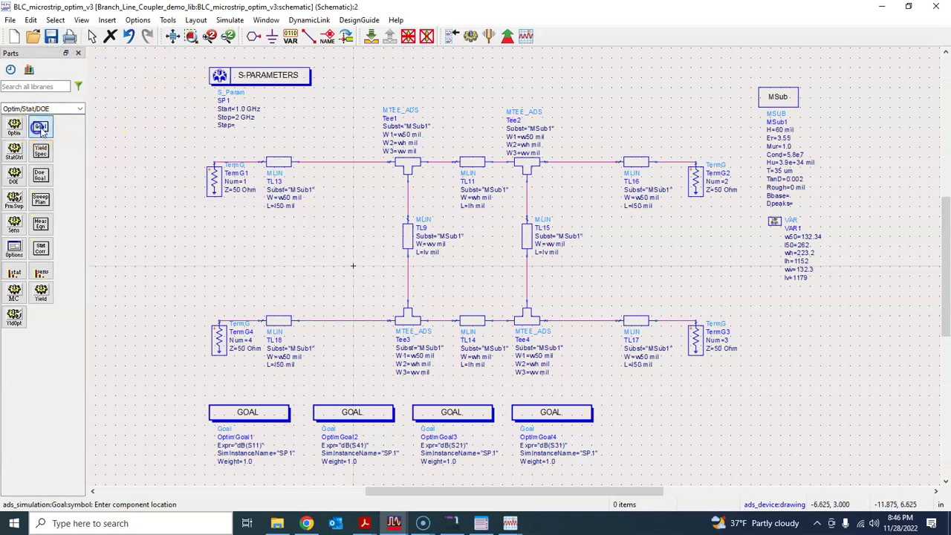
pyautogui.click(625, 409)
pyautogui.press('Escape')
pyautogui.doubleClick(677, 414)
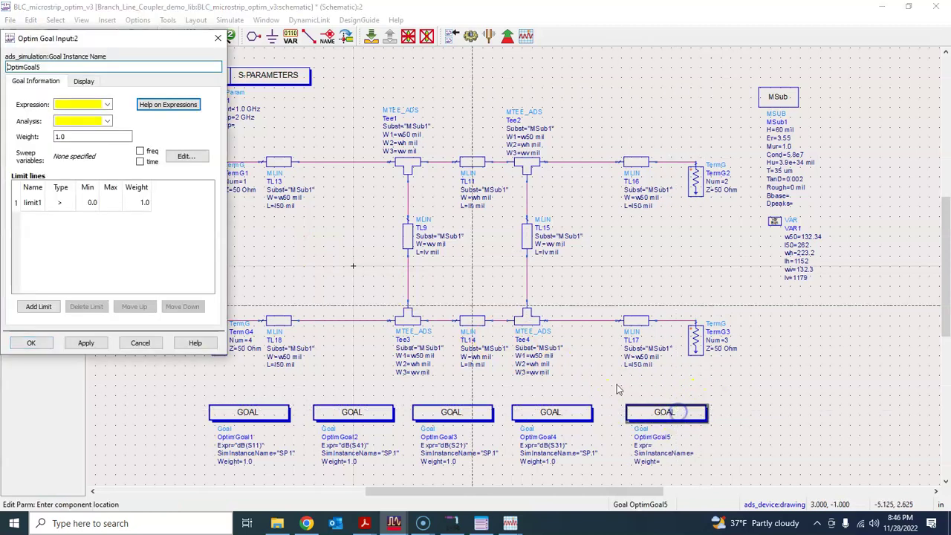
pyautogui.click(96, 104)
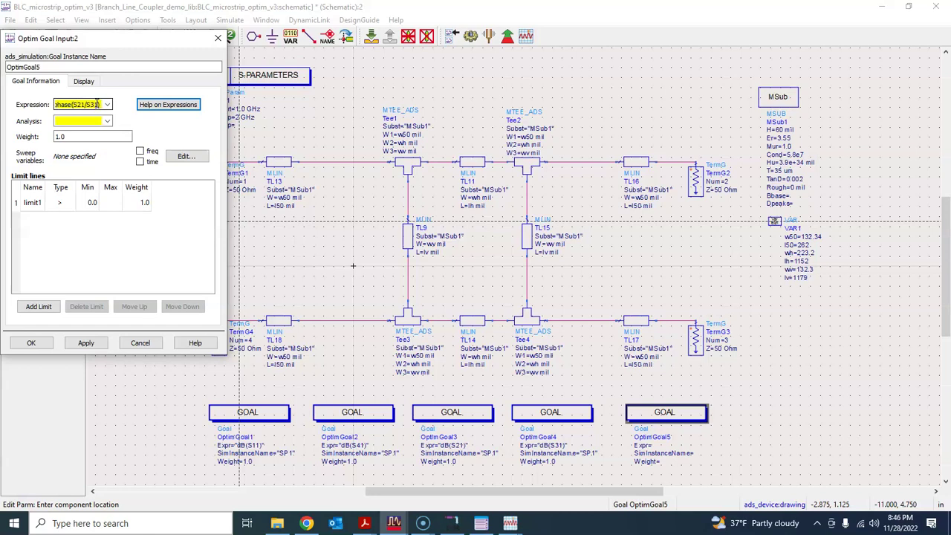
pyautogui.click(107, 120)
pyautogui.click(97, 132)
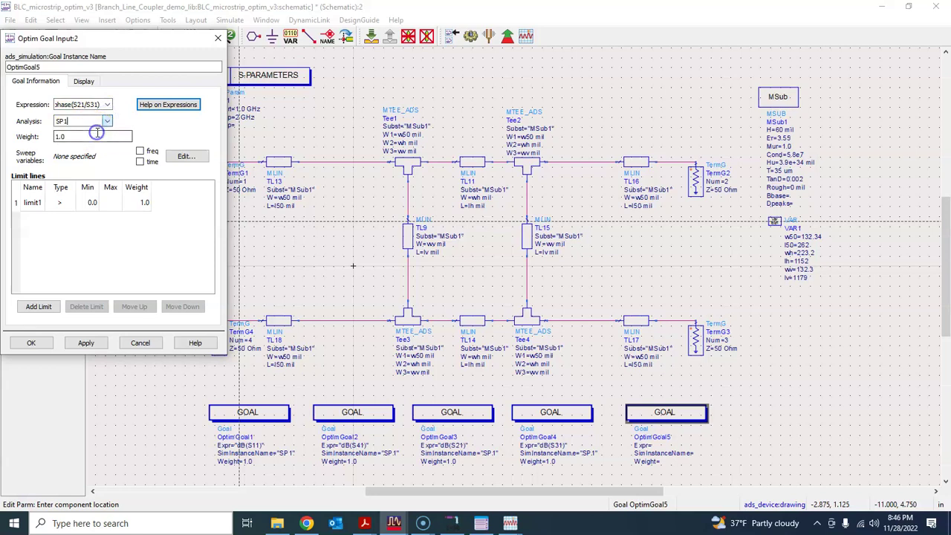
# Step: Set limit1 of the phase goal to type = with a value of 90, and accept the goal
pyautogui.click(62, 202)
pyautogui.click(68, 202)
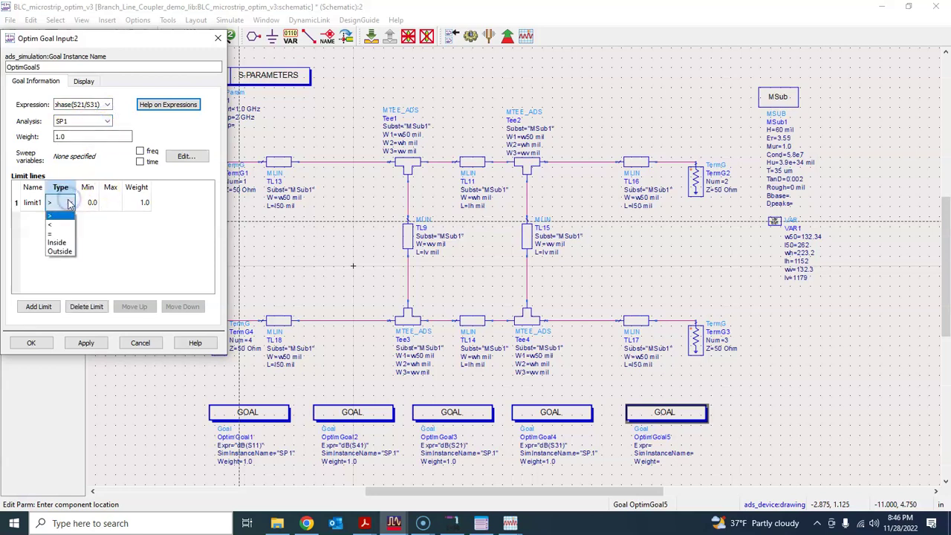
pyautogui.click(62, 236)
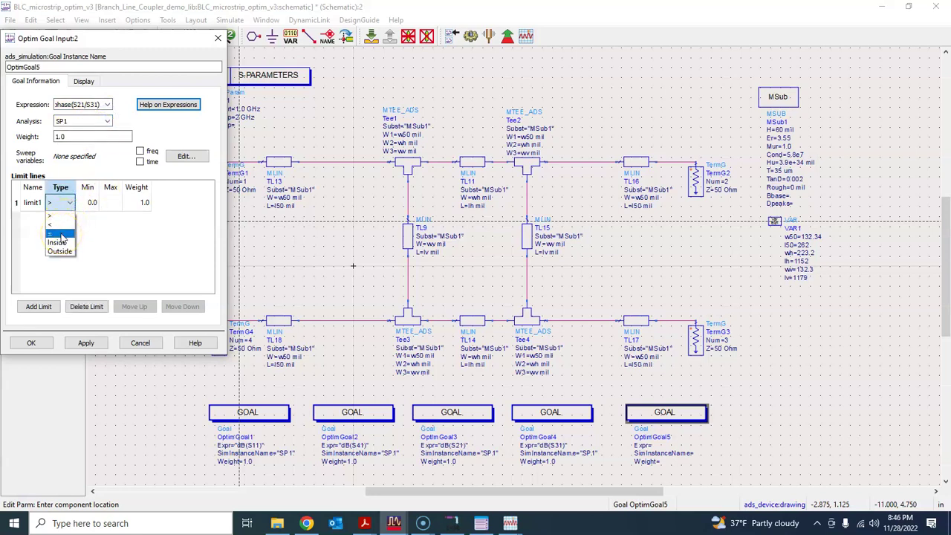
pyautogui.click(110, 207)
pyautogui.click(92, 202)
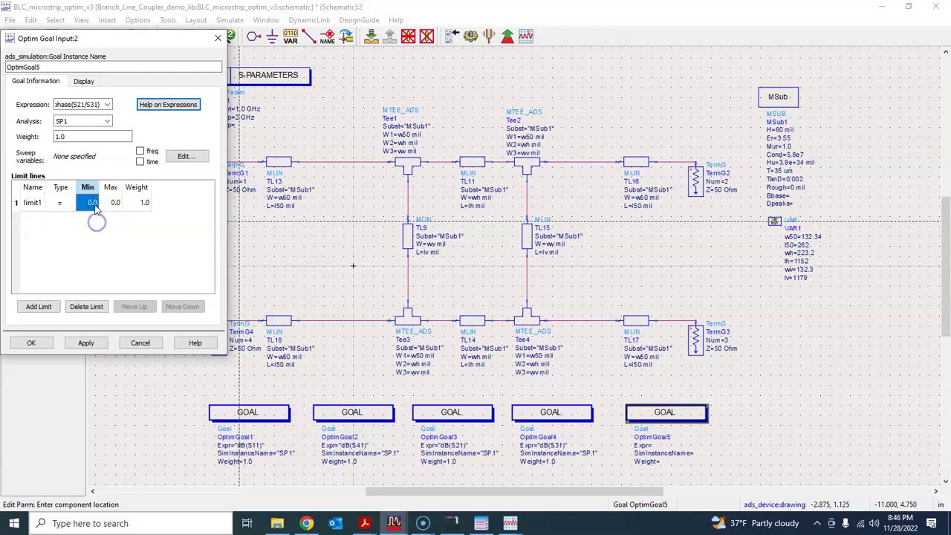
pyautogui.write('90')
pyautogui.click(114, 223)
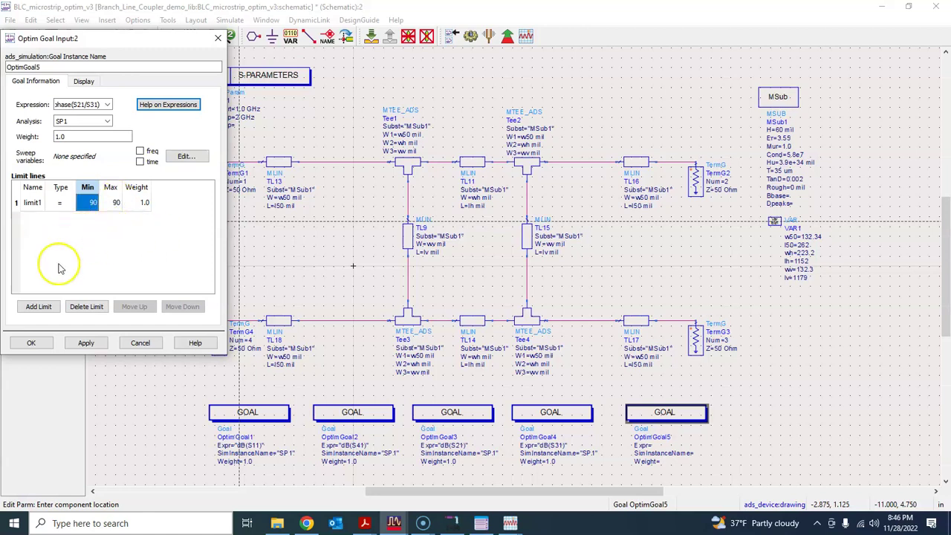
pyautogui.click(32, 343)
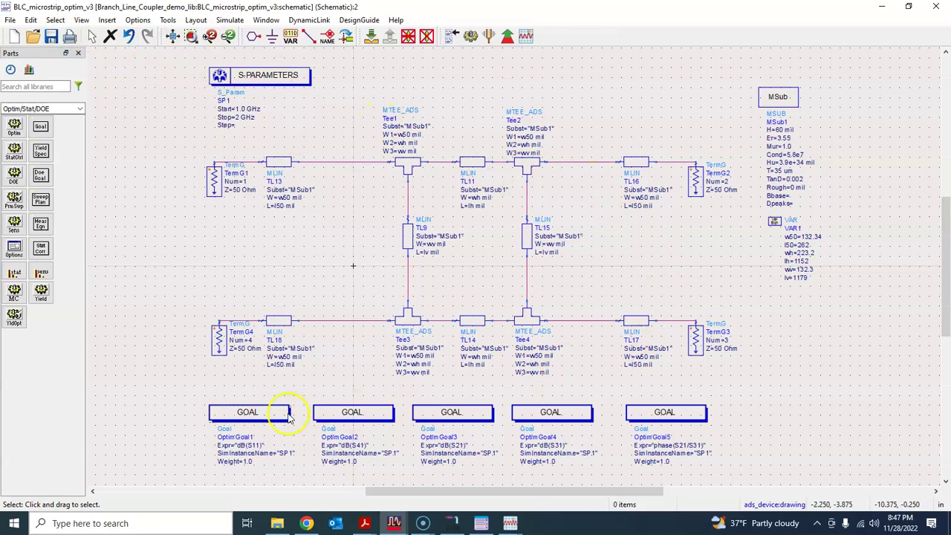
# Step: Place an Optim controller below the VAR1 block
pyautogui.click(16, 128)
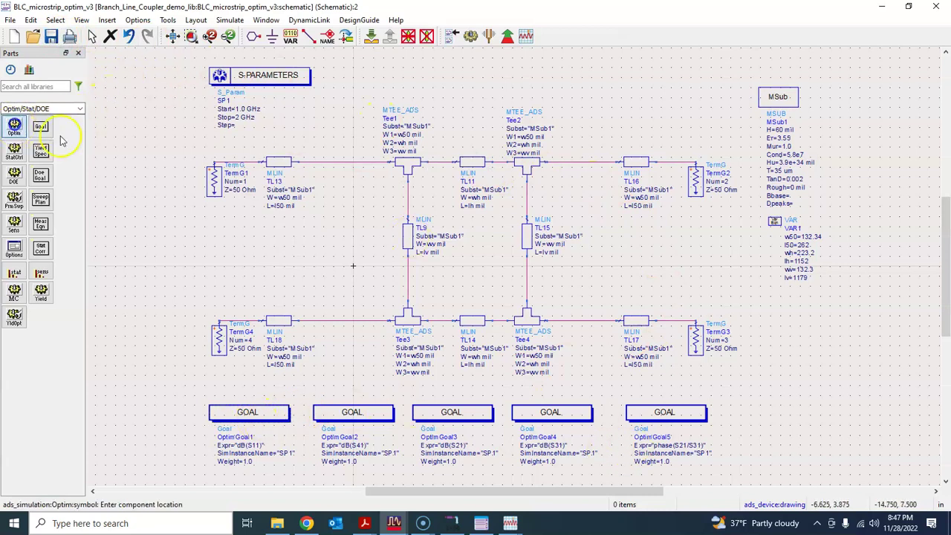
pyautogui.click(780, 310)
pyautogui.press('Escape')
# Step: Set the Optim controller's number of iterations to 1000, keeping the Random optimization type
pyautogui.click(816, 309)
pyautogui.doubleClick(817, 309)
pyautogui.click(200, 144)
pyautogui.click(200, 146)
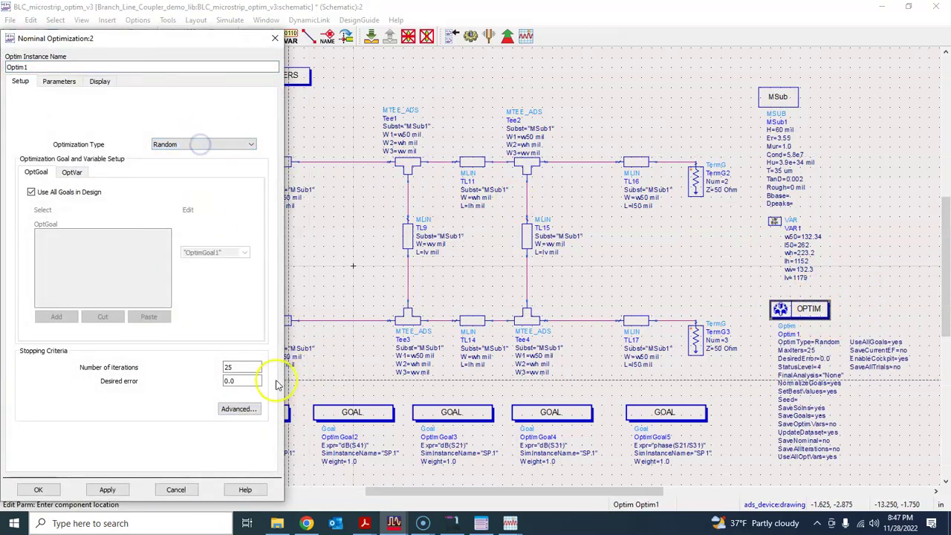
pyautogui.doubleClick(217, 366)
pyautogui.write('1000')
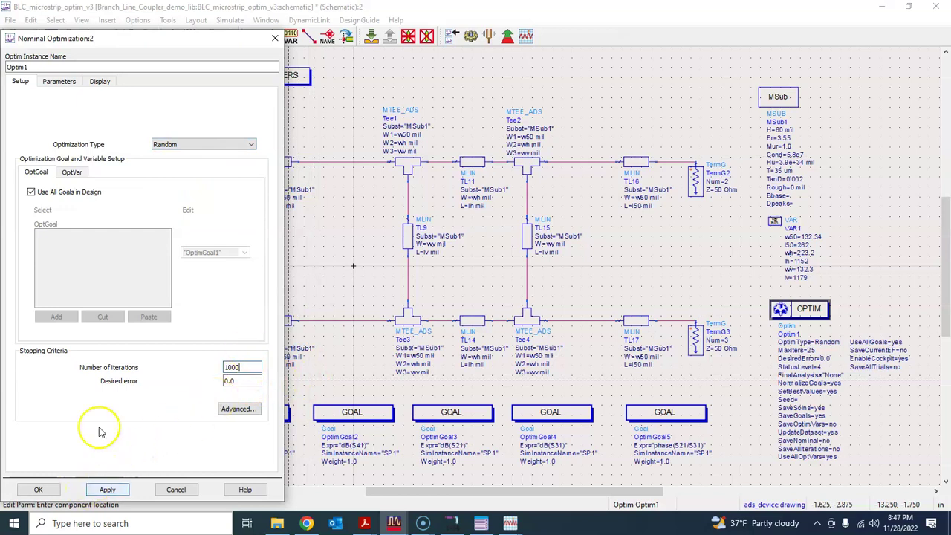
pyautogui.moveTo(145, 38); pyautogui.dragTo(252, 35)
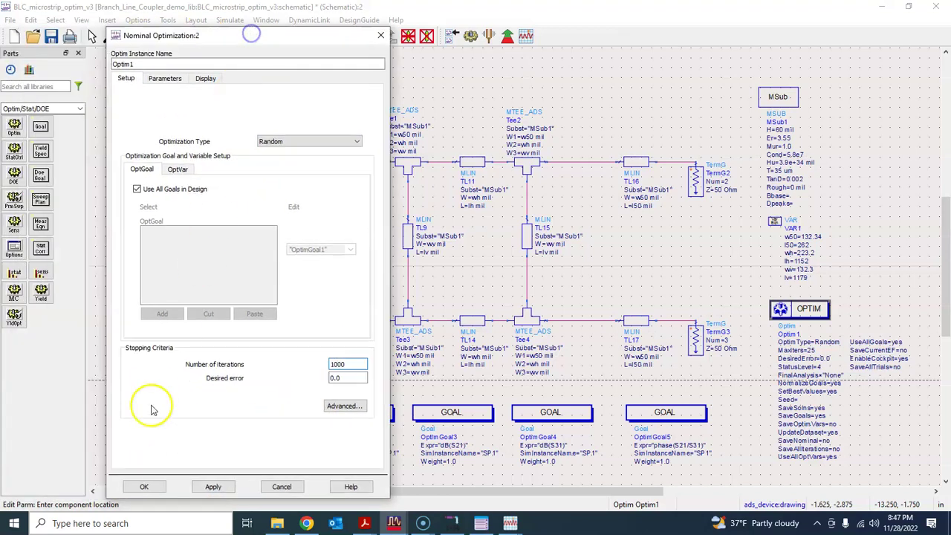
pyautogui.click(146, 485)
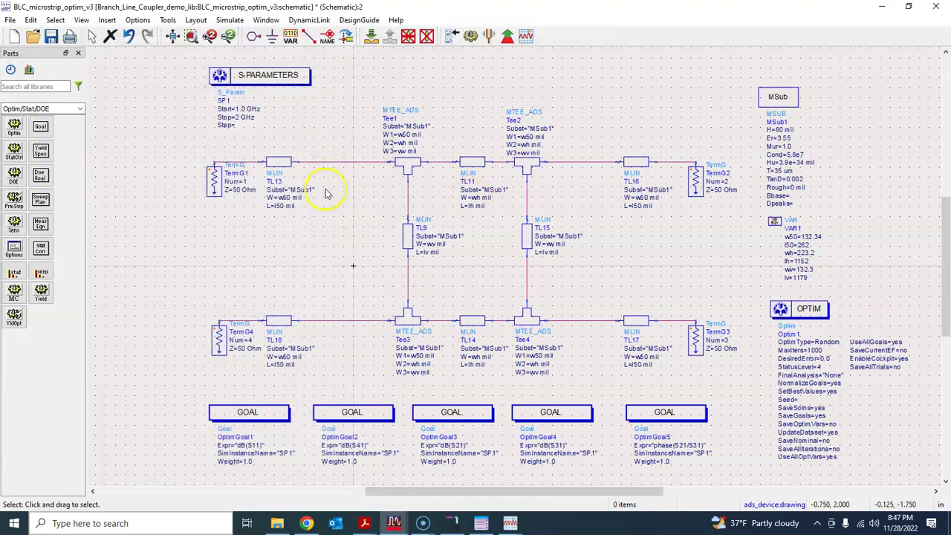
# Step: Set the S-parameter simulation SP1 to start at 1.4 GHz and stop at 1.6 GHz
pyautogui.click(281, 80)
pyautogui.doubleClick(281, 80)
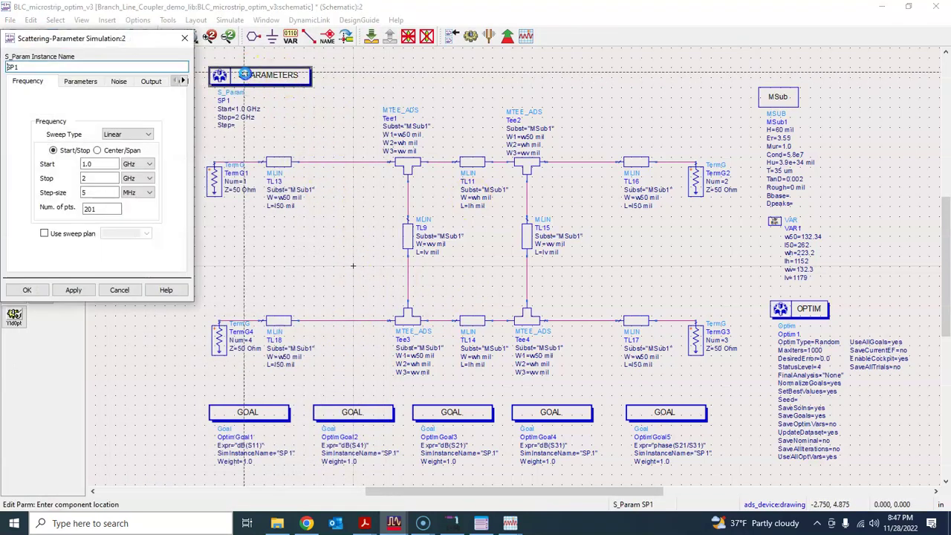
pyautogui.moveTo(97, 163); pyautogui.dragTo(85, 162)
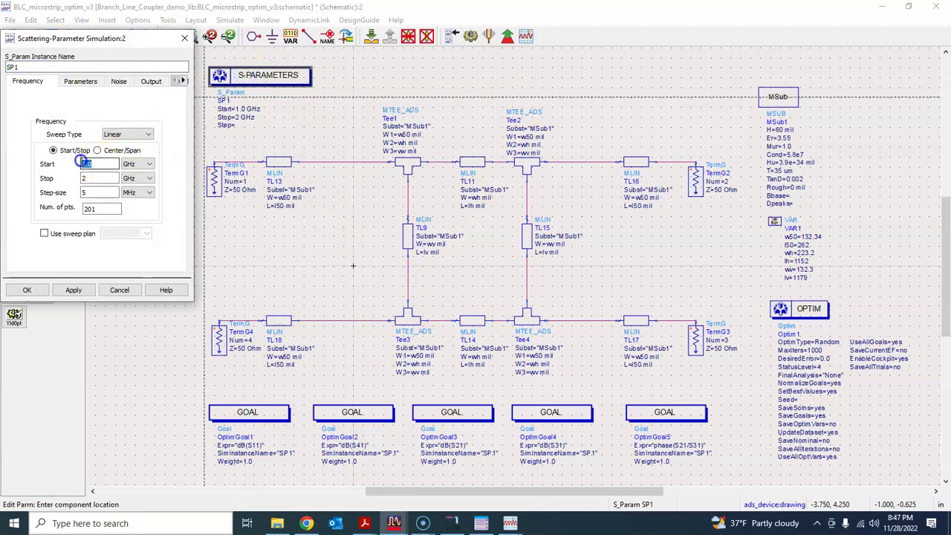
pyautogui.moveTo(104, 178); pyautogui.dragTo(77, 179)
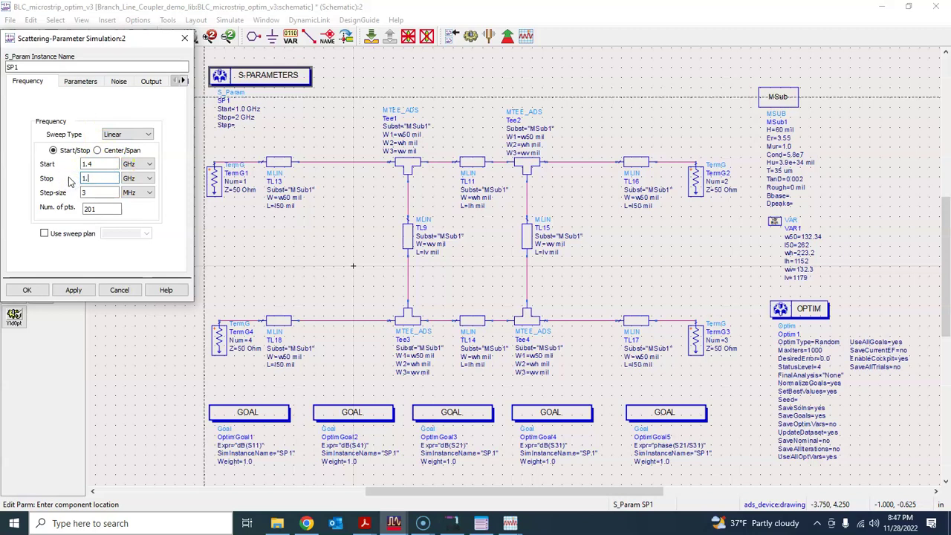
pyautogui.click(98, 177)
# Step: Set the SP1 frequency step size to 10 MHz and accept the sweep settings
pyautogui.click(101, 193)
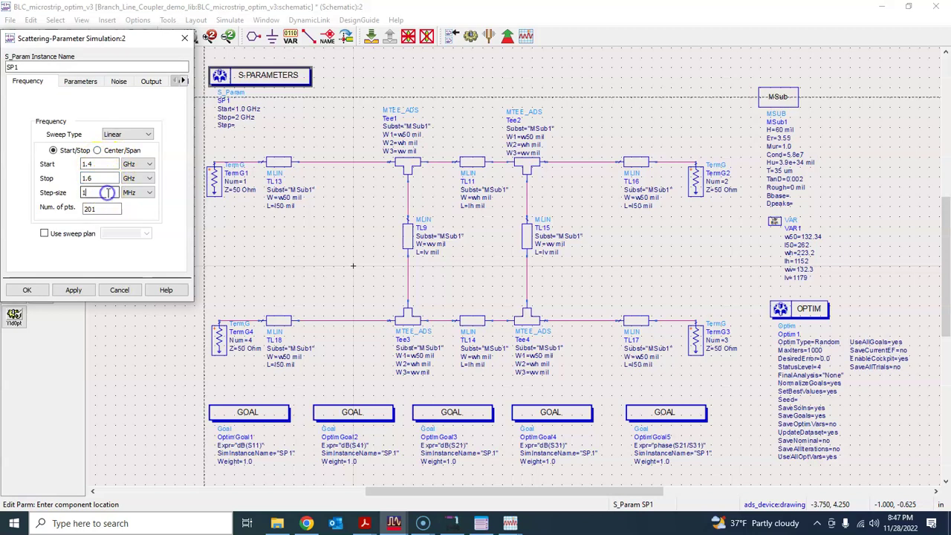
pyautogui.write('0')
pyautogui.click(102, 208)
pyautogui.click(87, 178)
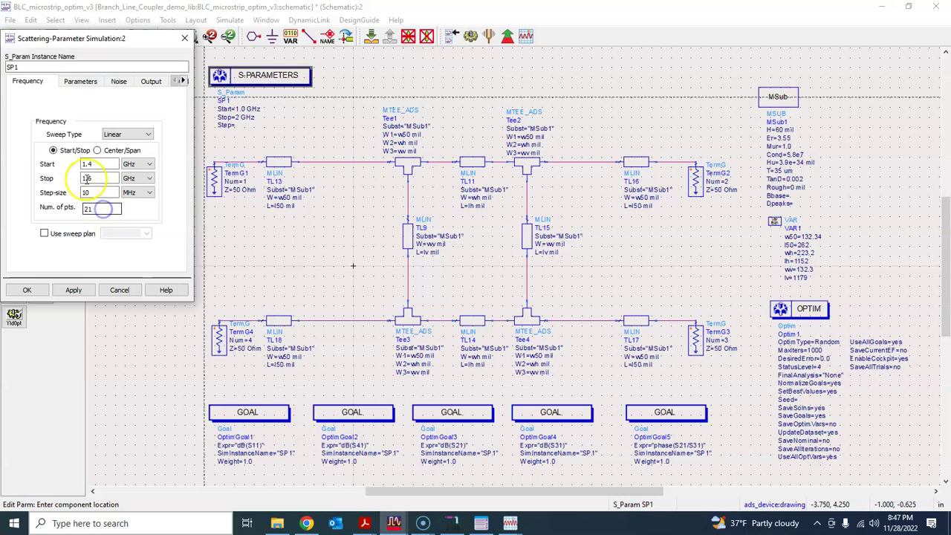
pyautogui.click(27, 291)
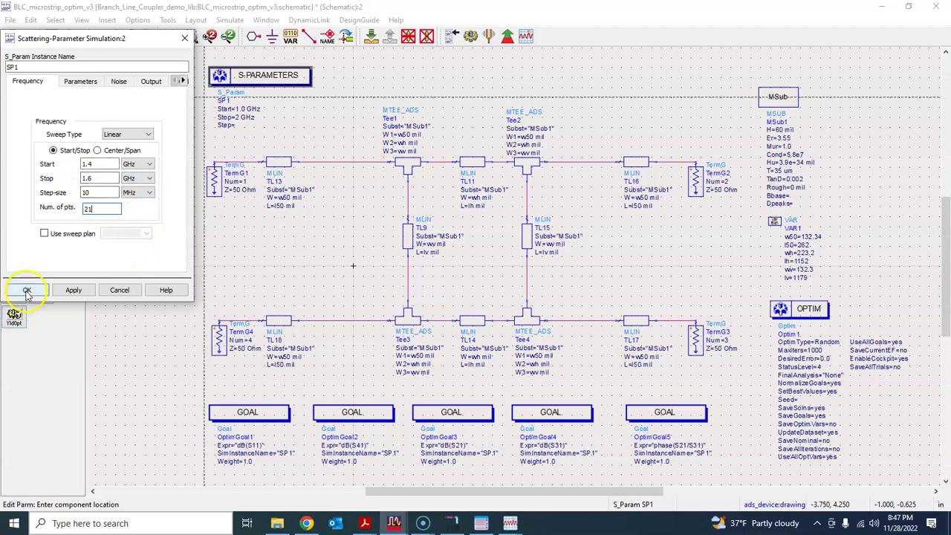
pyautogui.click(104, 208)
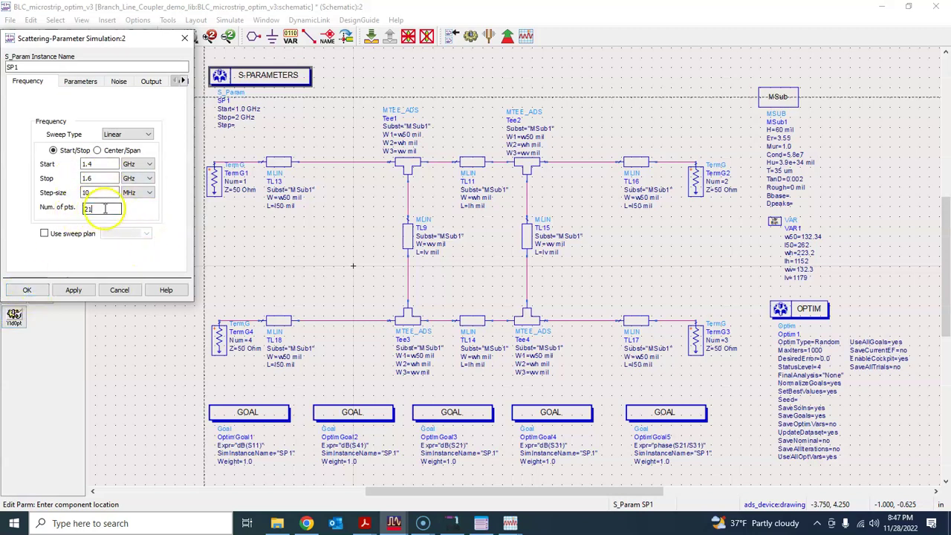
pyautogui.click(30, 291)
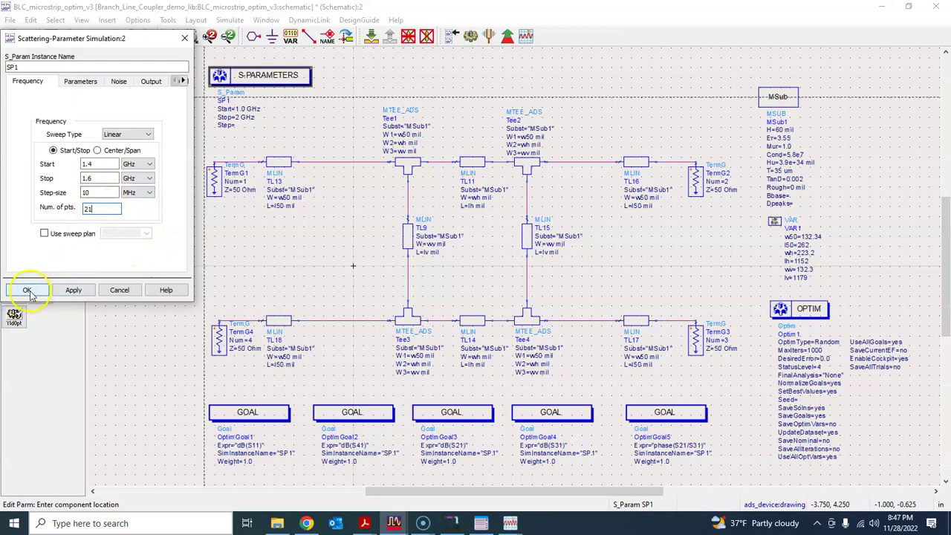
pyautogui.click(342, 111)
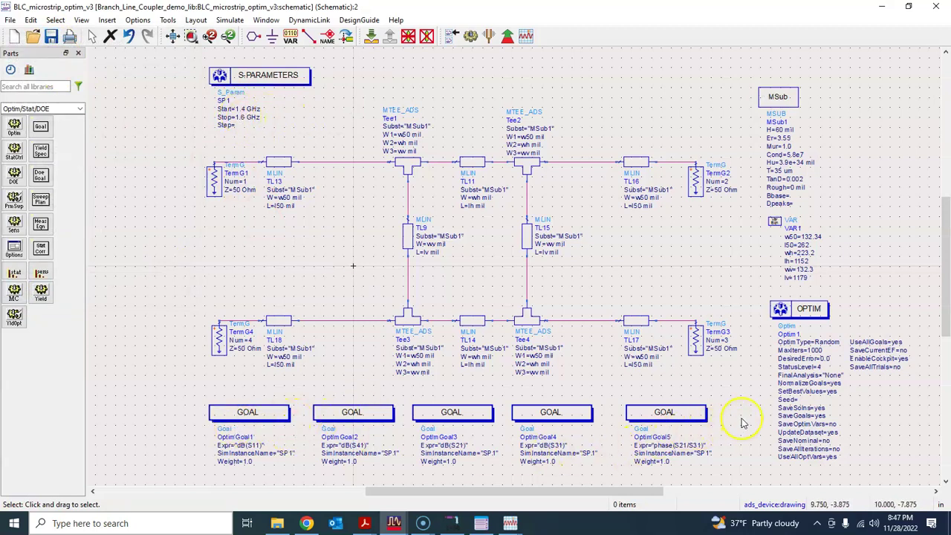
pyautogui.doubleClick(775, 224)
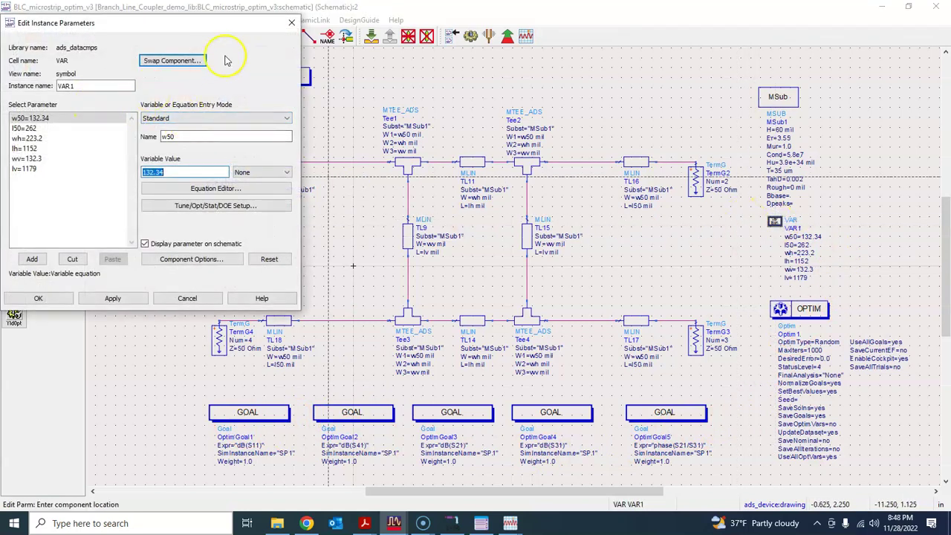
pyautogui.click(291, 22)
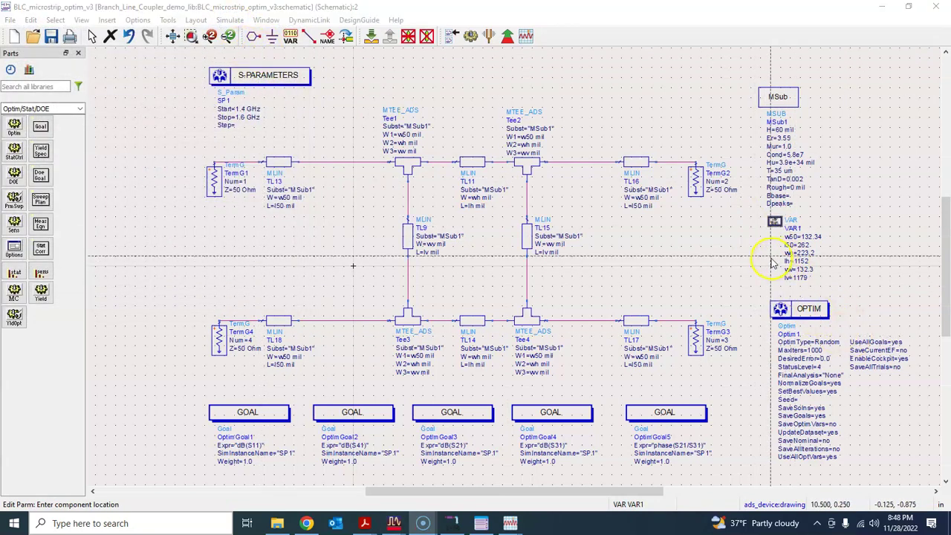
pyautogui.click(694, 278)
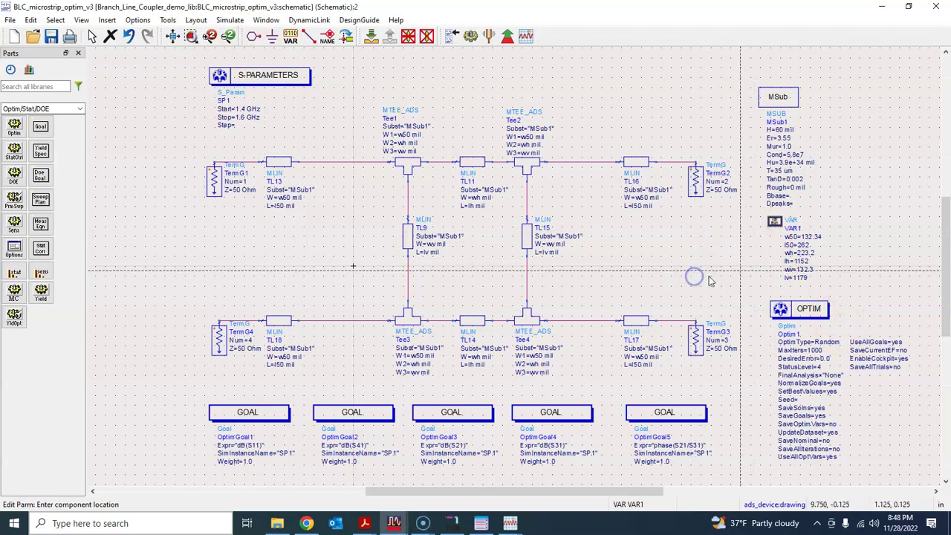
# Step: Open the VAR1 variables and enable optimization for the wh variable
pyautogui.press('Escape')
pyautogui.doubleClick(773, 223)
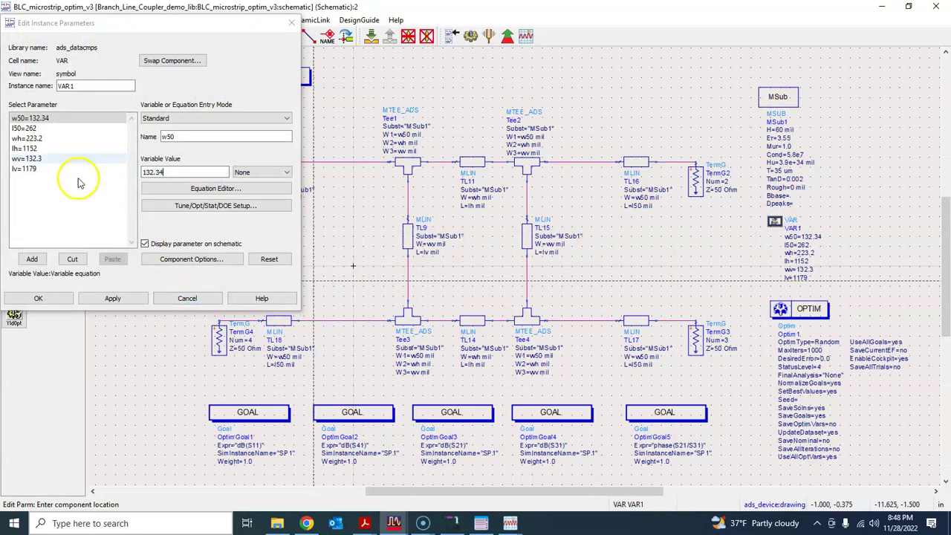
pyautogui.click(33, 138)
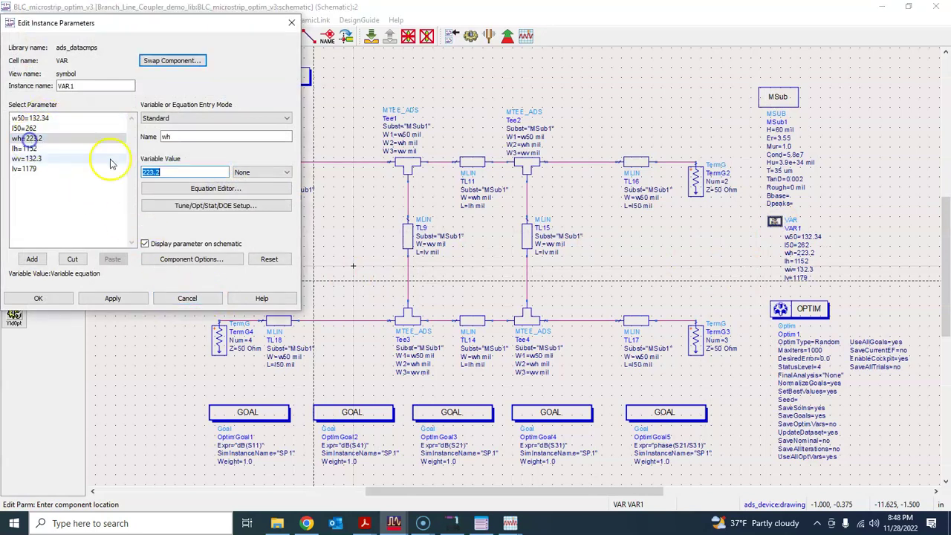
pyautogui.click(184, 206)
pyautogui.click(137, 75)
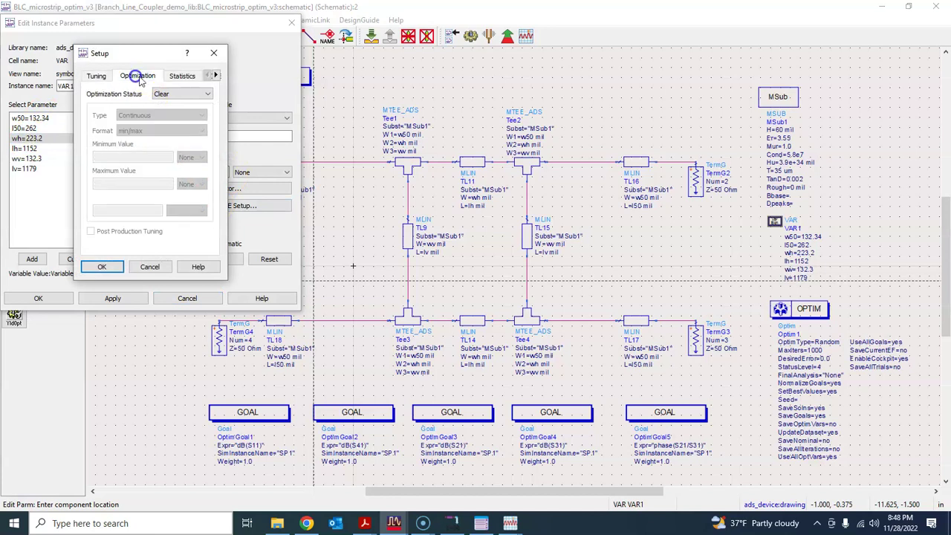
pyautogui.click(167, 94)
pyautogui.click(169, 103)
# Step: Limit the optimization range of wh to a minimum of 180 and a maximum of 250, and accept the VAR1 settings
pyautogui.click(133, 157)
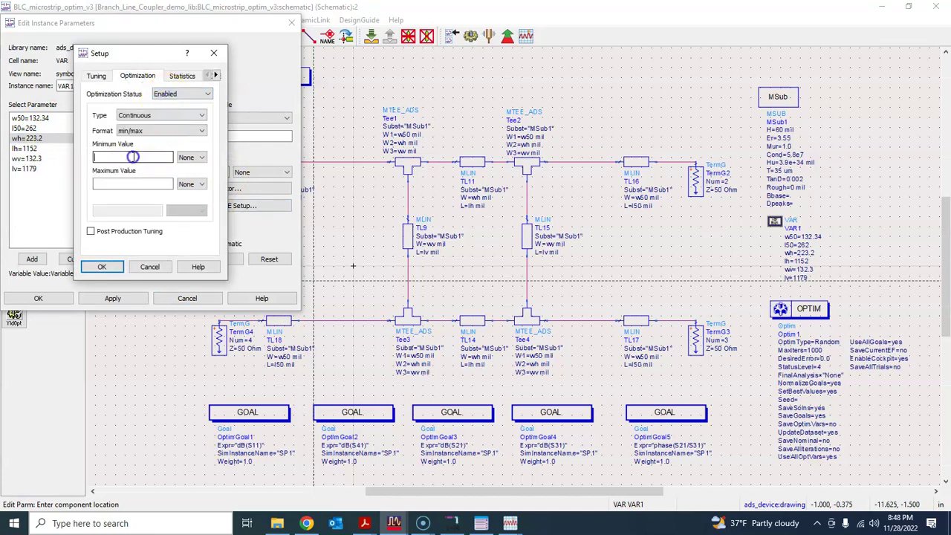
pyautogui.moveTo(121, 57); pyautogui.dragTo(266, 80)
pyautogui.write('180')
pyautogui.click(262, 207)
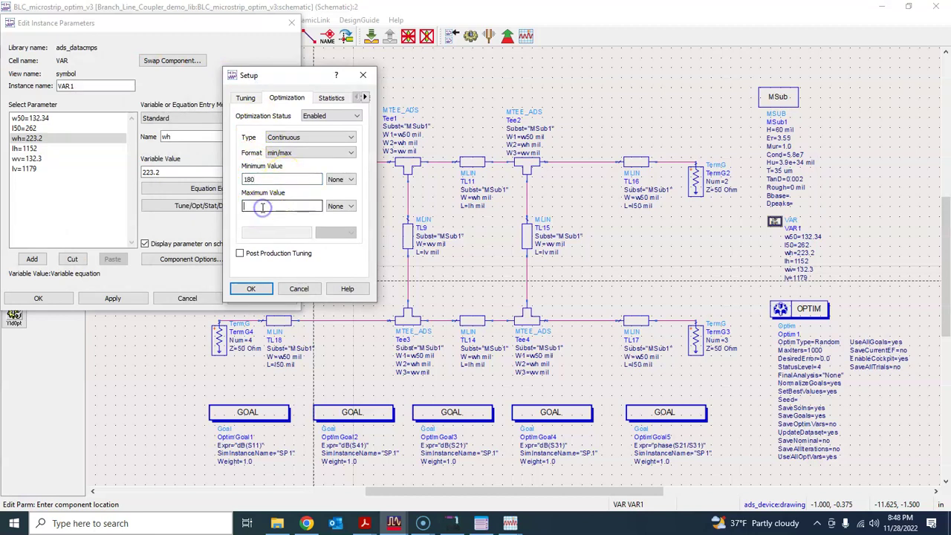
pyautogui.write('250')
pyautogui.click(253, 288)
pyautogui.click(38, 298)
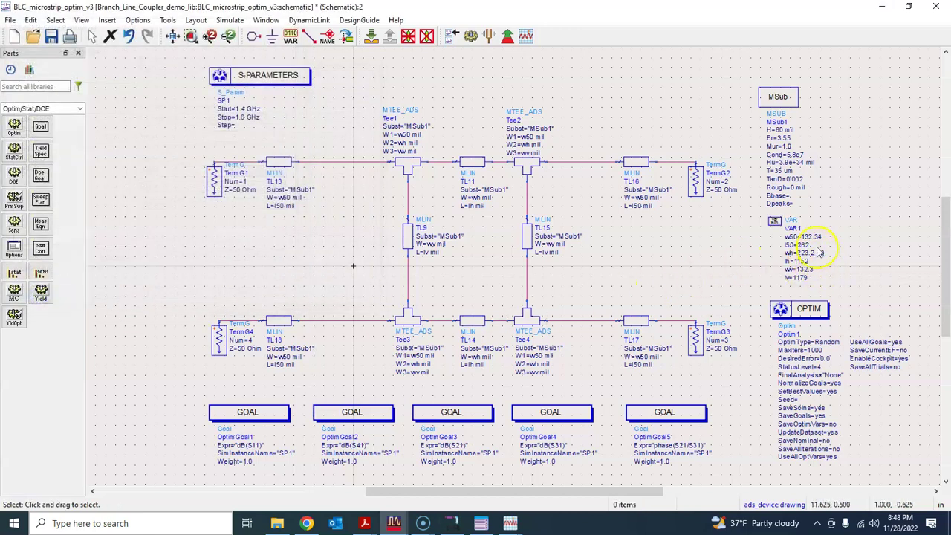
# Step: Enable lh, wv and lv for optimization with their default ranges in the simulation variables setup, and save the schematic
pyautogui.click(226, 23)
pyautogui.click(270, 61)
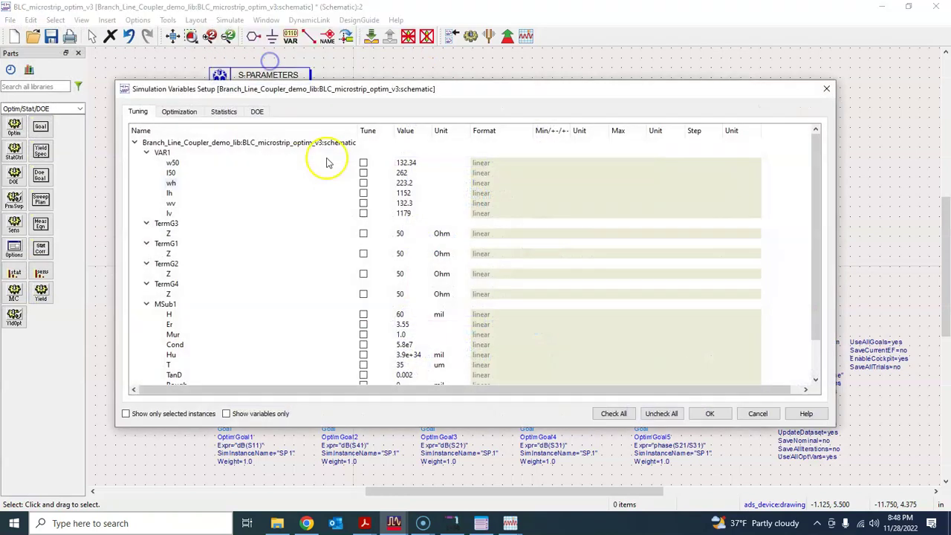
pyautogui.click(180, 111)
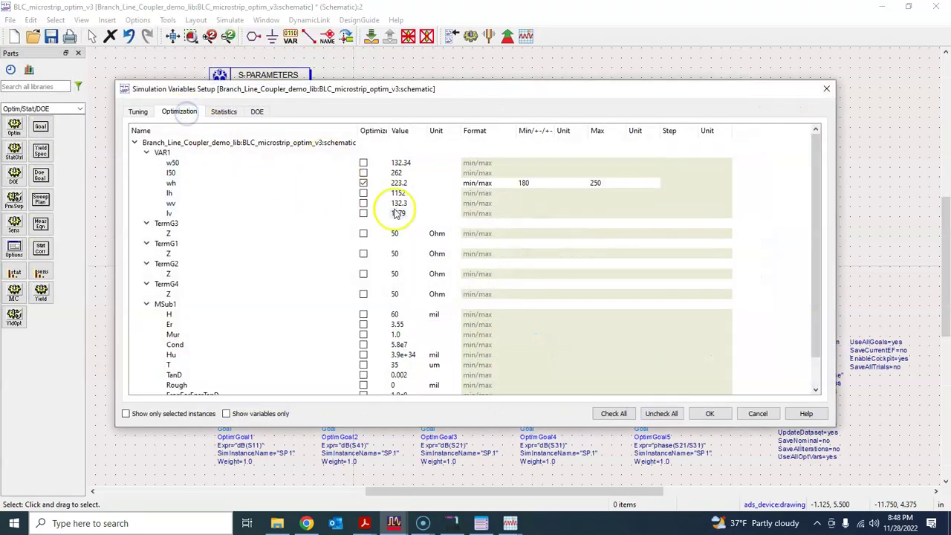
pyautogui.click(363, 193)
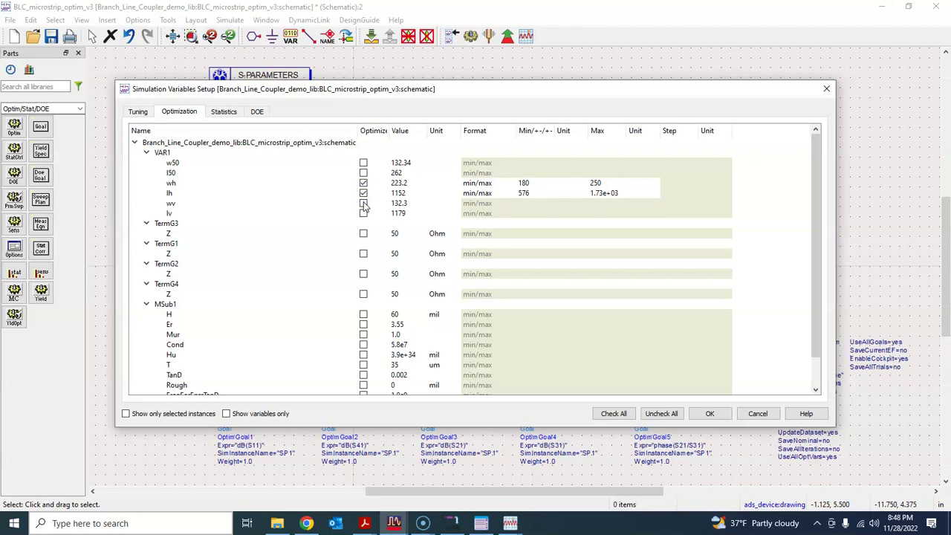
pyautogui.click(363, 203)
pyautogui.click(364, 213)
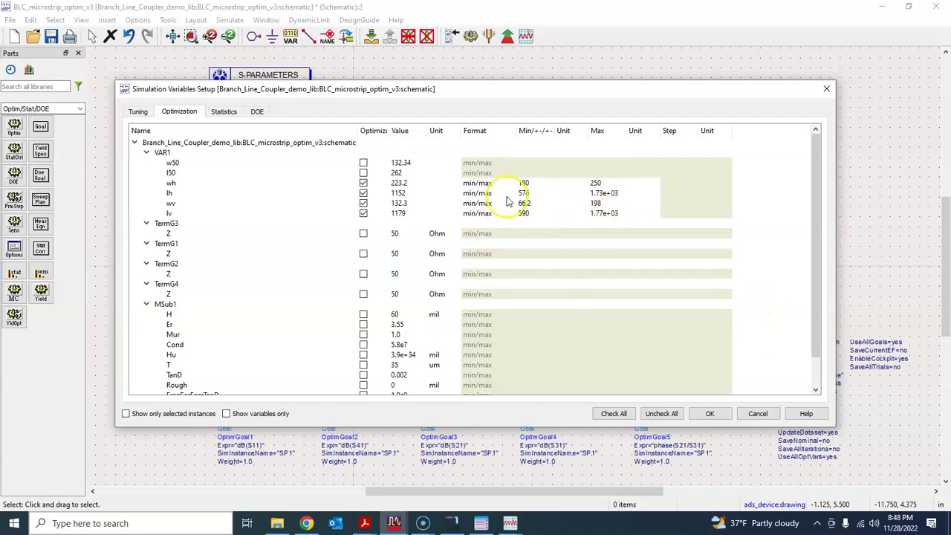
pyautogui.doubleClick(604, 214)
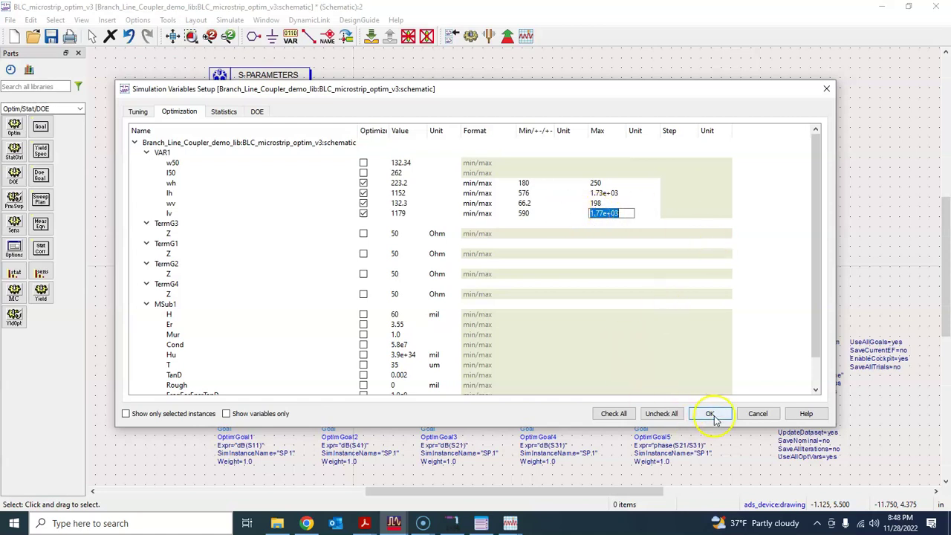
pyautogui.click(710, 414)
pyautogui.click(58, 40)
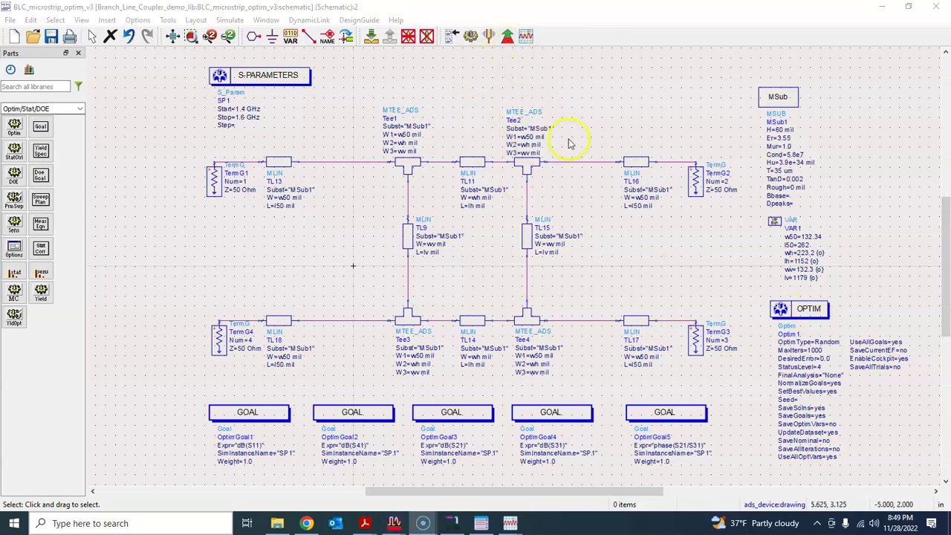
# Step: Run the optimization and bring the Optimization Cockpit into full view
pyautogui.click(507, 36)
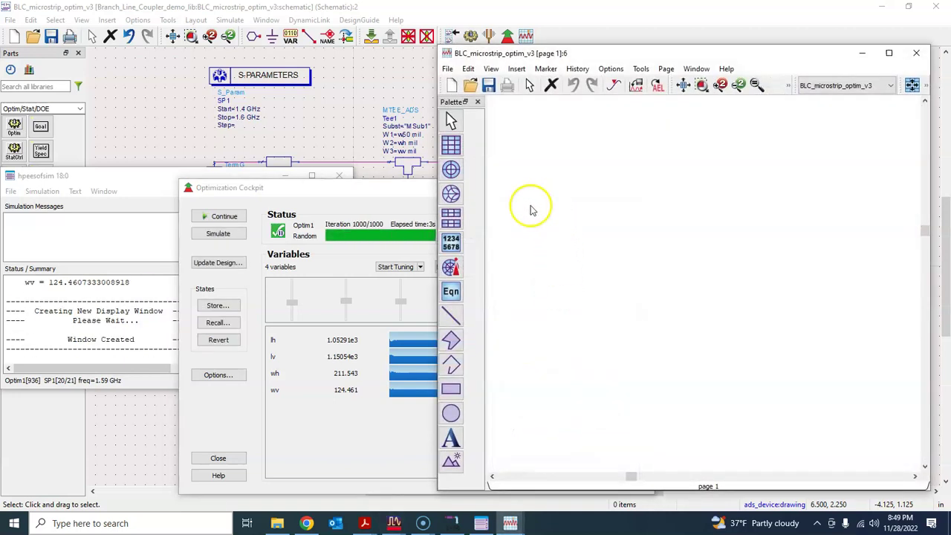
pyautogui.click(347, 190)
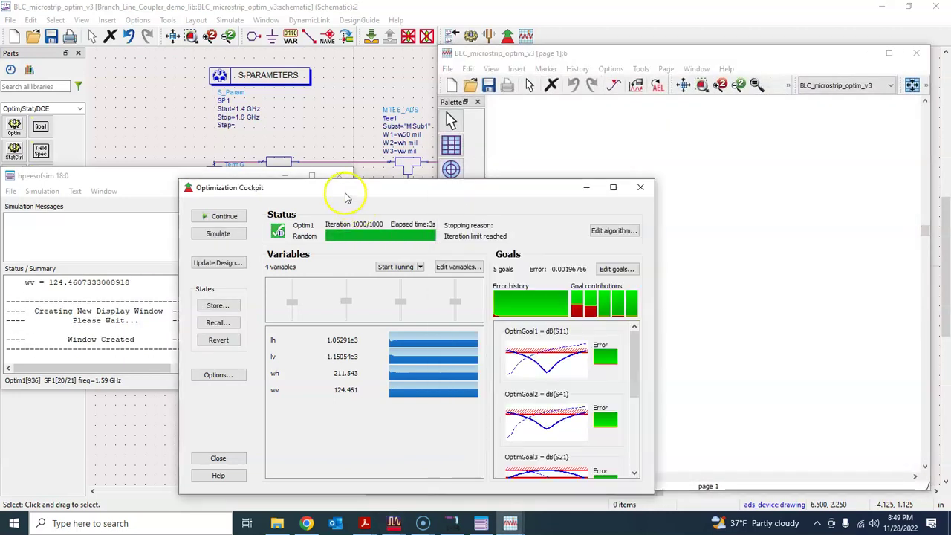
pyautogui.moveTo(351, 191); pyautogui.dragTo(314, 103)
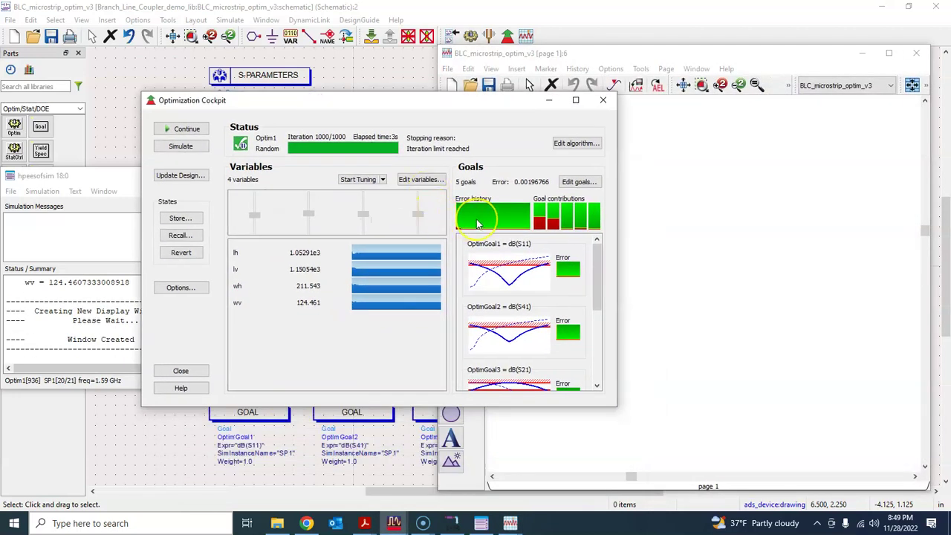
# Step: Examine the error history and the response plots of all five goals, from dB(S11) to phase(S21/S31), in the Optimization Cockpit
pyautogui.moveTo(478, 225)
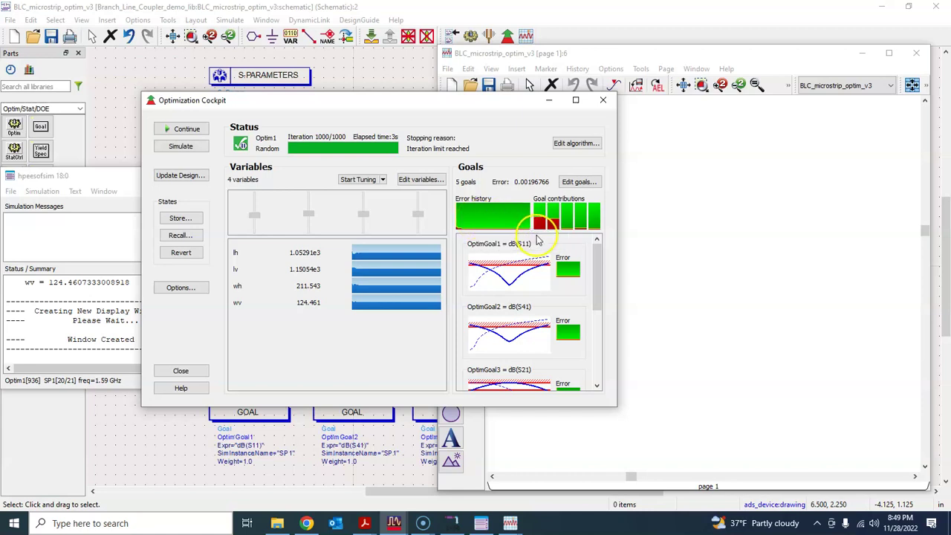
pyautogui.moveTo(594, 284); pyautogui.dragTo(598, 257)
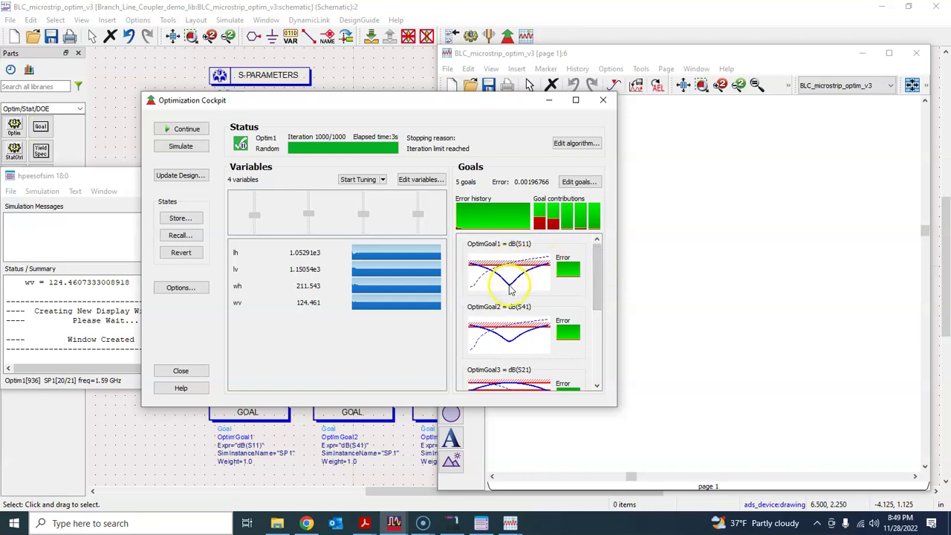
pyautogui.moveTo(510, 289)
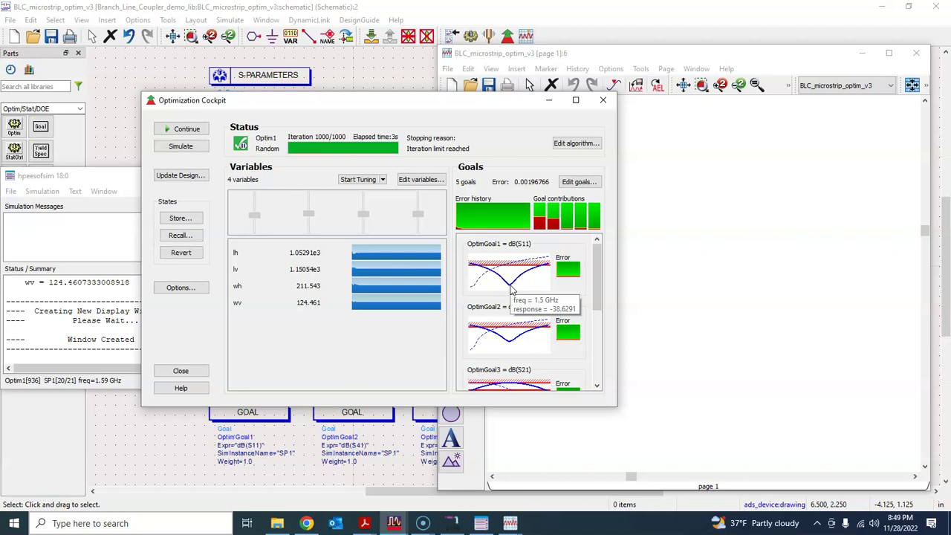
pyautogui.moveTo(597, 266); pyautogui.dragTo(597, 295)
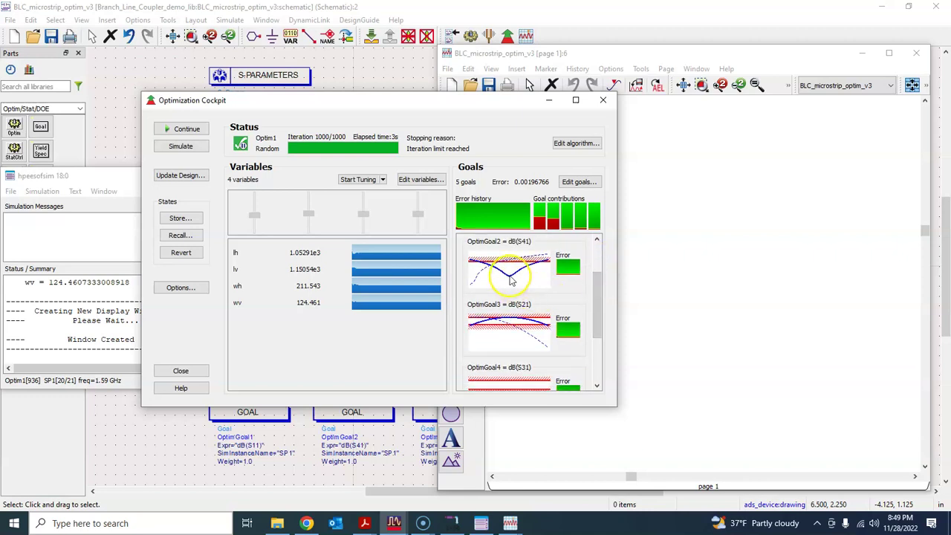
pyautogui.moveTo(511, 280)
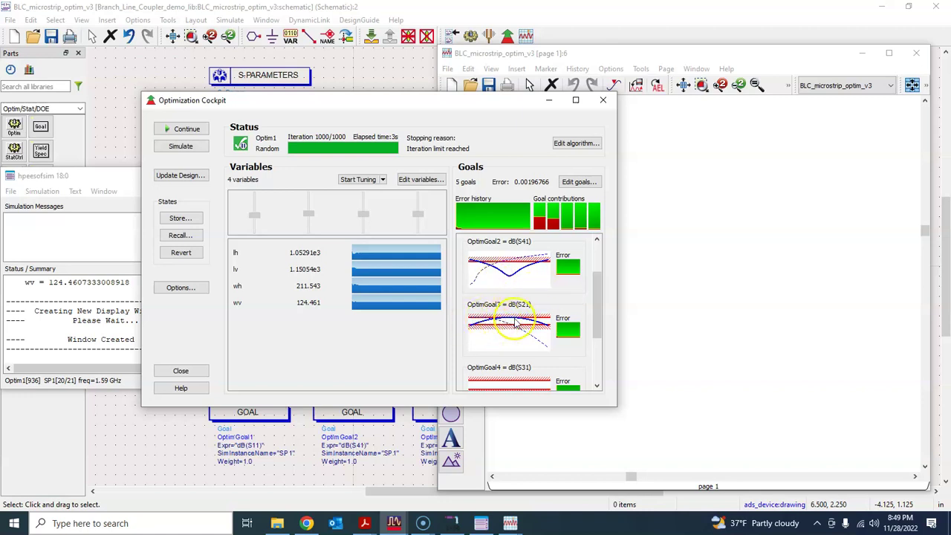
pyautogui.moveTo(599, 290); pyautogui.dragTo(601, 328)
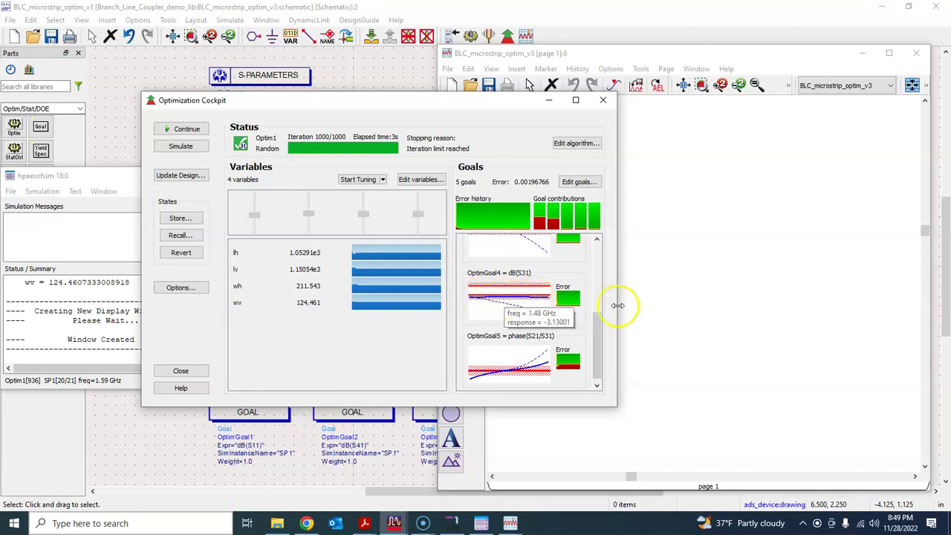
pyautogui.moveTo(596, 324); pyautogui.dragTo(597, 329)
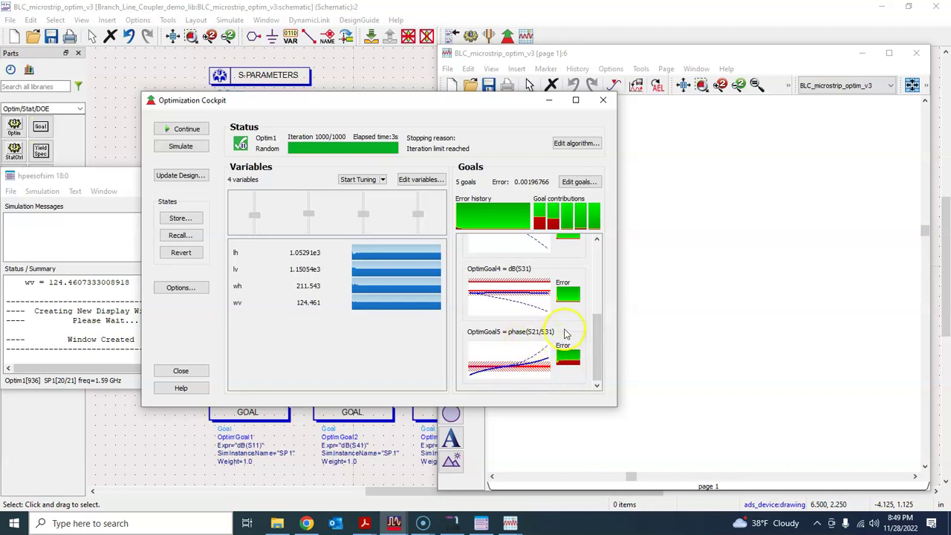
# Step: Update the design with the optimized algorithm, goals and variables, and close the Optimization Cockpit
pyautogui.moveTo(402, 102); pyautogui.dragTo(493, 98)
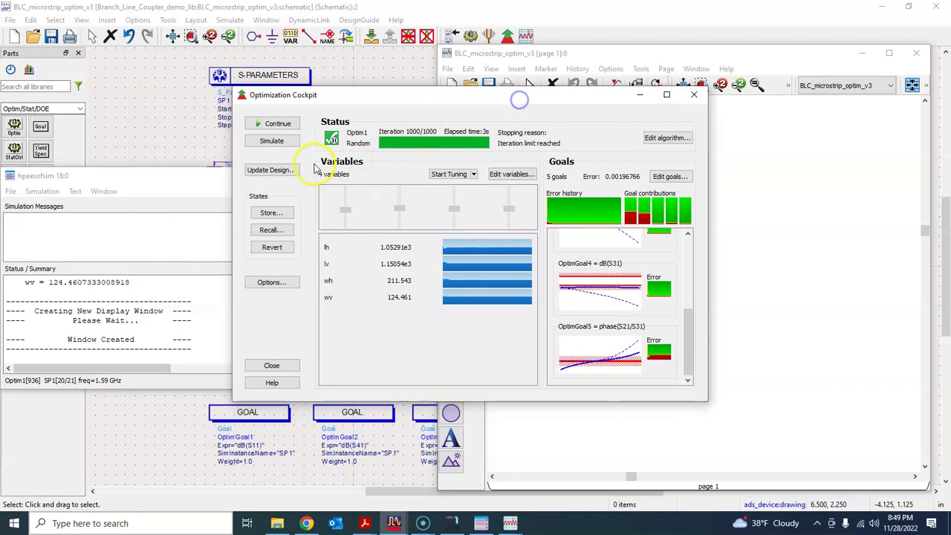
pyautogui.click(275, 175)
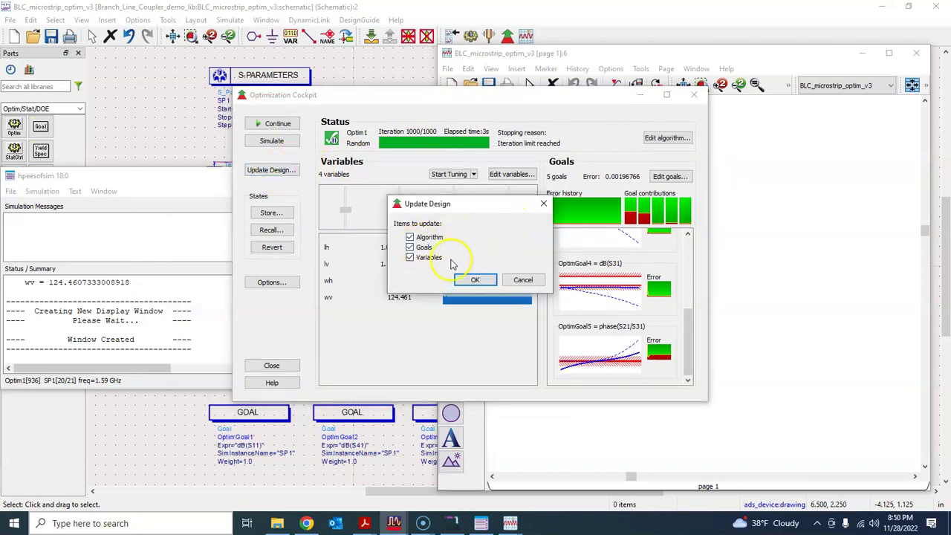
pyautogui.click(484, 281)
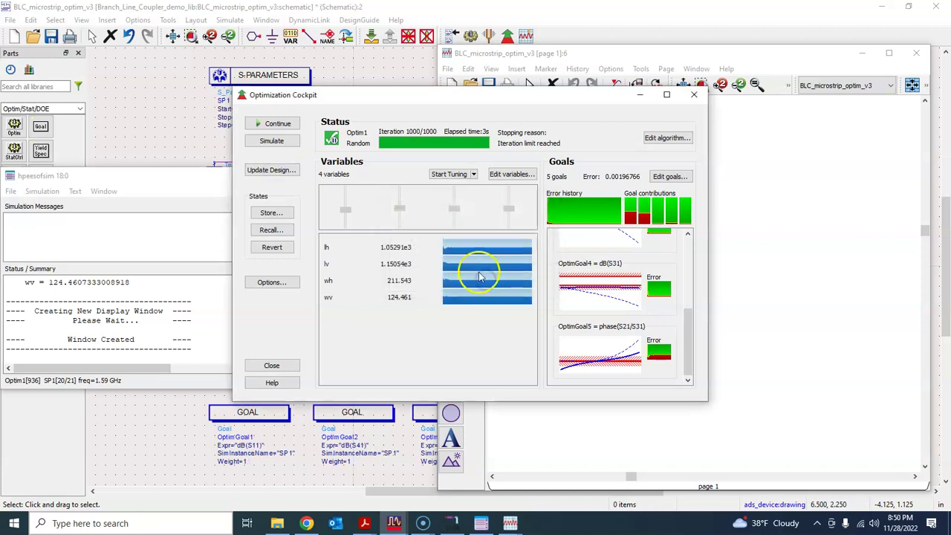
pyautogui.click(694, 99)
pyautogui.click(315, 103)
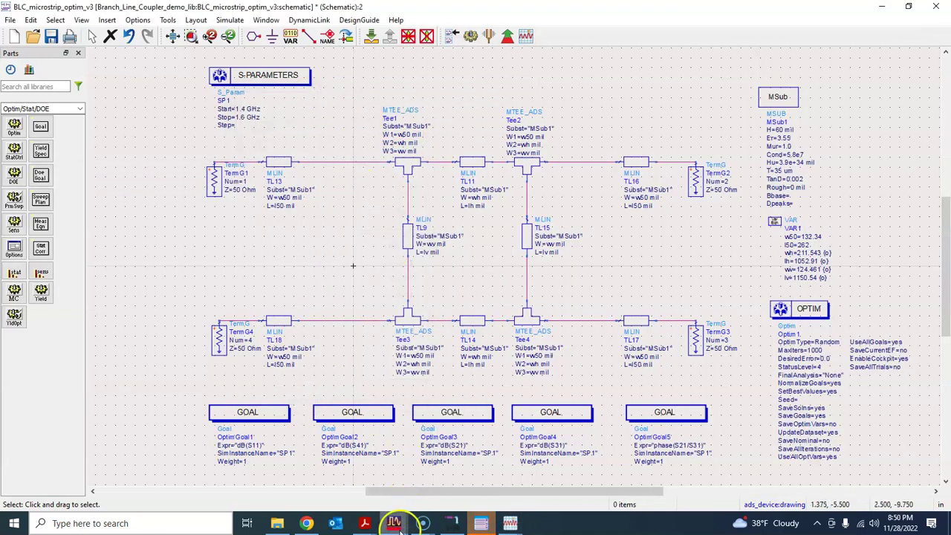
# Step: Set the S-parameter simulation SP1 to sweep from 1 GHz to 2 GHz with 201 points
pyautogui.doubleClick(280, 81)
pyautogui.click(110, 163)
pyautogui.moveTo(84, 164); pyautogui.dragTo(79, 167)
pyautogui.click(88, 177)
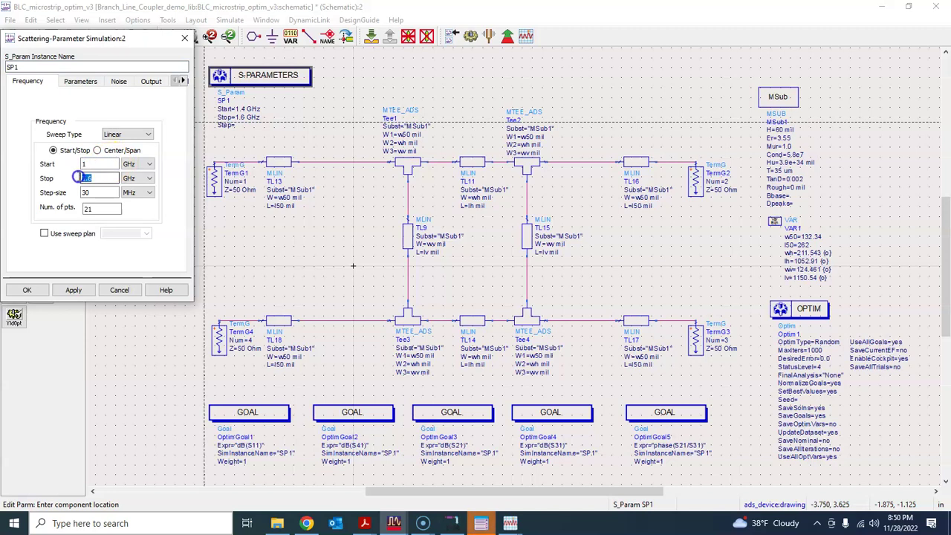
pyautogui.write('2')
pyautogui.click(104, 208)
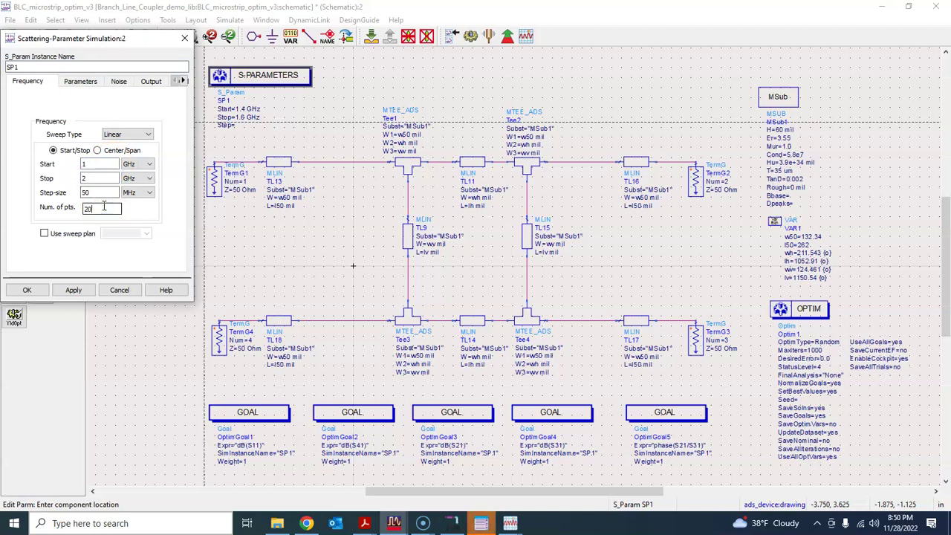
pyautogui.write('201')
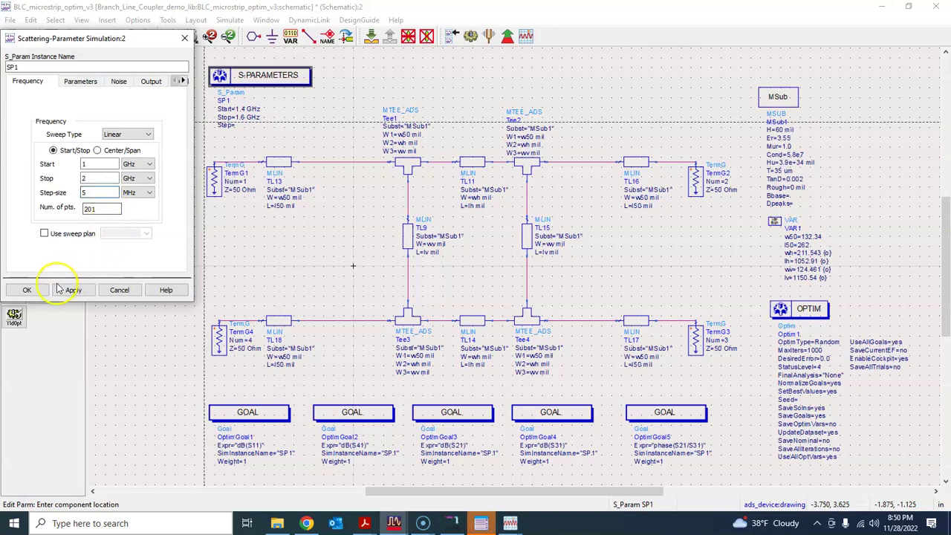
pyautogui.click(27, 290)
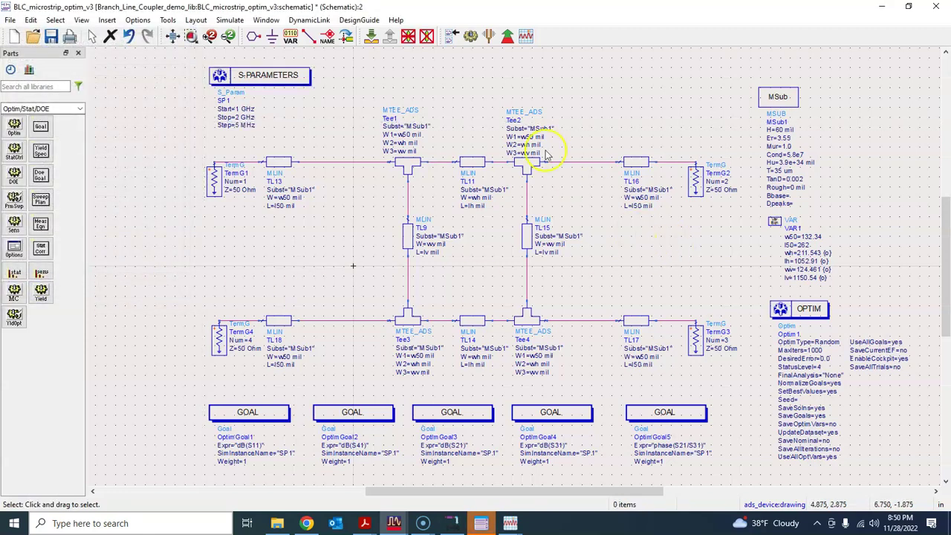
# Step: Run the S-parameter simulation of the optimized coupler and close all open documents in Adobe Acrobat
pyautogui.click(470, 36)
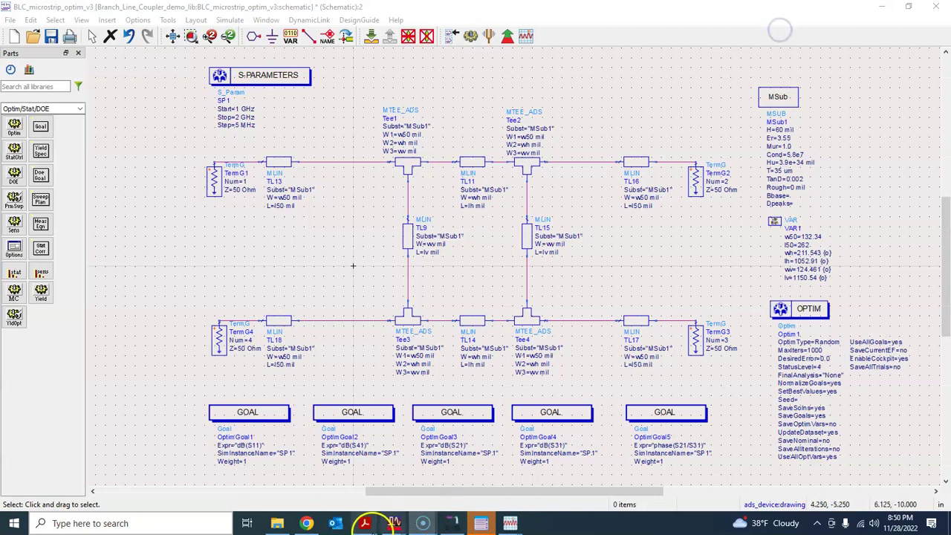
pyautogui.rightClick(368, 521)
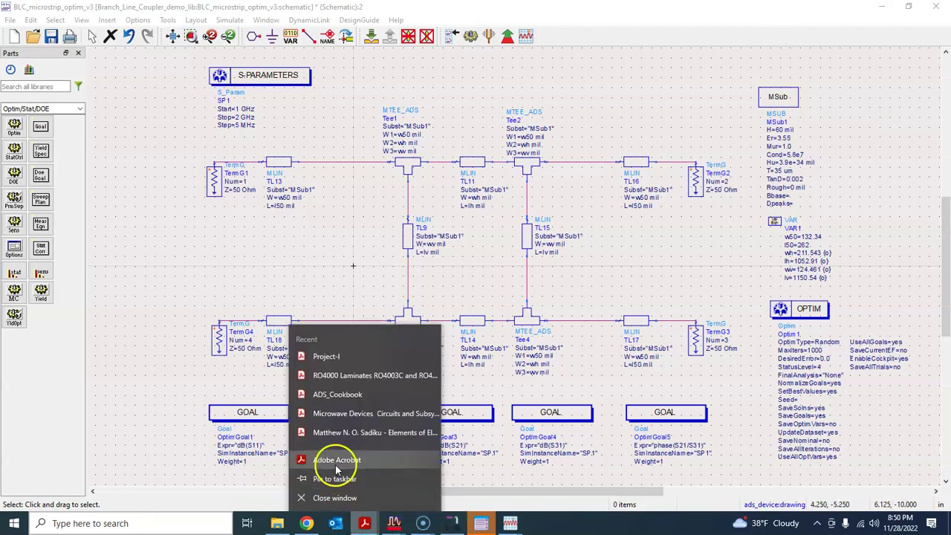
pyautogui.click(344, 499)
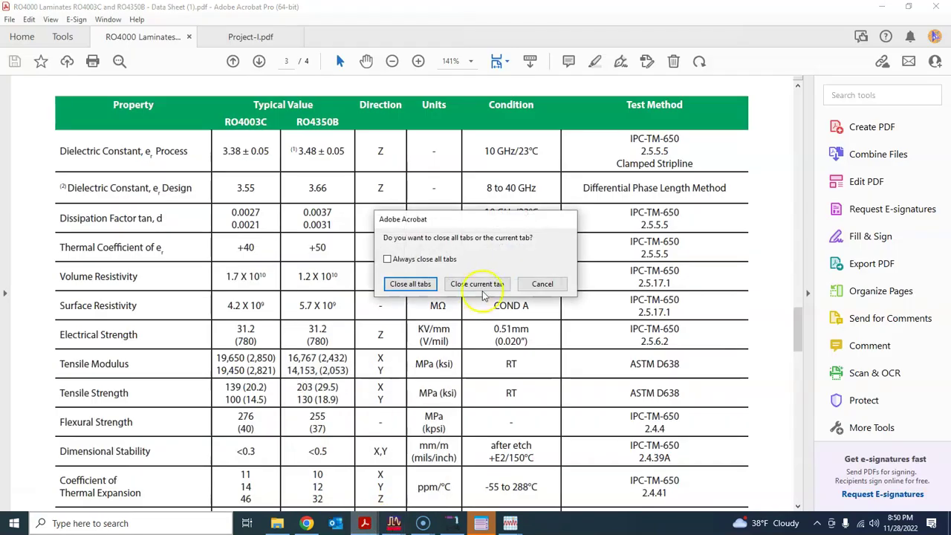
pyautogui.click(410, 283)
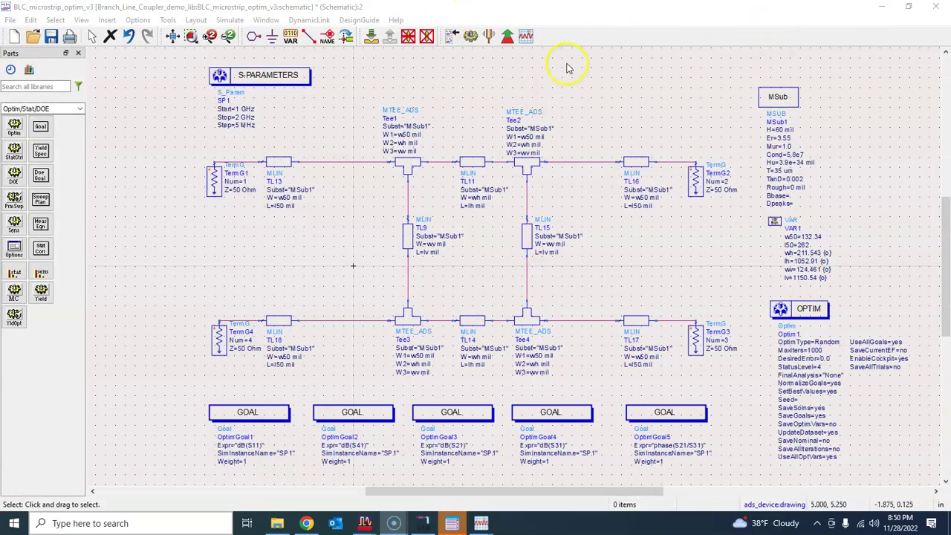
pyautogui.click(492, 74)
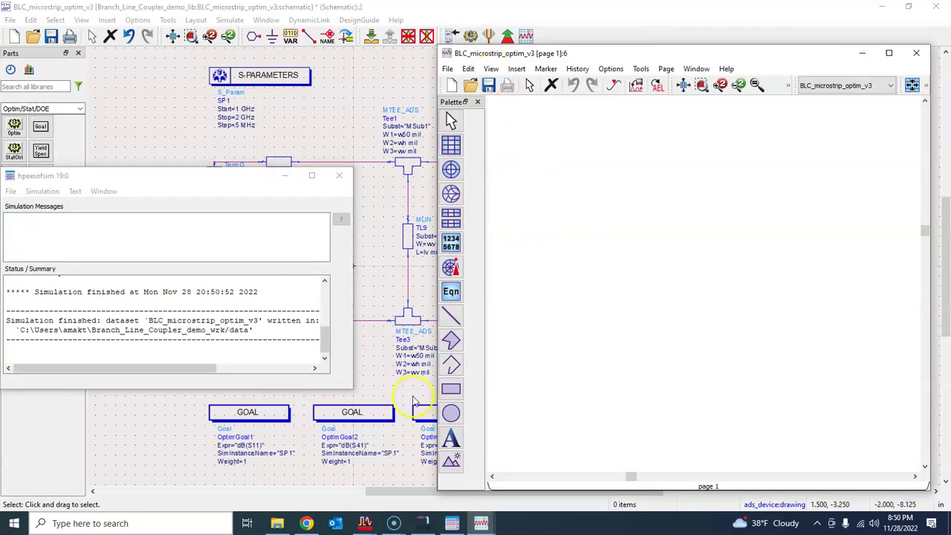
# Step: Switch to the ADS main window and open the BLC_microstrip_v1 data display from the Branch_Line_Coupler_demo_wrk workspace
pyautogui.click(361, 523)
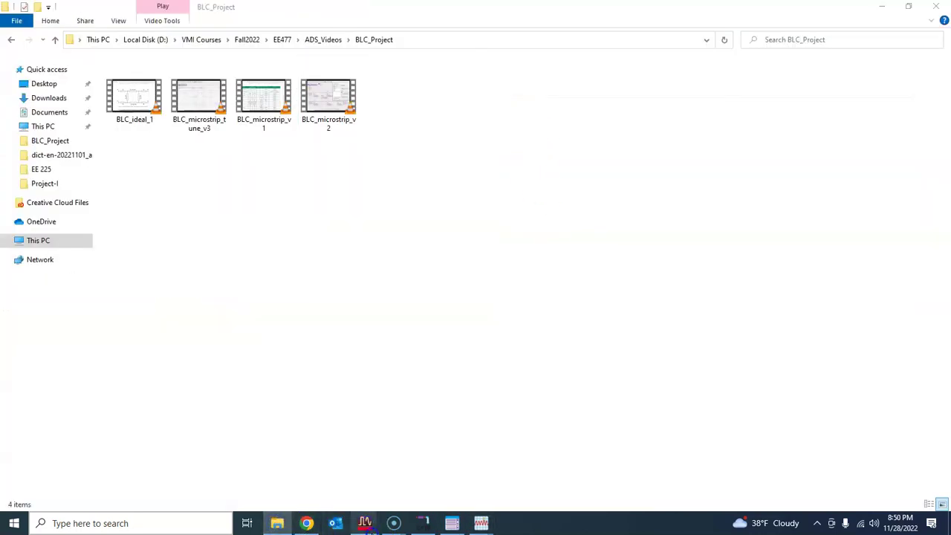
pyautogui.moveTo(363, 523)
pyautogui.click(297, 468)
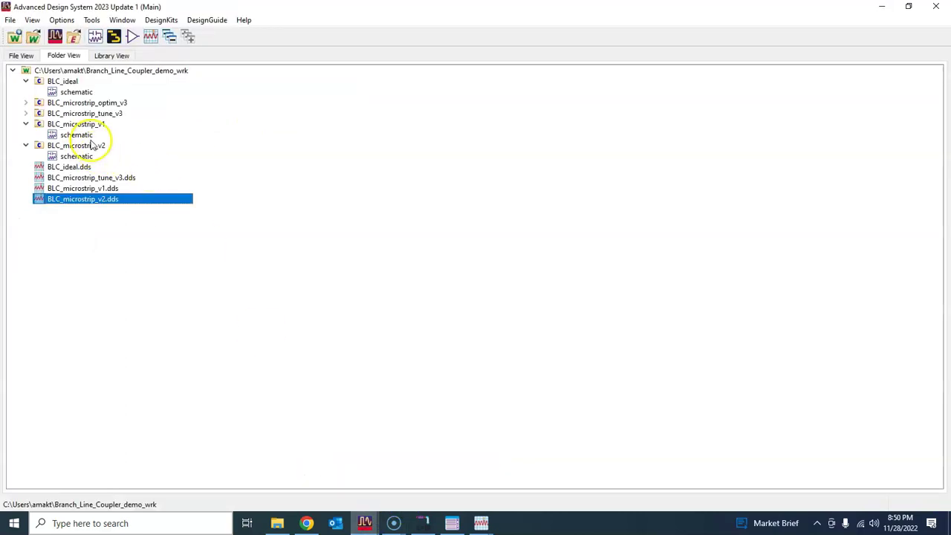
pyautogui.click(88, 188)
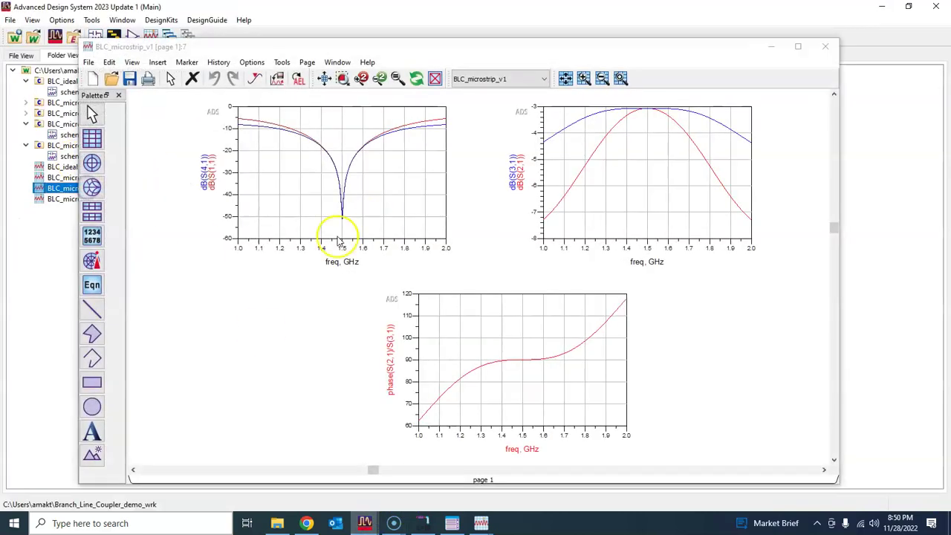
pyautogui.click(299, 306)
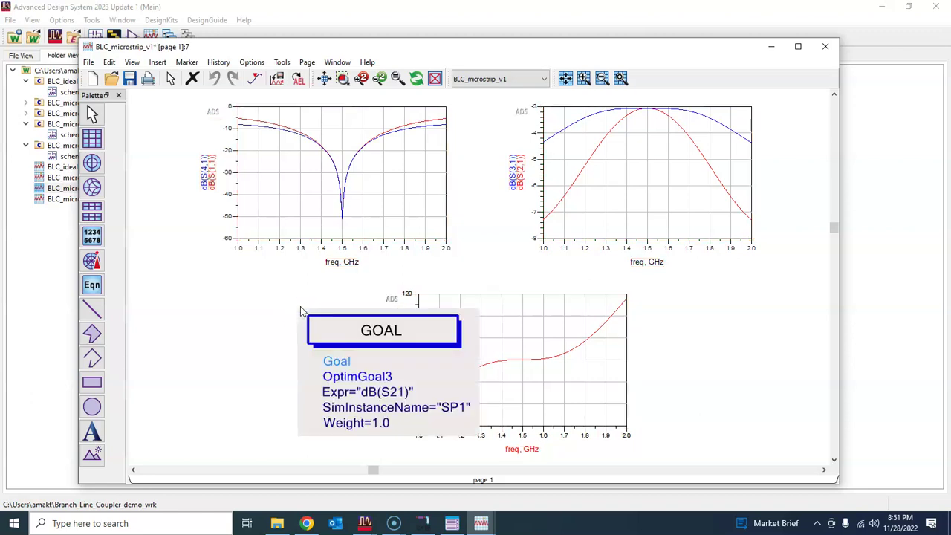
pyautogui.click(269, 322)
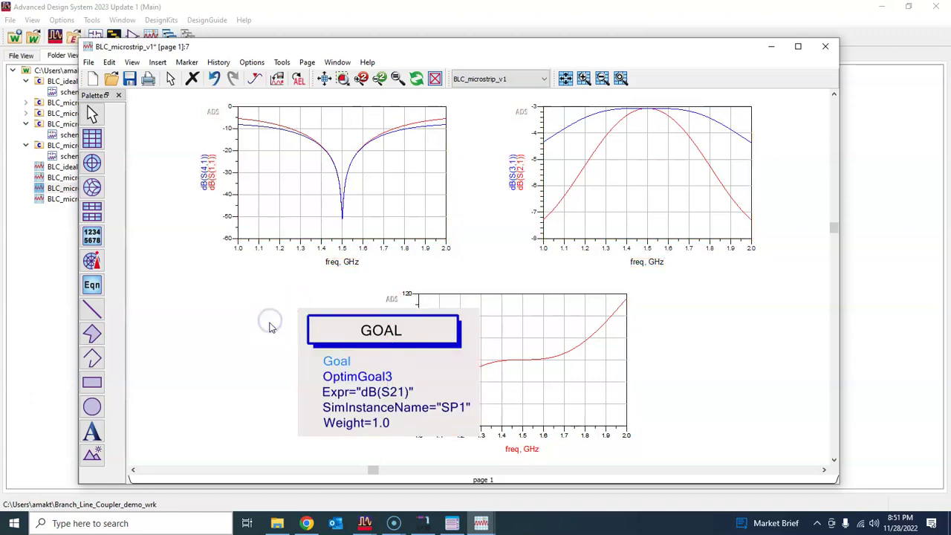
pyautogui.hotkey('ctrl', 'z')
# Step: Copy all three response plots from the BLC_microstrip_v1 data display and close it without saving changes
pyautogui.click(283, 338)
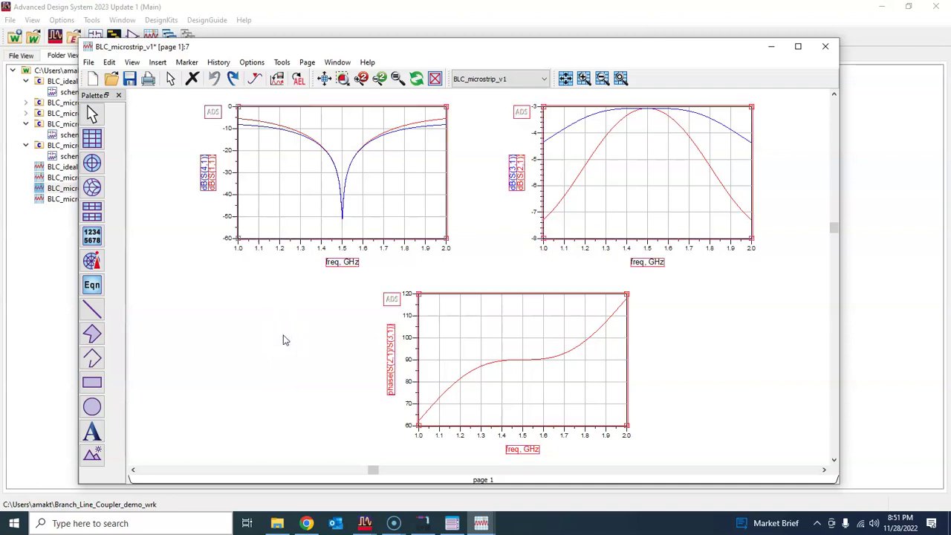
pyautogui.click(824, 46)
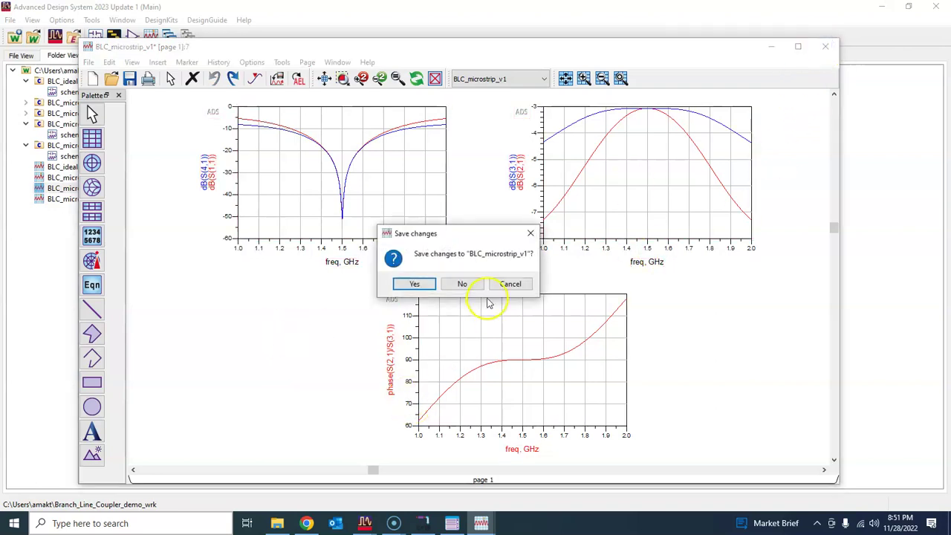
pyautogui.click(467, 283)
# Step: Paste the three response plots into the maximized BLC_microstrip_optim_v3 data display, fit them in view and save it
pyautogui.click(481, 524)
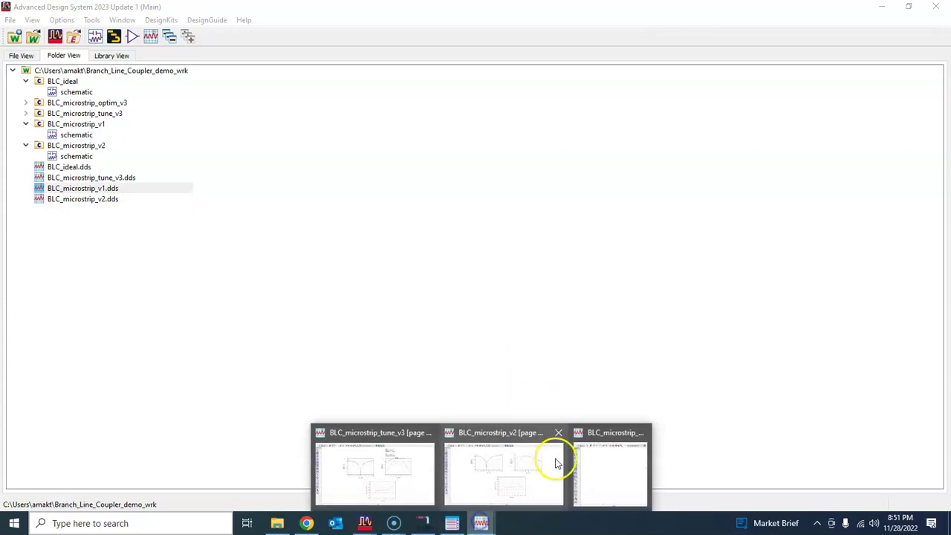
pyautogui.click(553, 459)
pyautogui.click(888, 53)
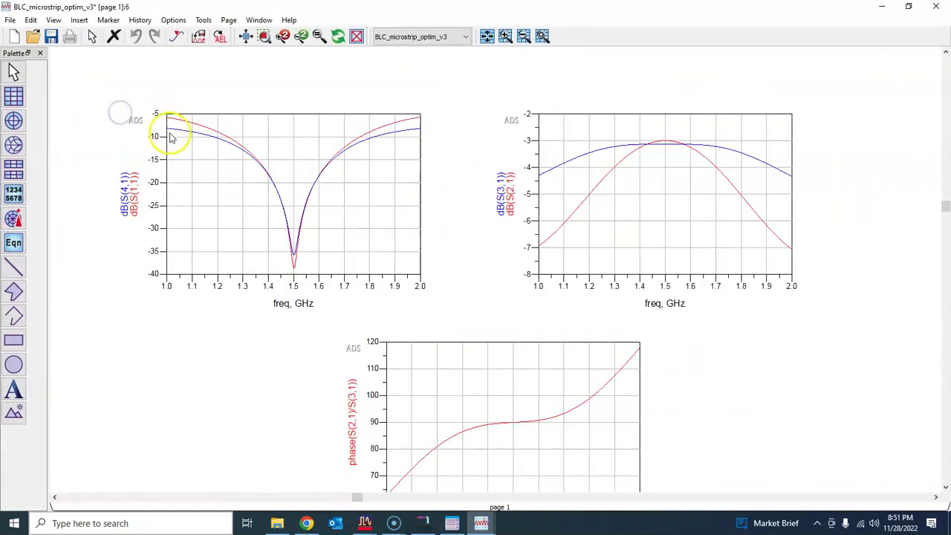
pyautogui.click(246, 37)
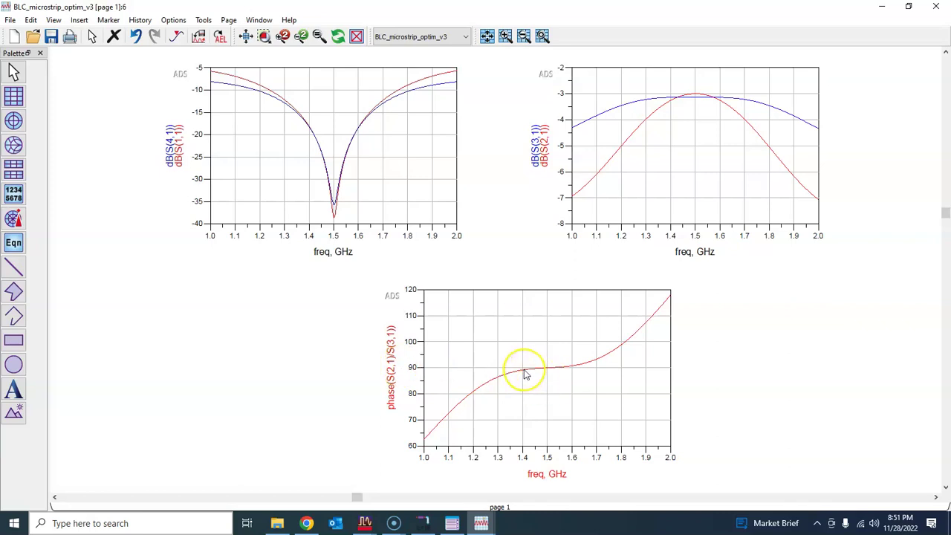
# Step: Examine the phase, dB(S31), dB(S21), dB(S11) and dB(S41) curves of the optimized coupler around 1.5 GHz
pyautogui.moveTo(524, 374)
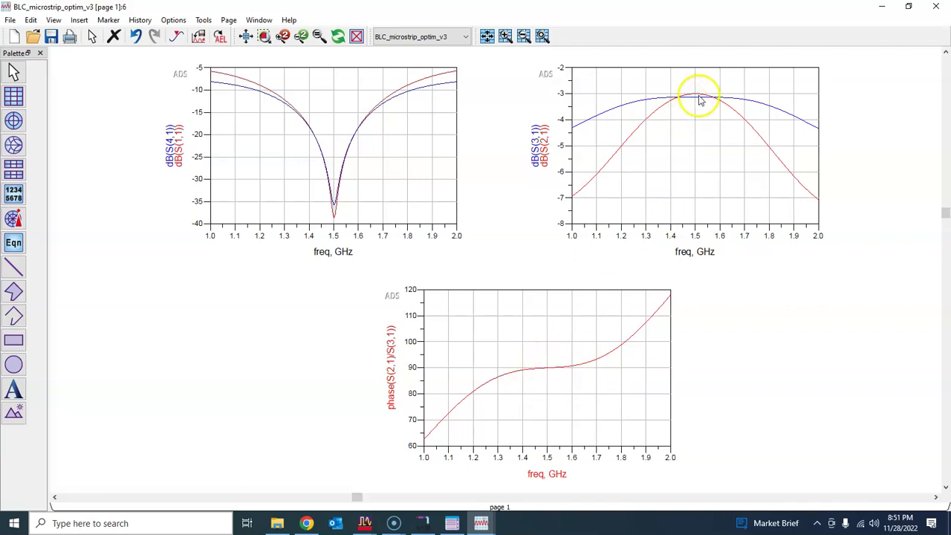
pyautogui.moveTo(699, 102)
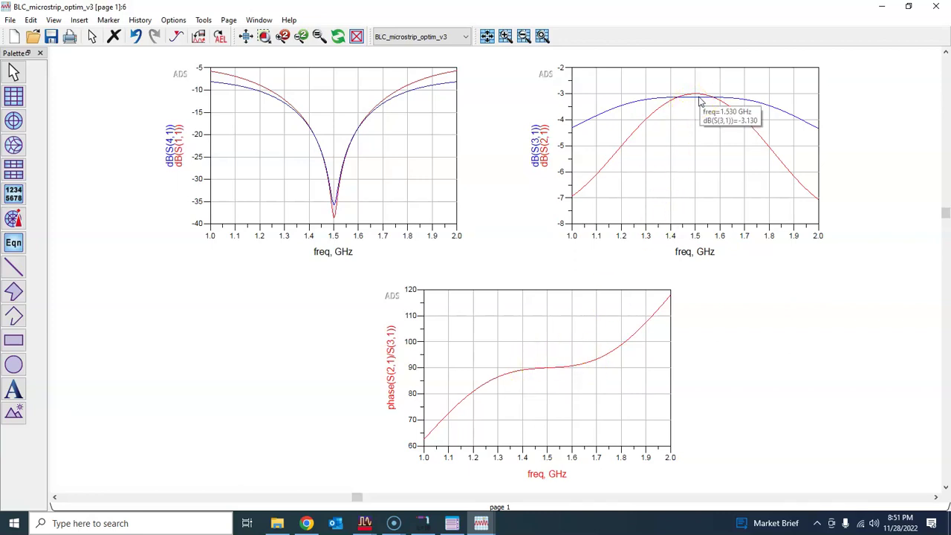
pyautogui.moveTo(699, 102)
pyautogui.mouseDown()
pyautogui.moveTo(673, 102)
pyautogui.moveTo(726, 97)
pyautogui.moveTo(673, 104)
pyautogui.mouseUp()
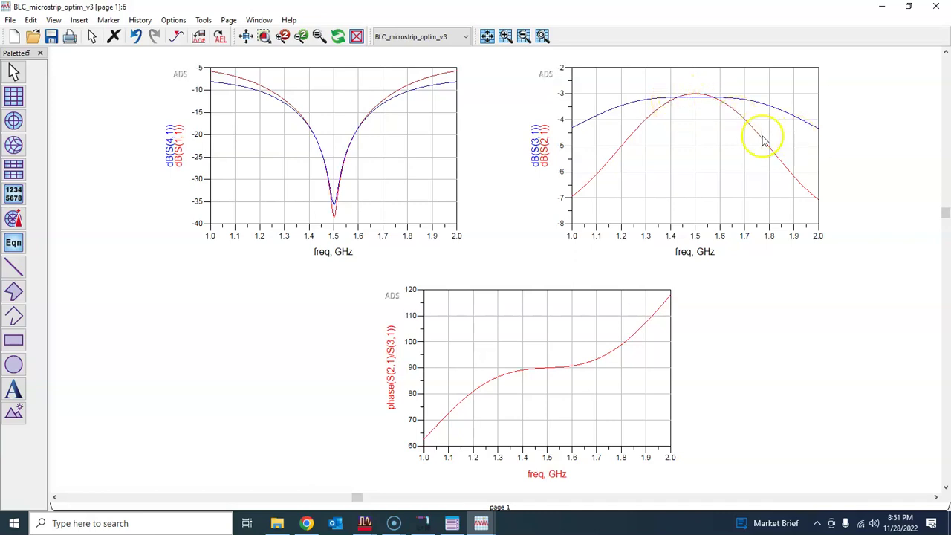
pyautogui.moveTo(335, 210)
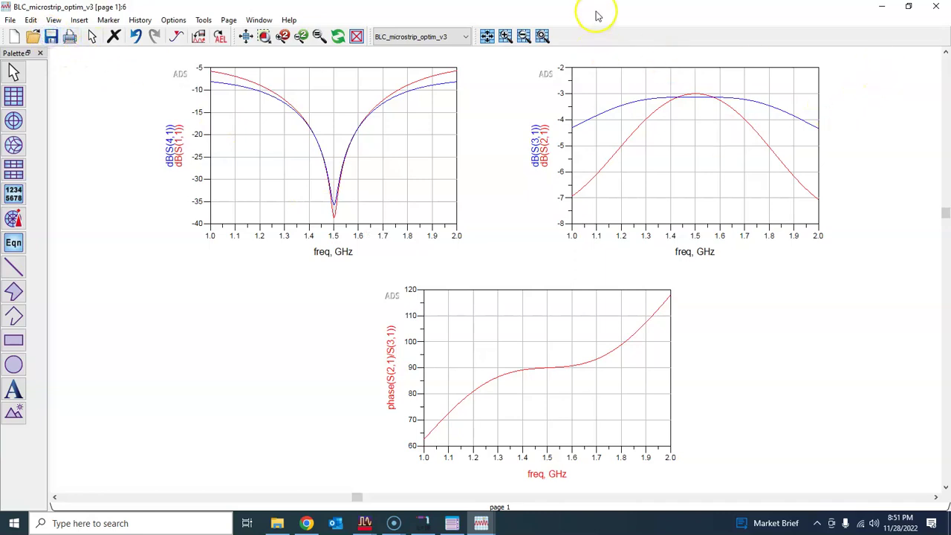
# Step: Restore the data display to a smaller window with all plots fitted, minimize it and return to the BLC_microstrip_optim_v3 schematic
pyautogui.moveTo(599, 9); pyautogui.dragTo(573, 76)
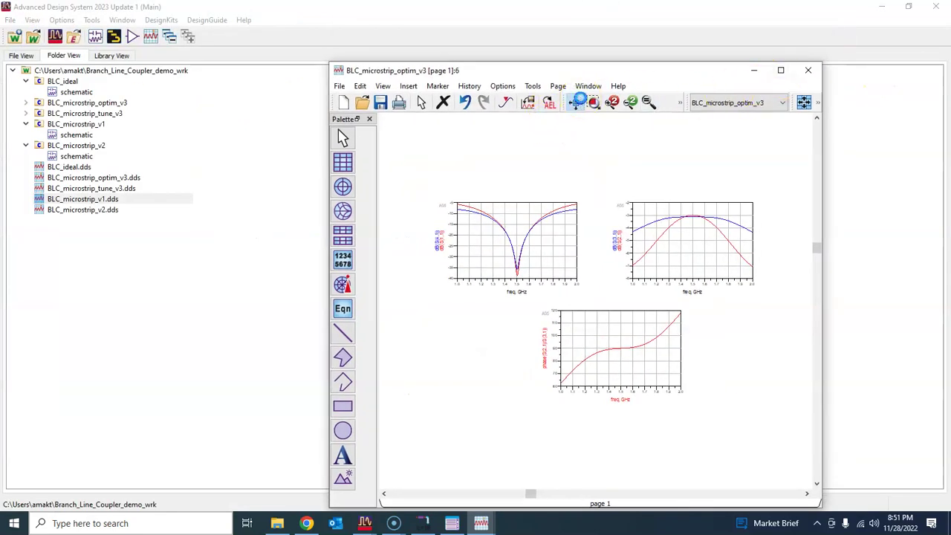
pyautogui.click(575, 102)
pyautogui.click(756, 71)
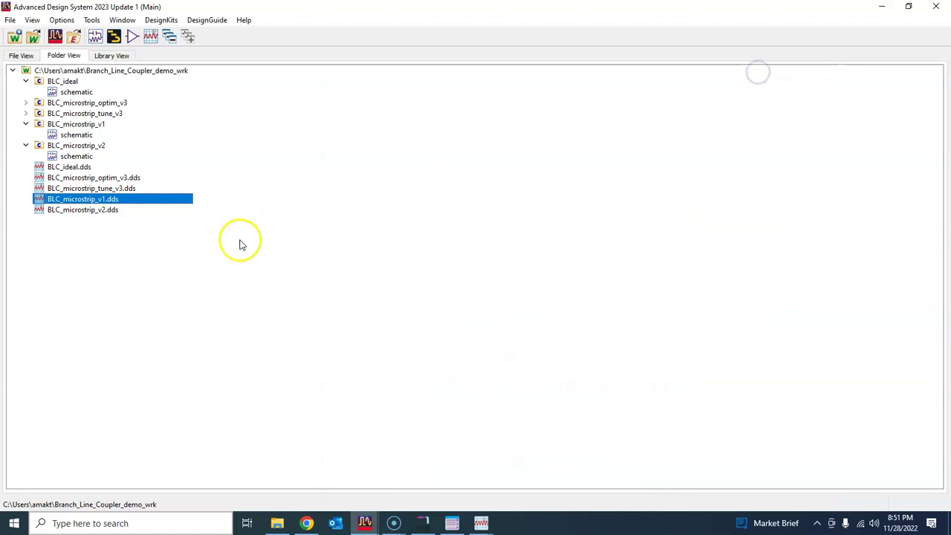
pyautogui.moveTo(374, 522)
pyautogui.click(426, 479)
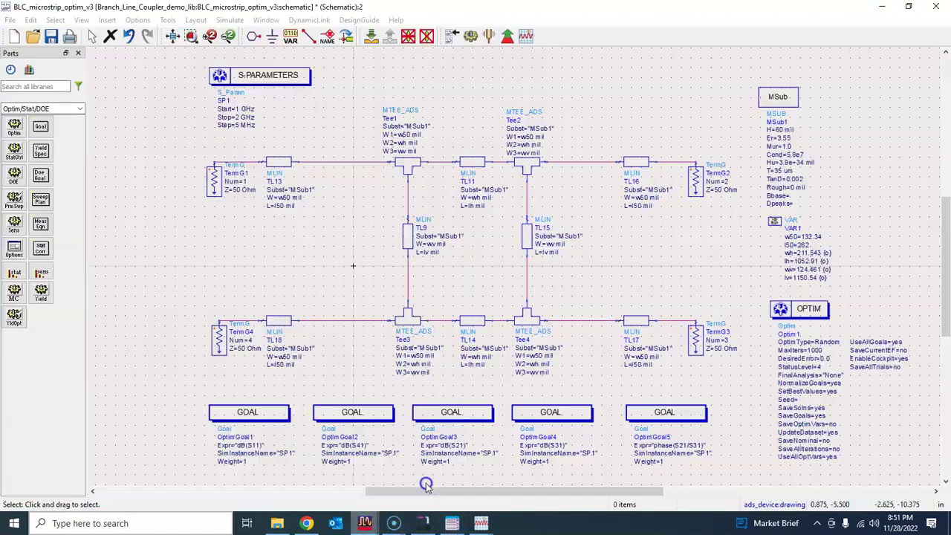
# Step: Set the optimization type of the nominal optimization controller Optim1 to Gradient
pyautogui.doubleClick(800, 306)
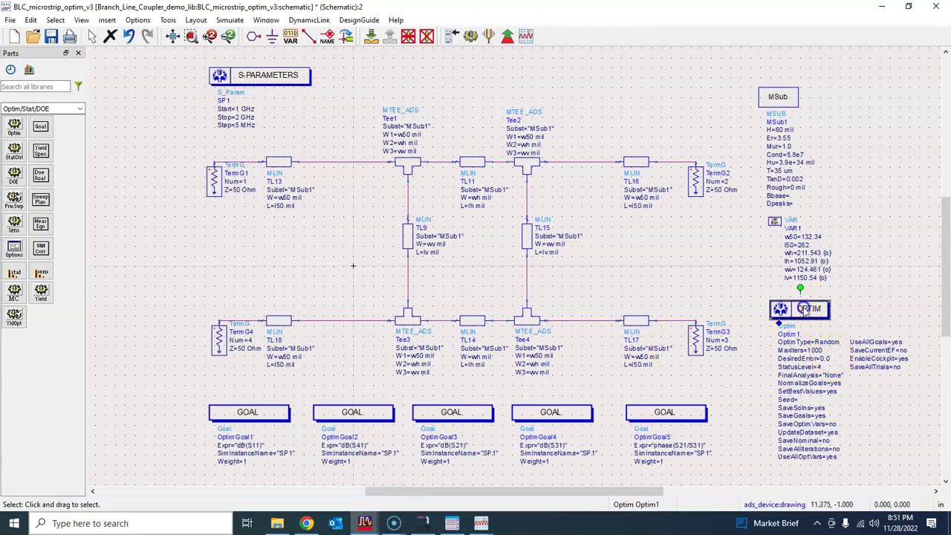
pyautogui.click(322, 145)
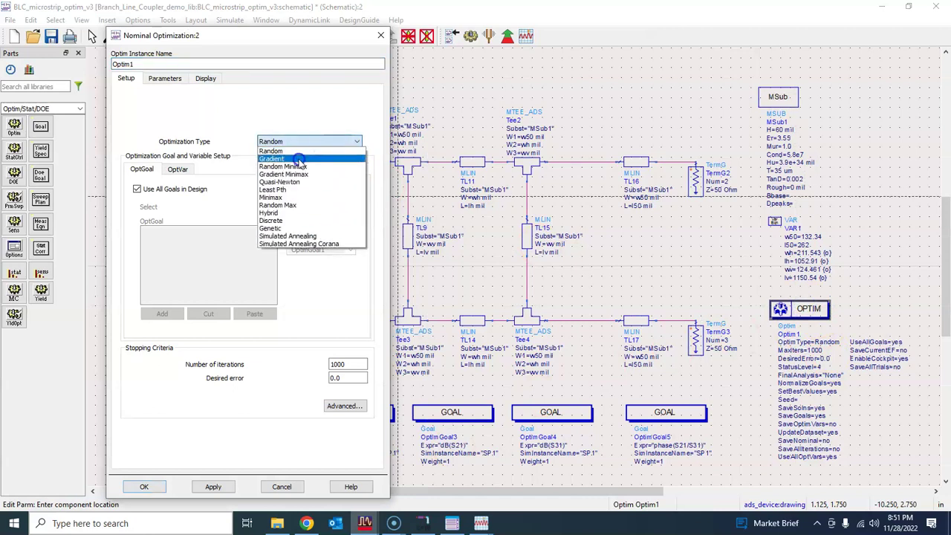
pyautogui.click(318, 159)
pyautogui.click(143, 487)
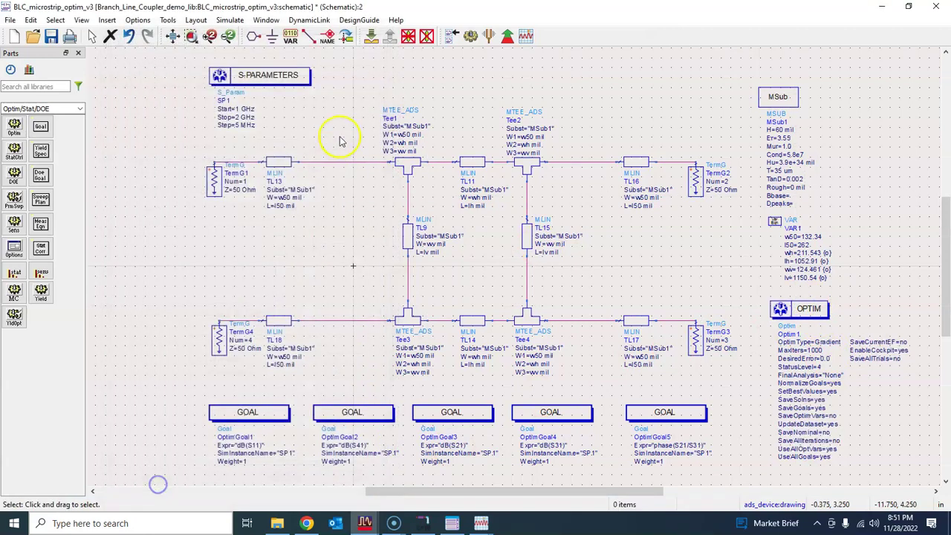
# Step: Set the S-parameter simulation SP1 to sweep from 1.4 GHz to 1.6 GHz with 21 points
pyautogui.doubleClick(265, 77)
pyautogui.doubleClick(83, 164)
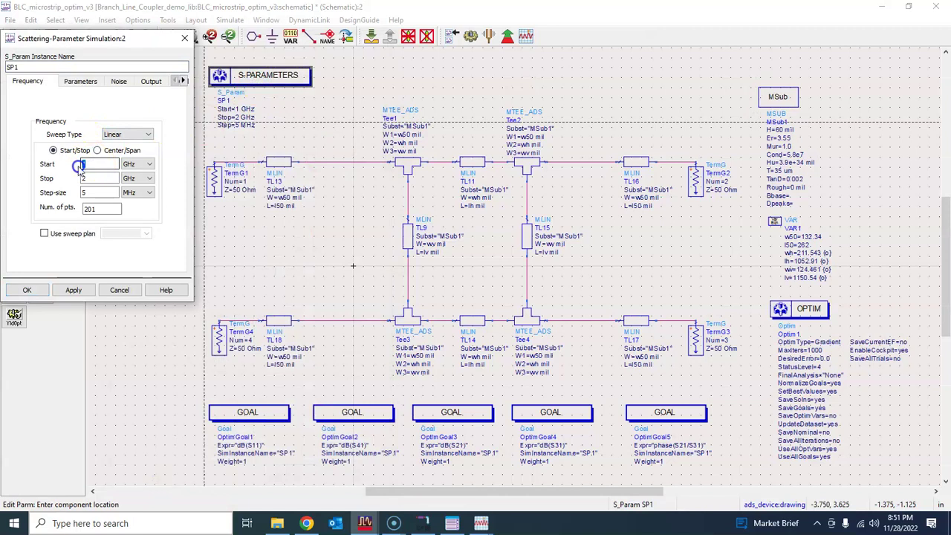
pyautogui.write('1.4')
pyautogui.click(96, 179)
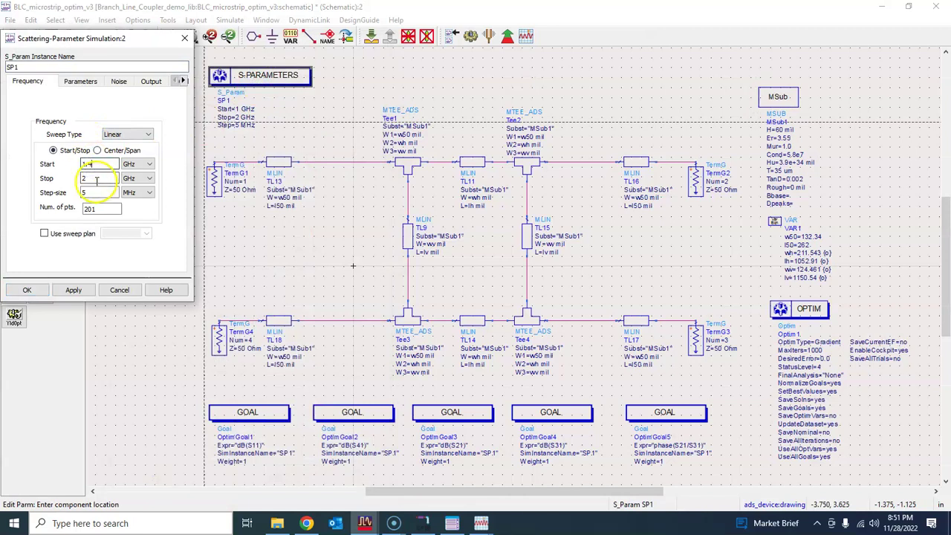
pyautogui.doubleClick(81, 179)
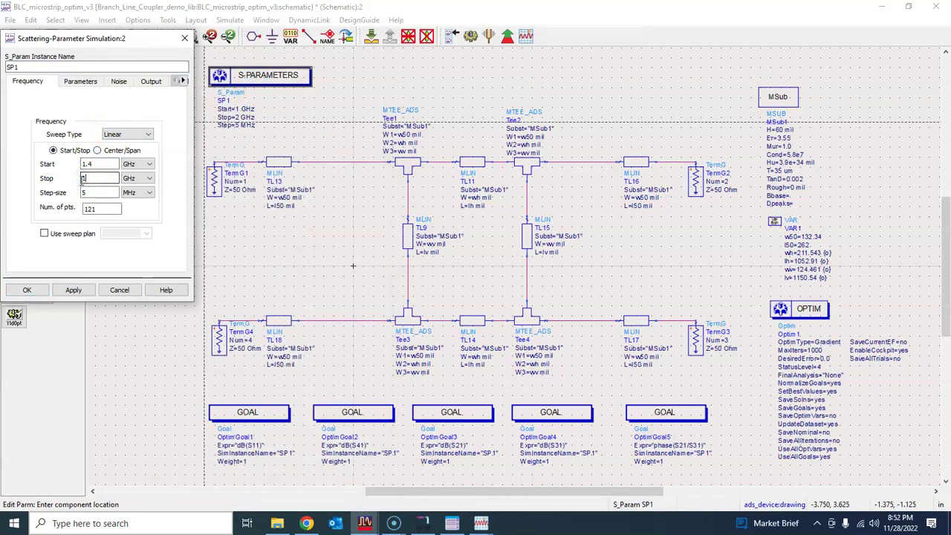
pyautogui.doubleClick(103, 191)
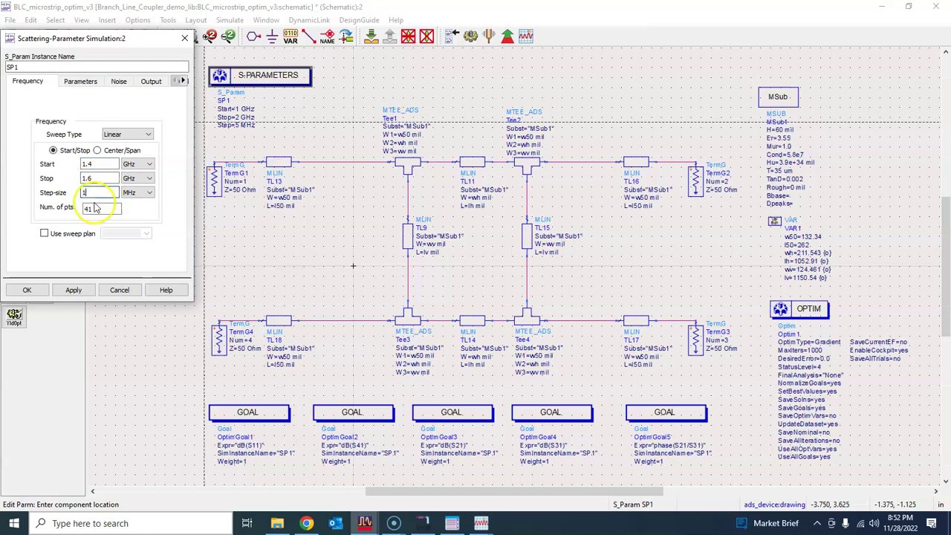
pyautogui.click(27, 290)
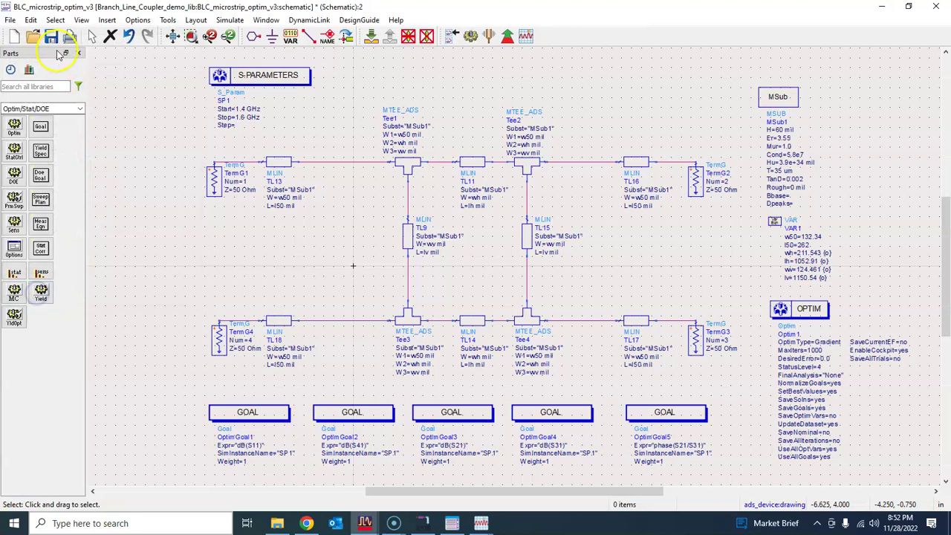
# Step: Run the gradient optimization, compare the Optimization Cockpit results side by side with the response plots, and minimize both windows
pyautogui.click(508, 38)
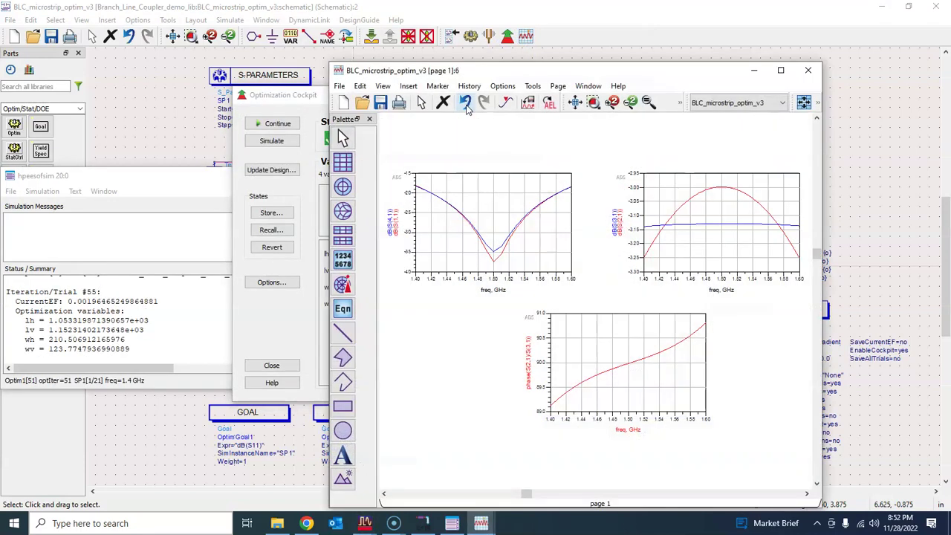
pyautogui.moveTo(463, 70); pyautogui.dragTo(603, 75)
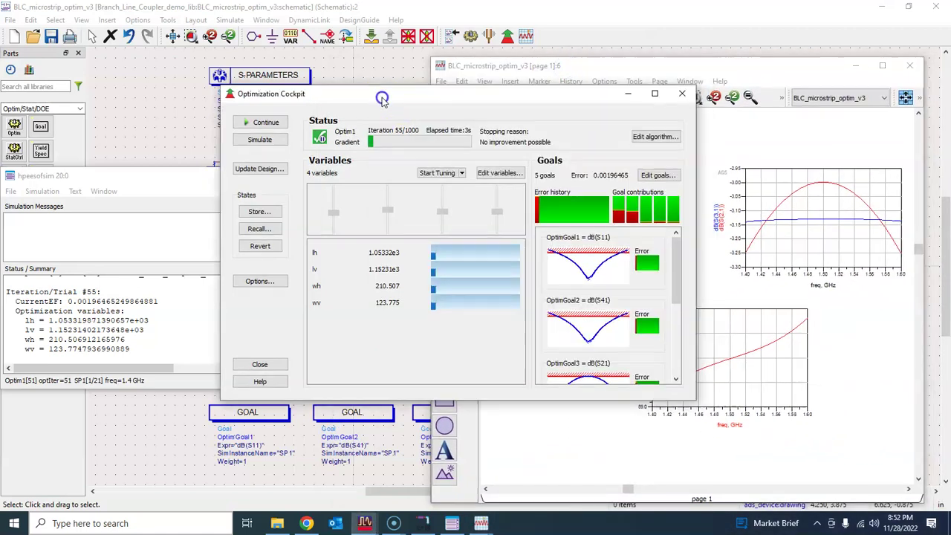
pyautogui.moveTo(374, 94); pyautogui.dragTo(297, 89)
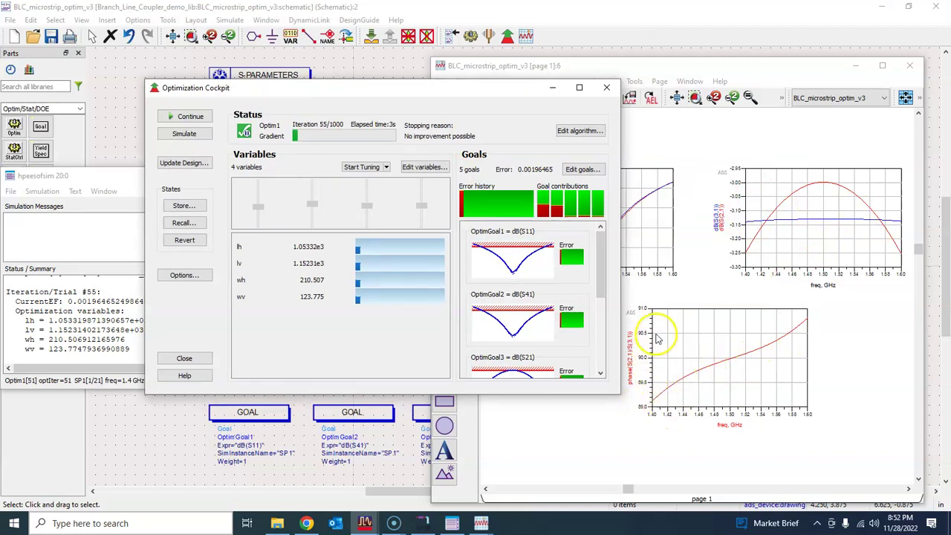
pyautogui.moveTo(494, 214)
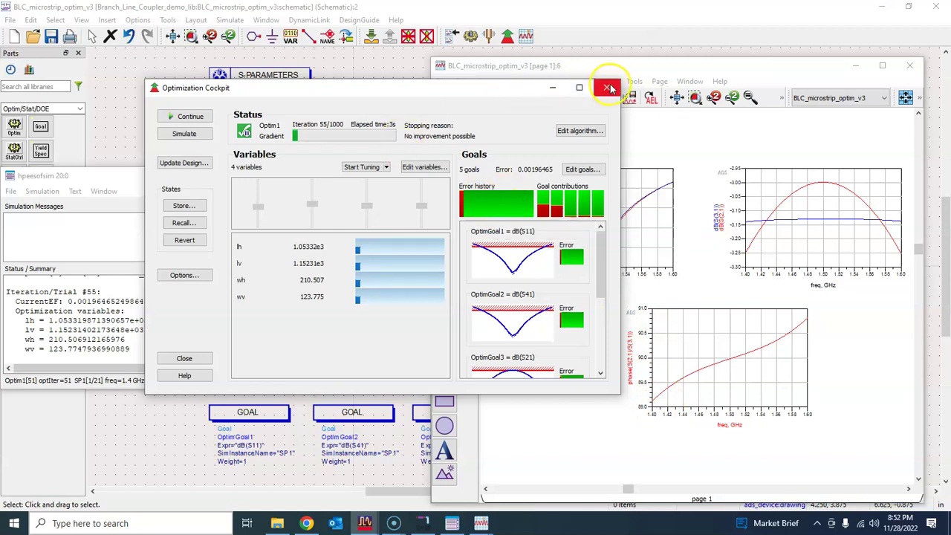
pyautogui.click(556, 92)
pyautogui.click(855, 65)
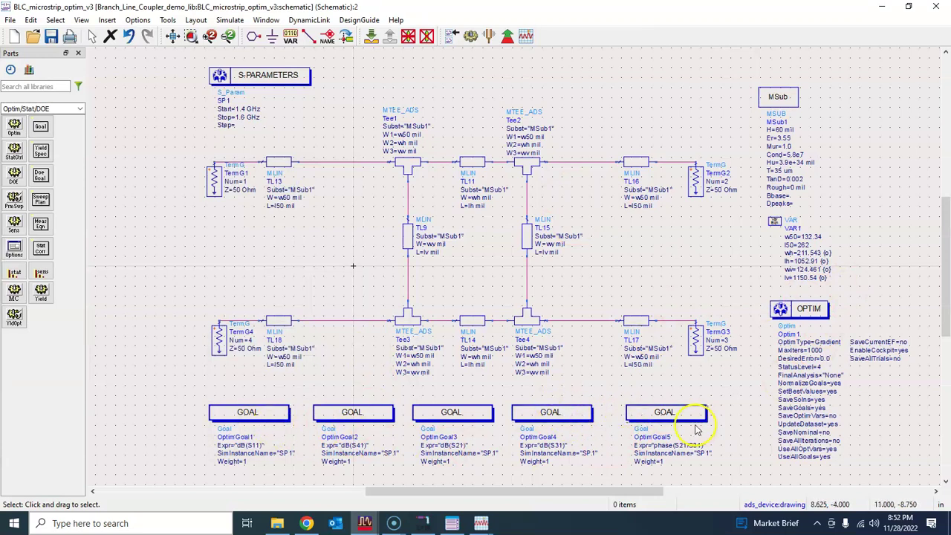
# Step: Review the limit lines of the dB(S11) goal OptimGoal1 and the dB(S21) goal OptimGoal3 without changing them
pyautogui.doubleClick(268, 422)
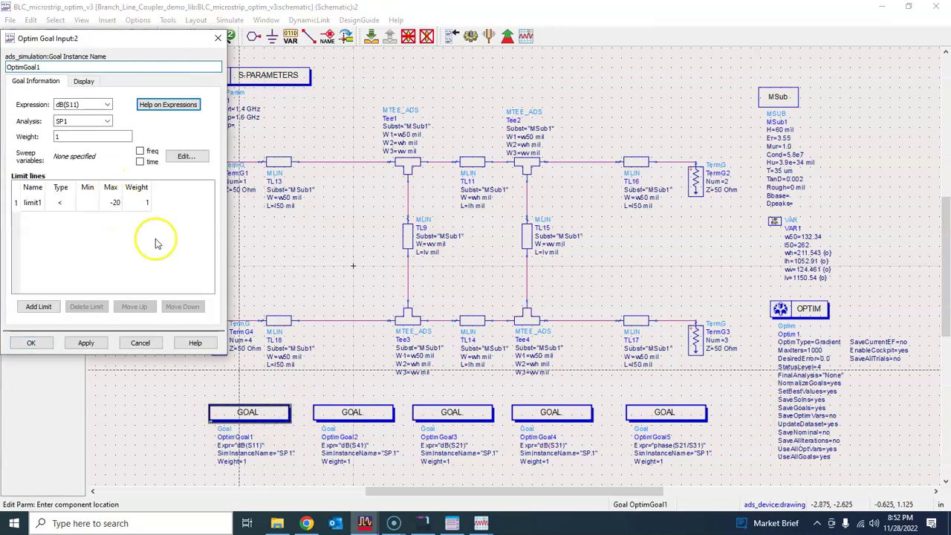
pyautogui.click(154, 342)
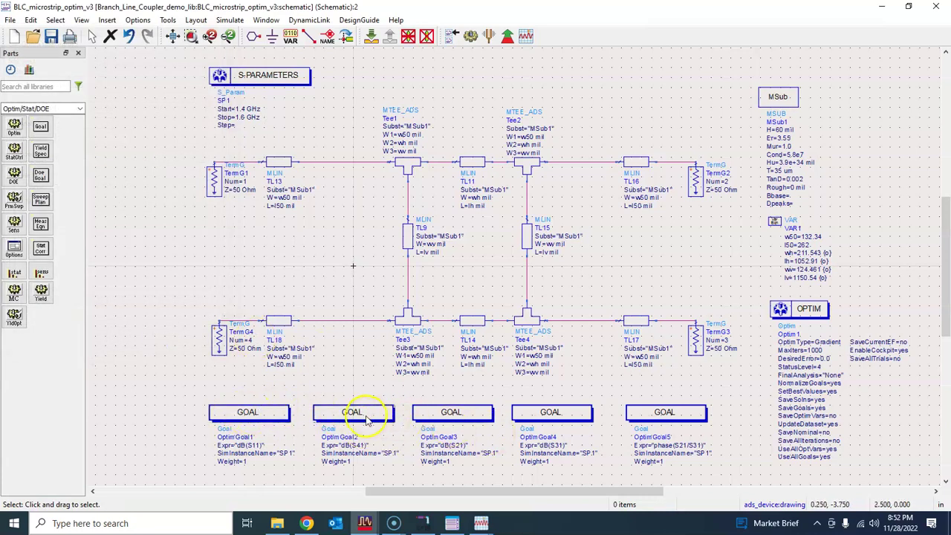
pyautogui.doubleClick(448, 426)
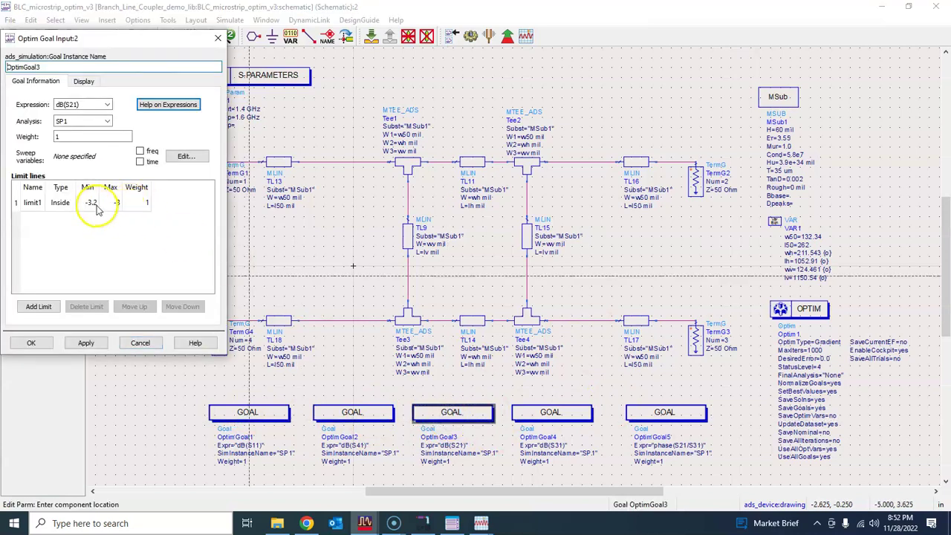
pyautogui.click(155, 348)
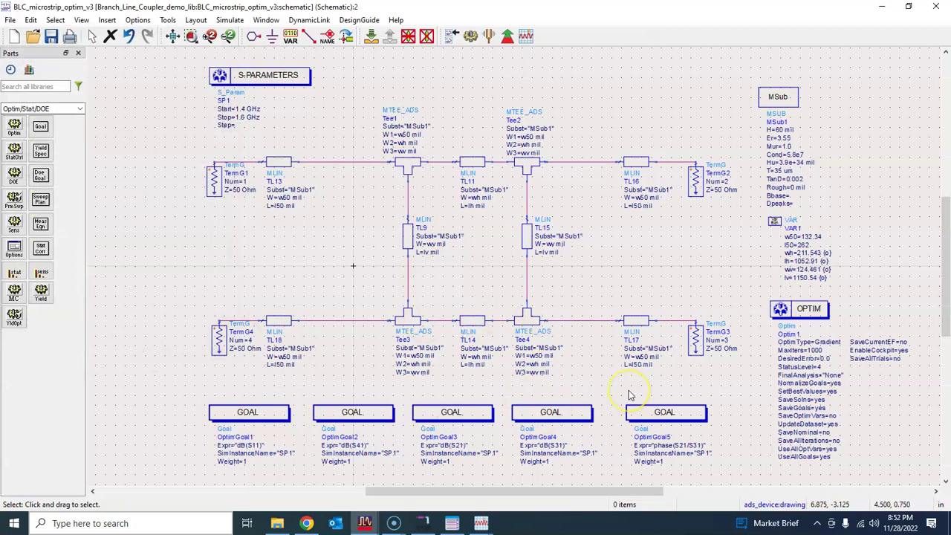
# Step: Move the MSub substrate component slightly upward, away from the VAR1 block
pyautogui.moveTo(782, 102)
pyautogui.mouseDown()
pyautogui.moveTo(792, 102)
pyautogui.moveTo(792, 86)
pyautogui.mouseUp()
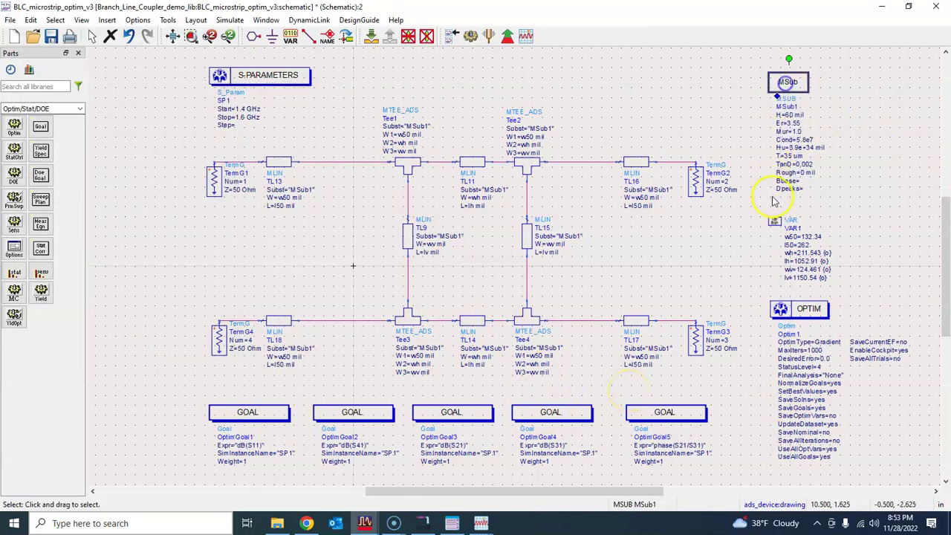
# Step: Review the remaining goals in the Optimization Cockpit, update the design with the optimized lh, lv, wh and wv values, and close the cockpit
pyautogui.moveTo(365, 523)
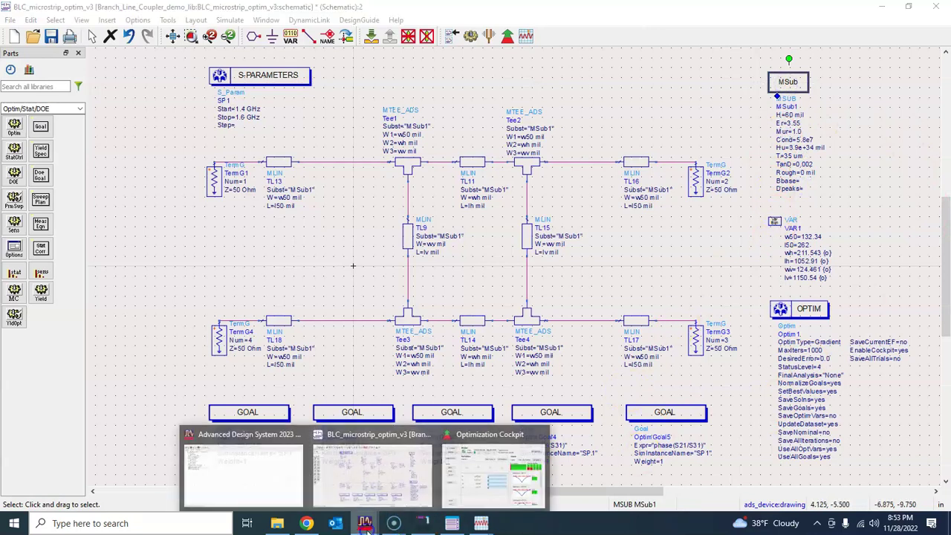
pyautogui.click(449, 471)
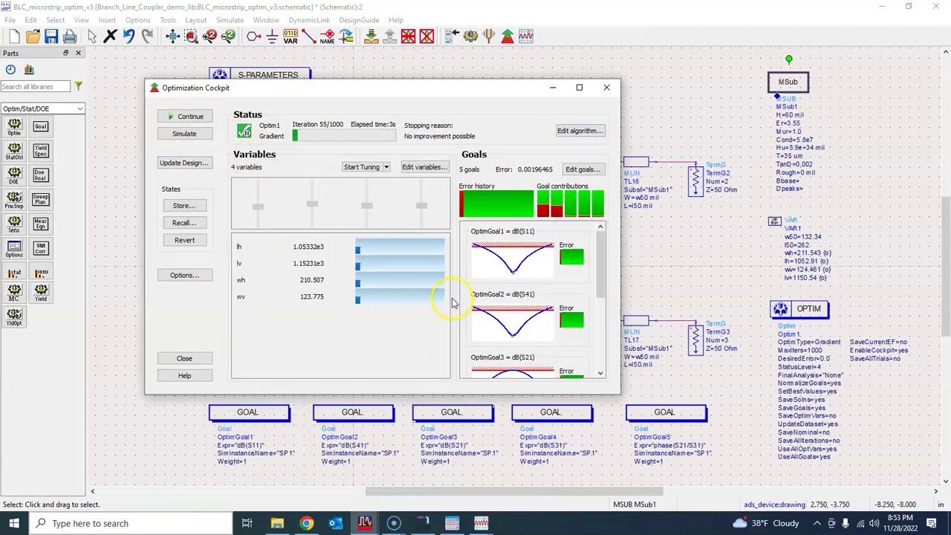
pyautogui.scroll(-1, 538, 291)
pyautogui.scroll(-1, 542, 292)
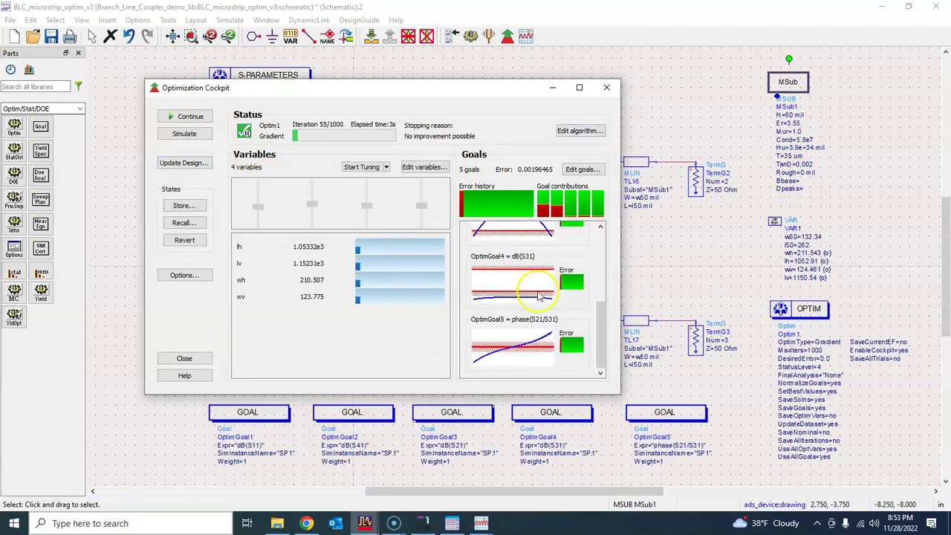
pyautogui.click(182, 162)
pyautogui.click(383, 271)
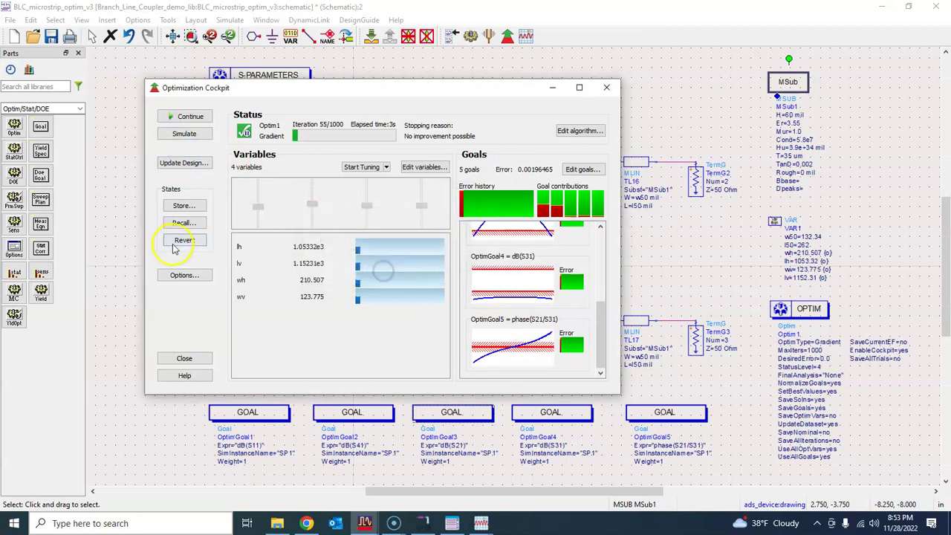
pyautogui.click(607, 87)
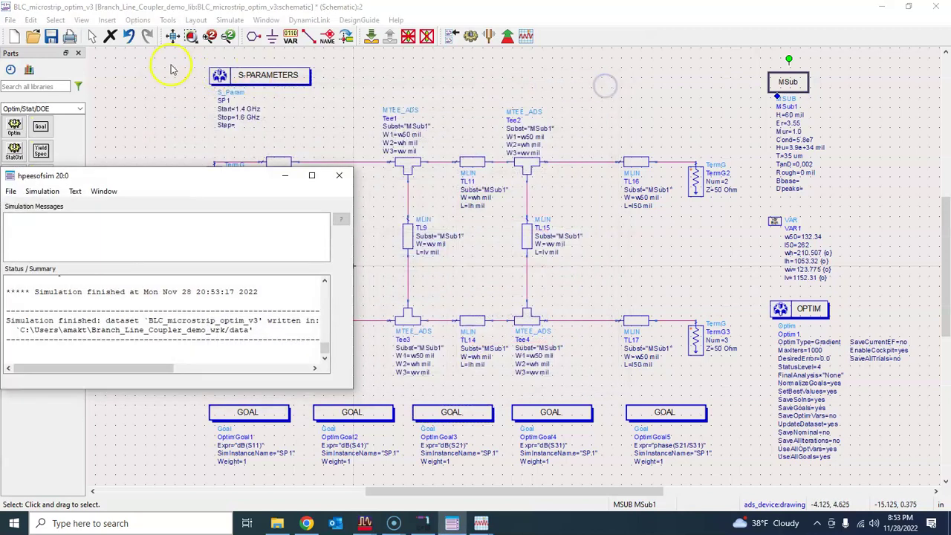
# Step: Minimize the simulation status window, save the updated coupler schematic, and clear the component selection
pyautogui.click(285, 175)
pyautogui.click(52, 38)
pyautogui.click(171, 39)
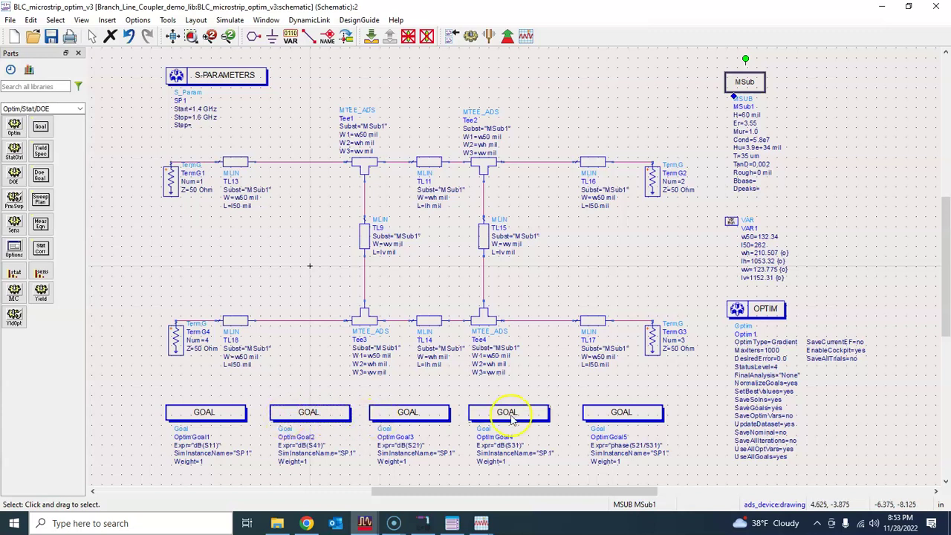
pyautogui.click(559, 278)
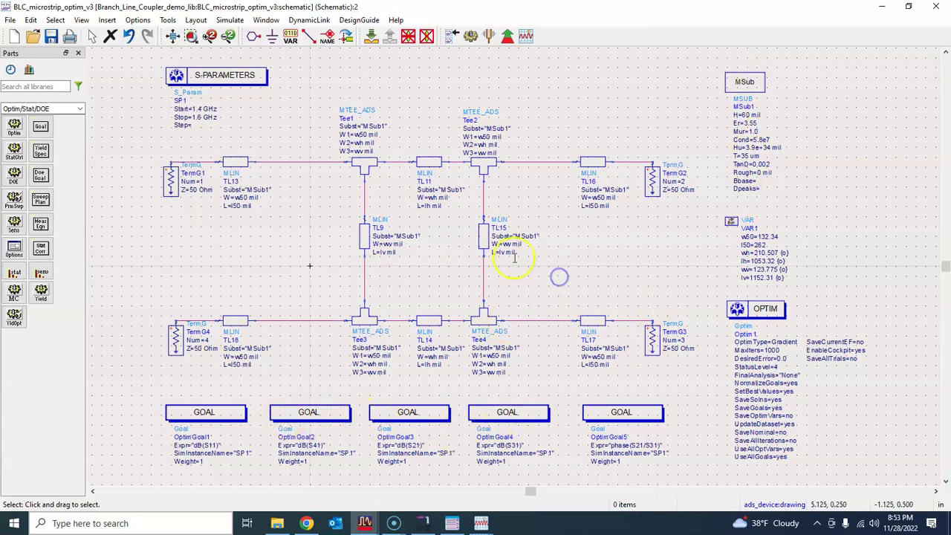
# Step: Bring up the optimized response plots for a brief check and return to the schematic
pyautogui.click(365, 523)
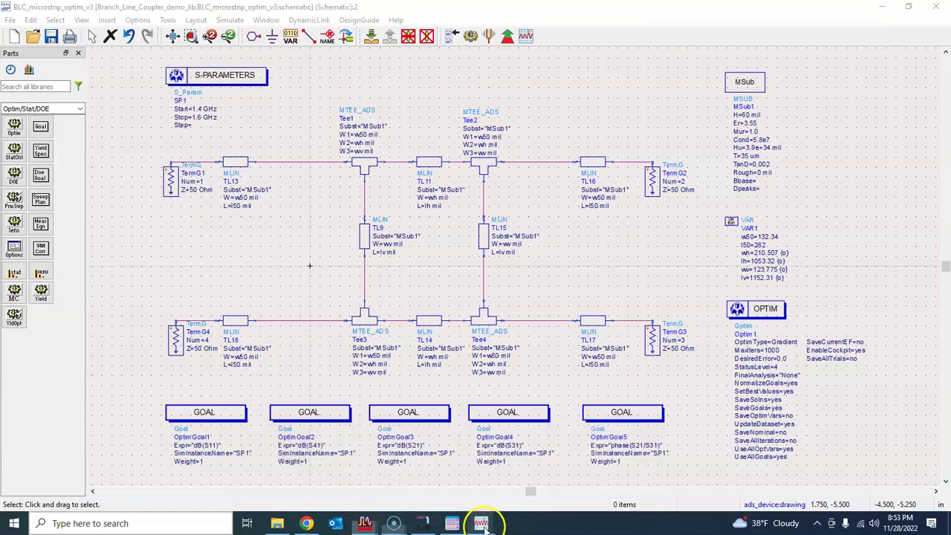
pyautogui.click(601, 468)
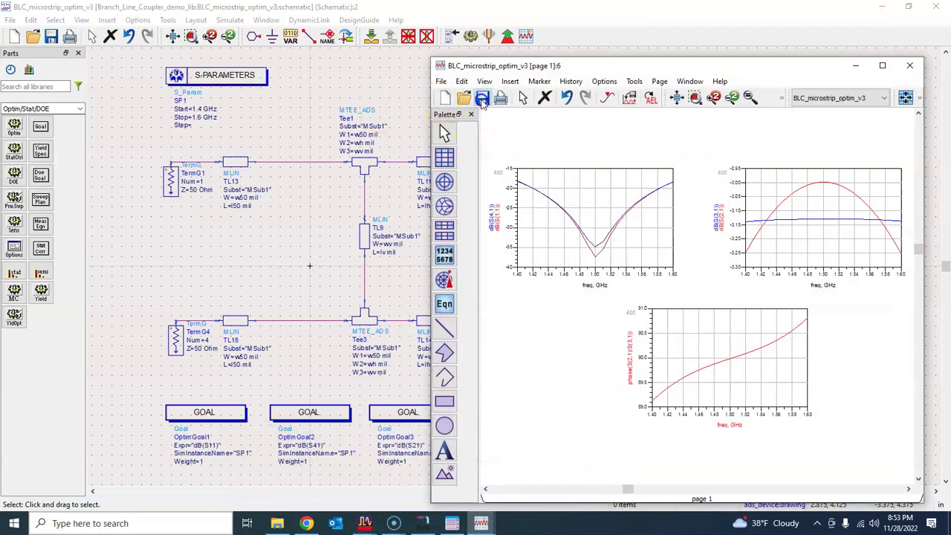
pyautogui.click(285, 89)
# Step: Set the S-parameter simulation SP1 to sweep from 1 GHz to 2 GHz with 201 points
pyautogui.doubleClick(232, 77)
pyautogui.doubleClick(87, 164)
pyautogui.write('1')
pyautogui.doubleClick(77, 178)
pyautogui.write('2')
pyautogui.doubleClick(80, 208)
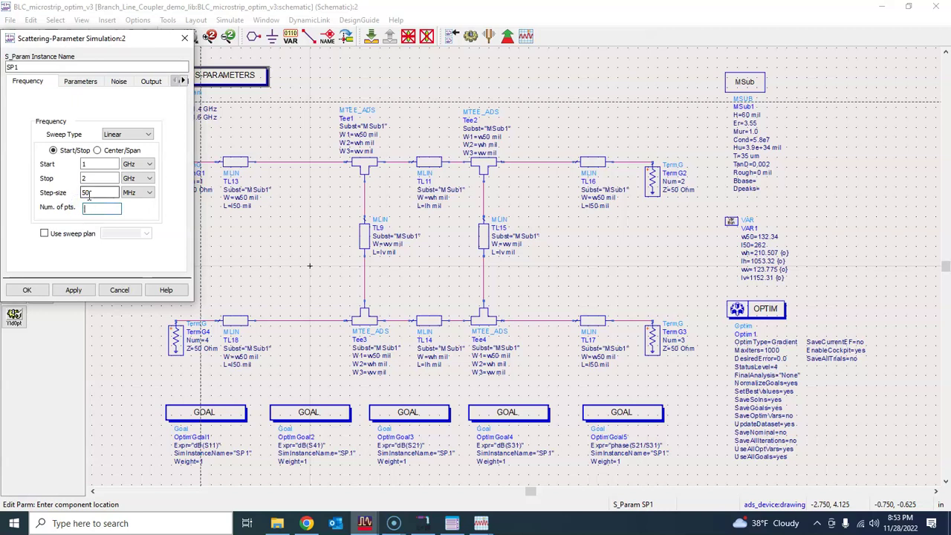
pyautogui.write('201')
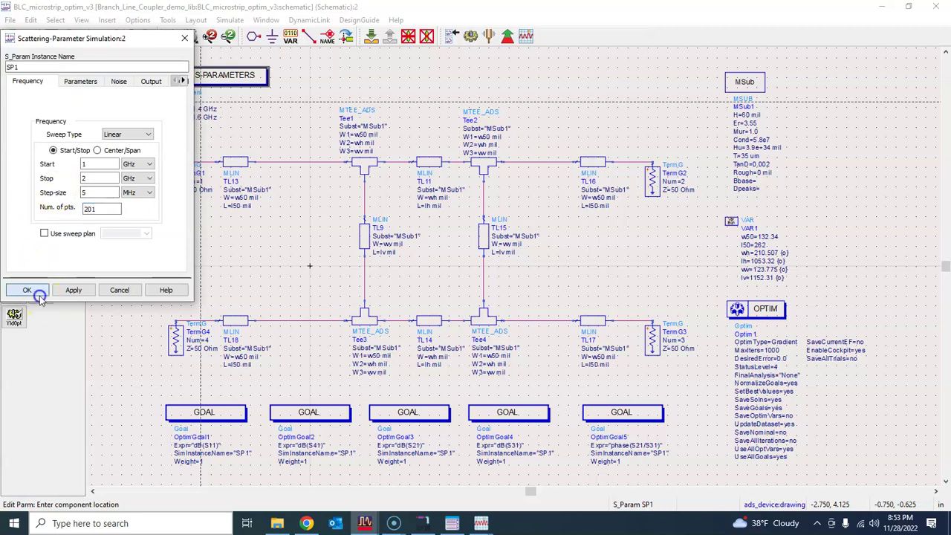
pyautogui.click(30, 289)
# Step: Save the schematic, run the S-parameter simulation, and examine the magnitude and phase-difference curves in the maximized data display
pyautogui.click(51, 35)
pyautogui.click(470, 36)
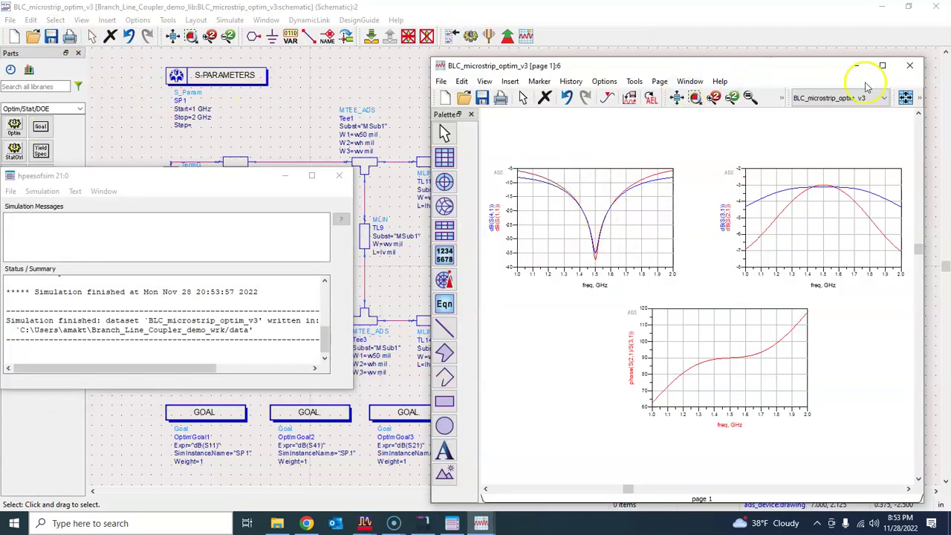
pyautogui.click(882, 65)
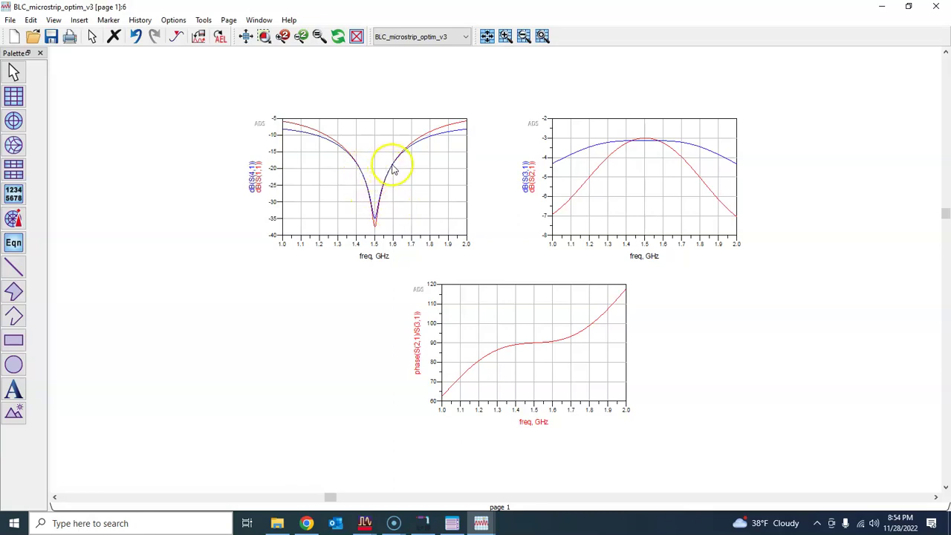
pyautogui.moveTo(354, 179)
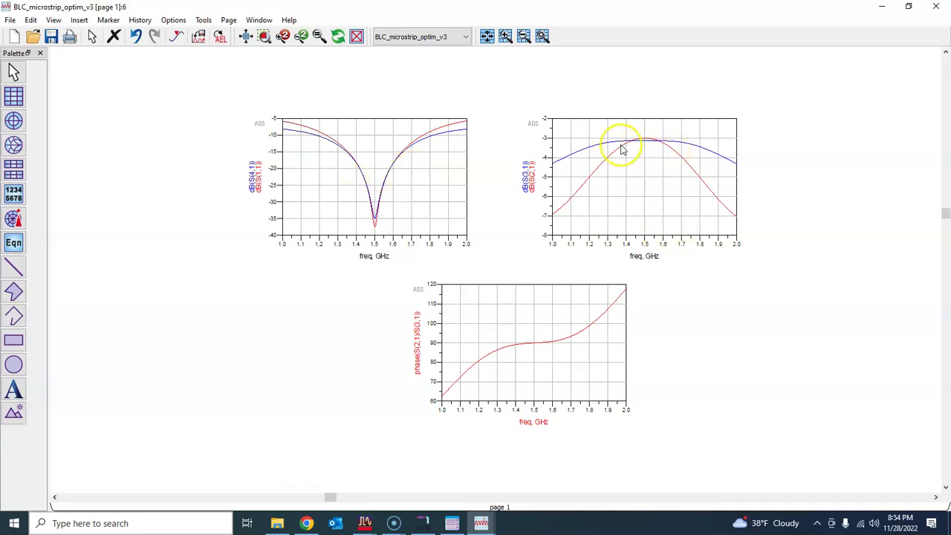
pyautogui.moveTo(627, 148)
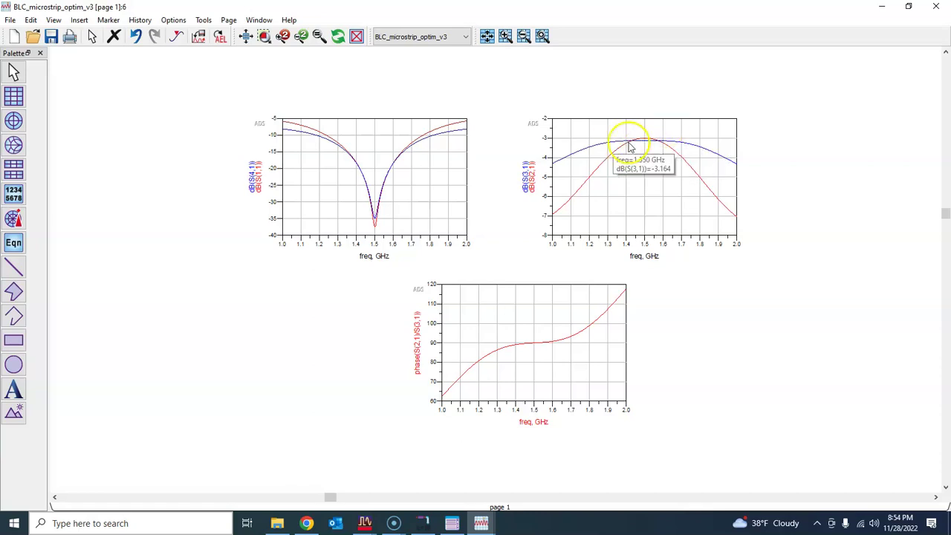
pyautogui.moveTo(539, 347)
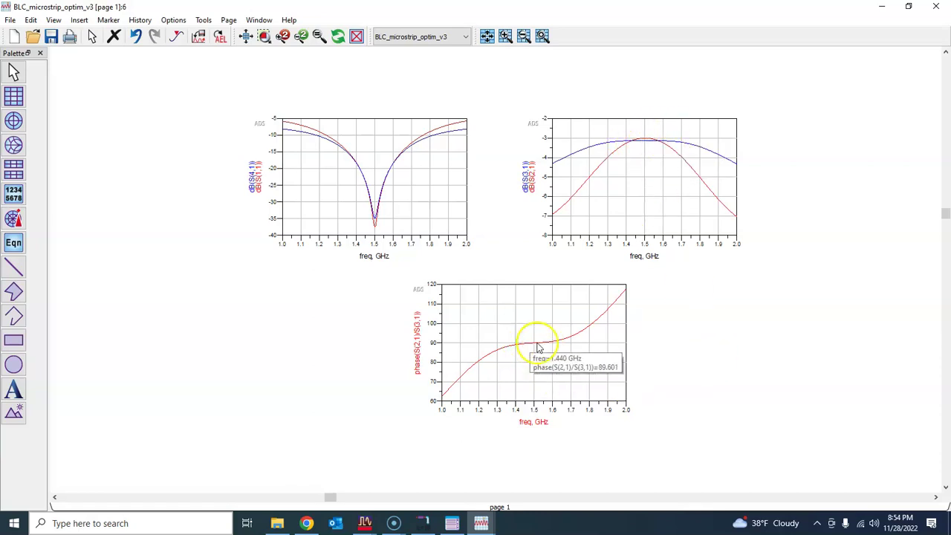
pyautogui.moveTo(565, 340)
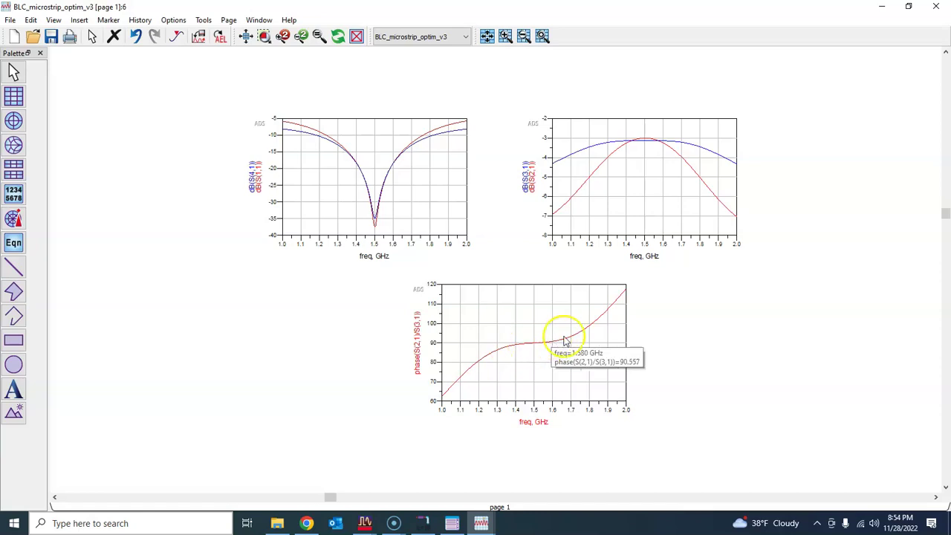
# Step: Save the response plots and close both the data display and the simulation status window
pyautogui.click(52, 35)
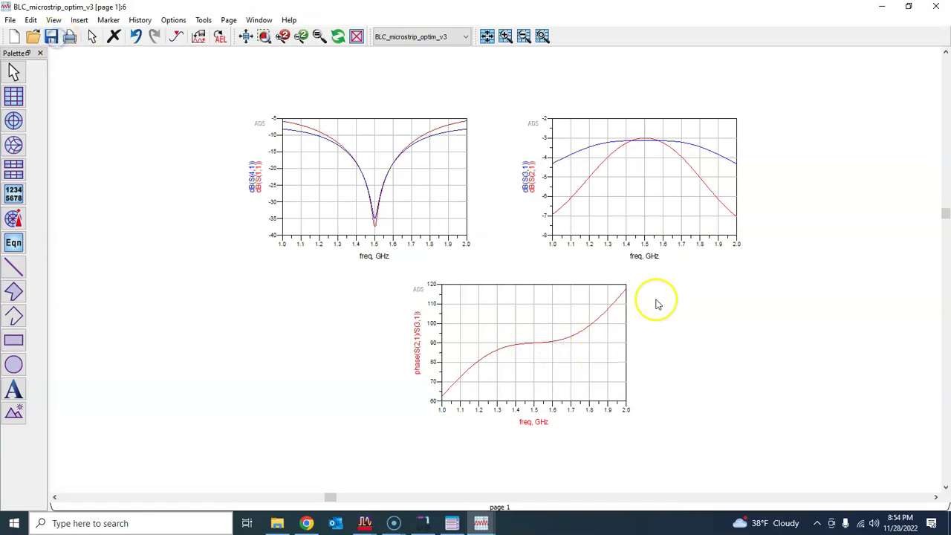
pyautogui.moveTo(529, 9); pyautogui.dragTo(469, 85)
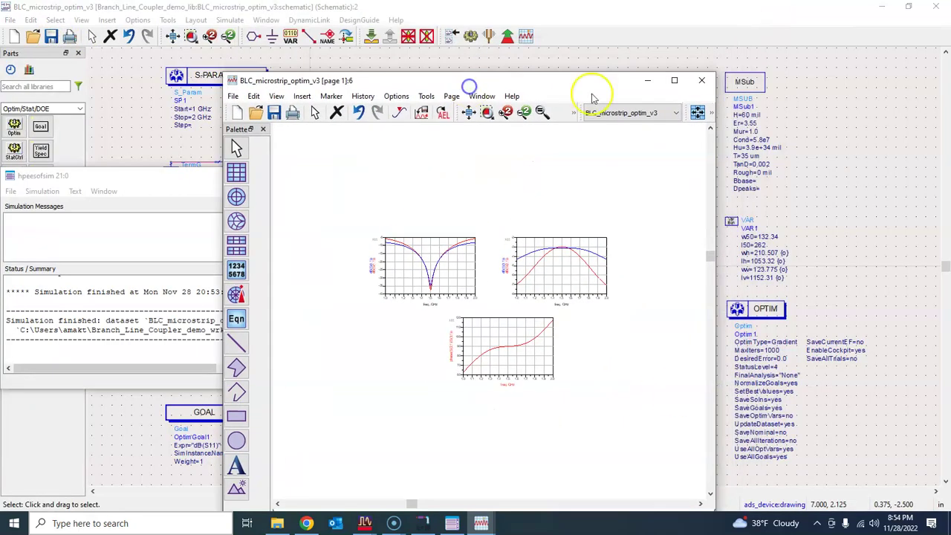
pyautogui.click(701, 79)
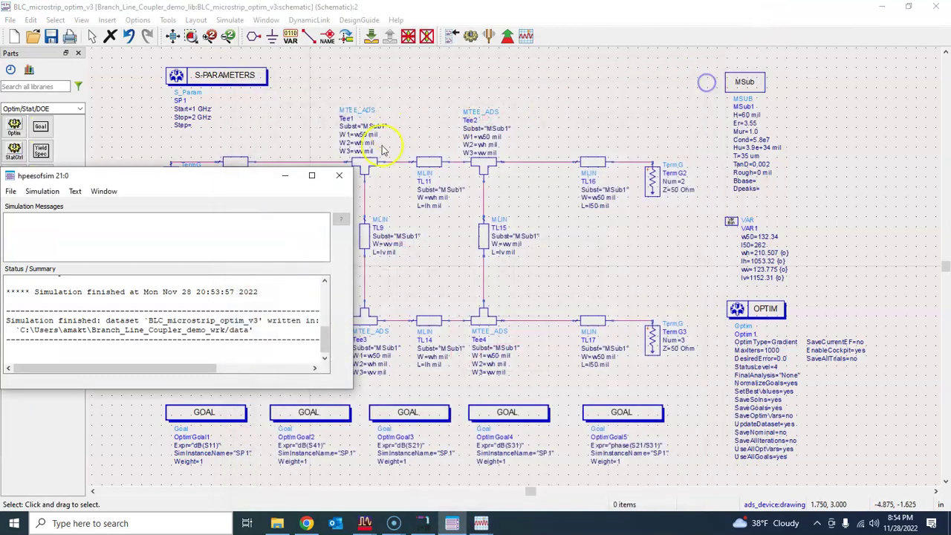
pyautogui.click(341, 176)
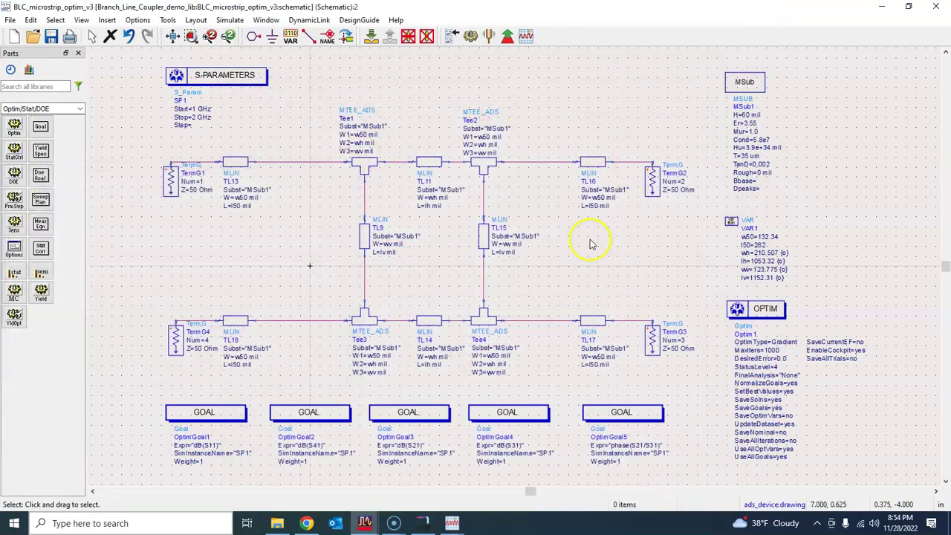